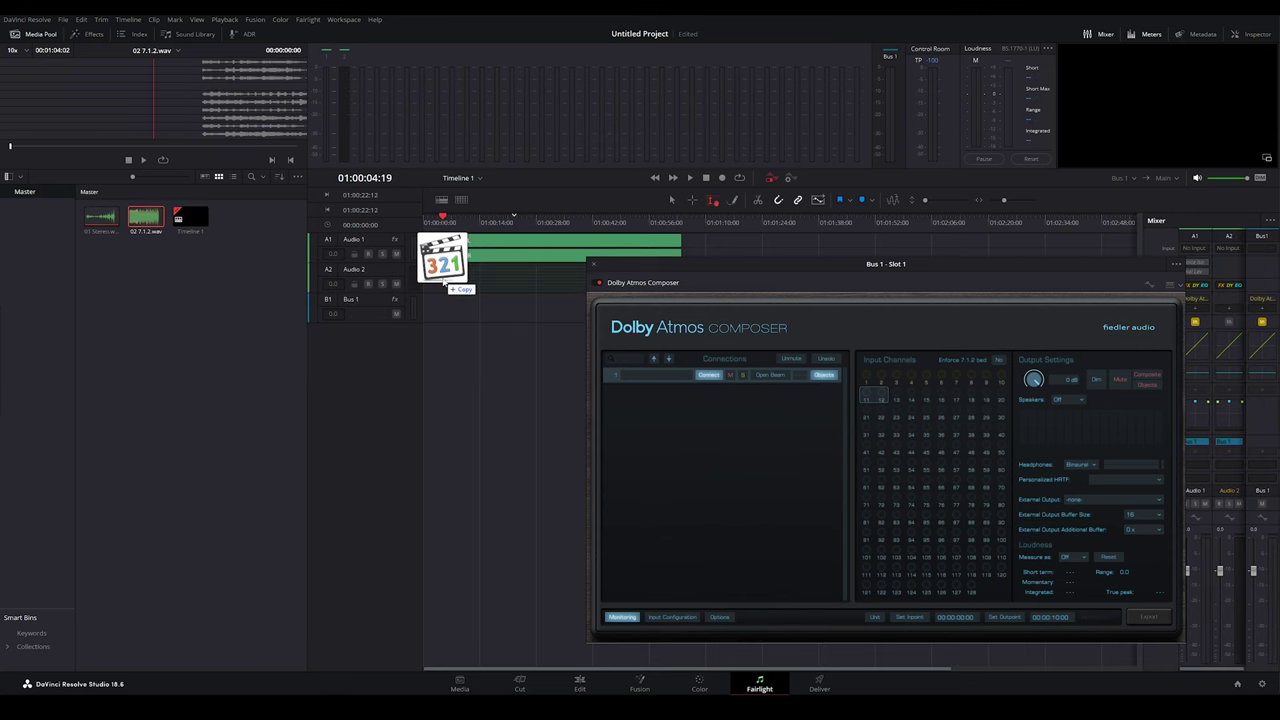
Step: Place the 02 7.1.2.wav clip on the Audio 2 track, starting at 01:00:00:00
left_click_drag(443, 281, 441, 279)
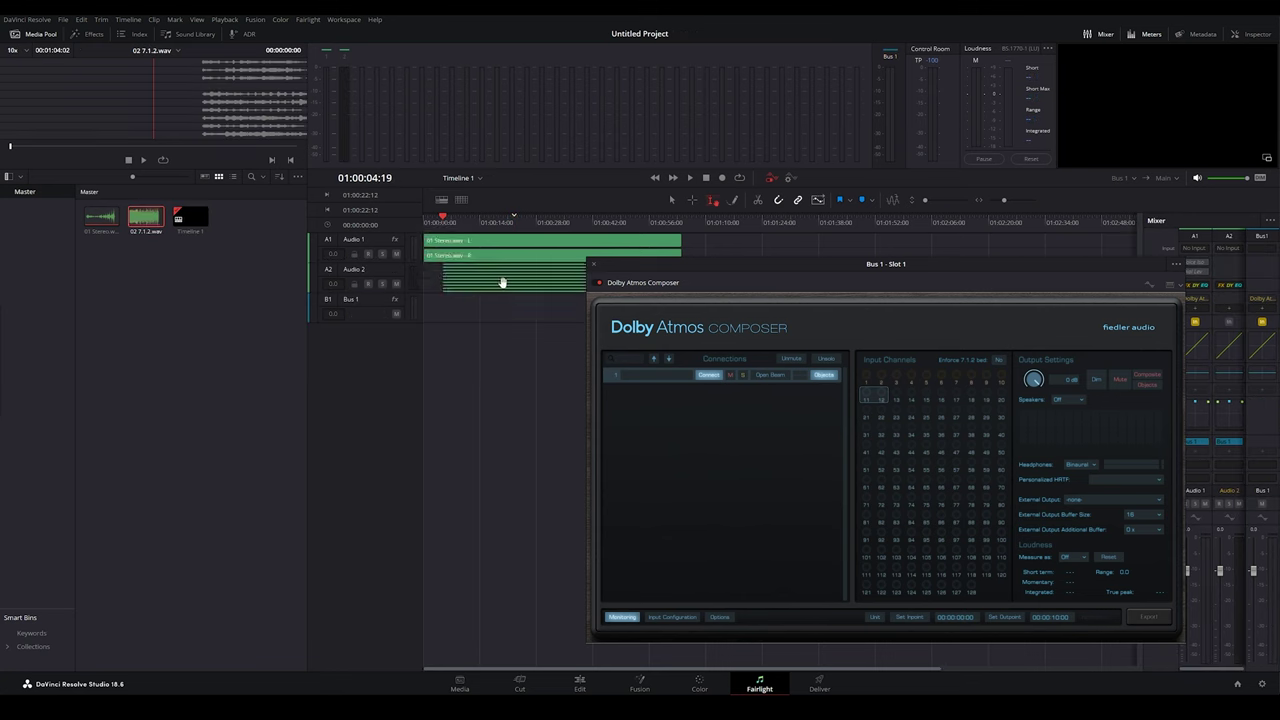
left_click(370, 283)
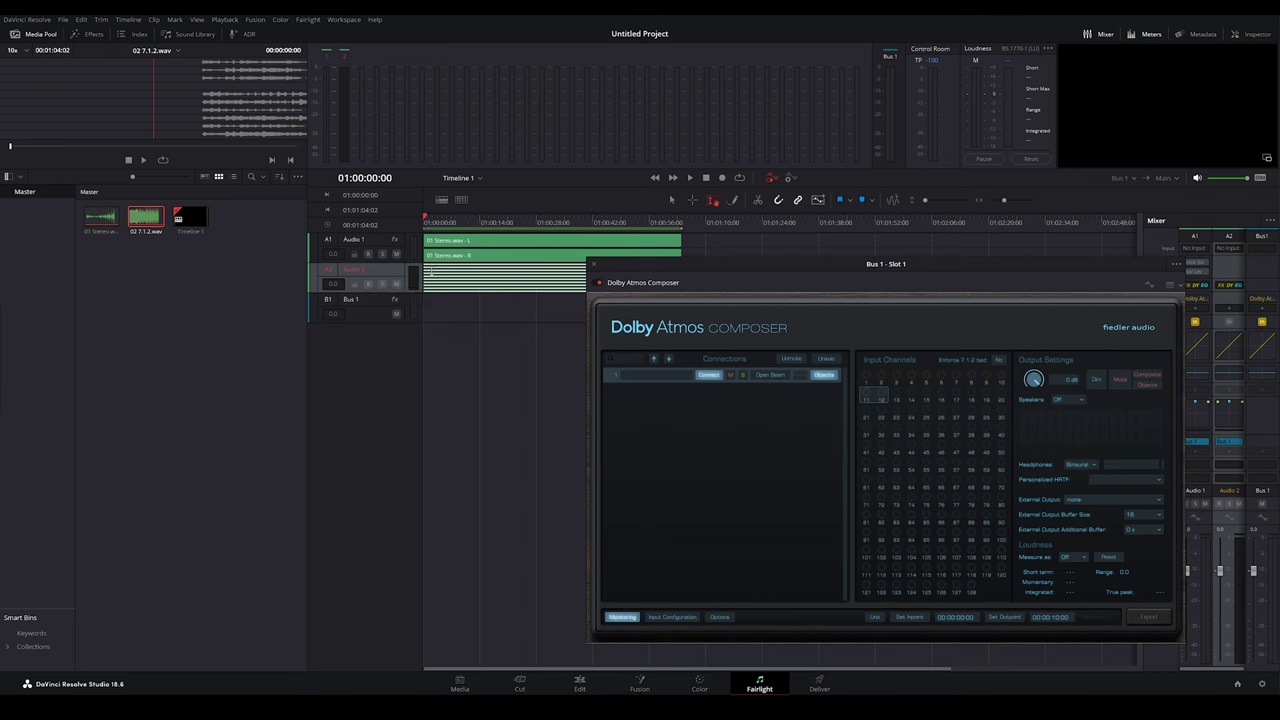
double_click(372, 270)
Step: Insert the Dolby Atmos Beam plug-in on Audio 2 and arrange its window beside the Dolby Atmos Composer window
left_click(1225, 312)
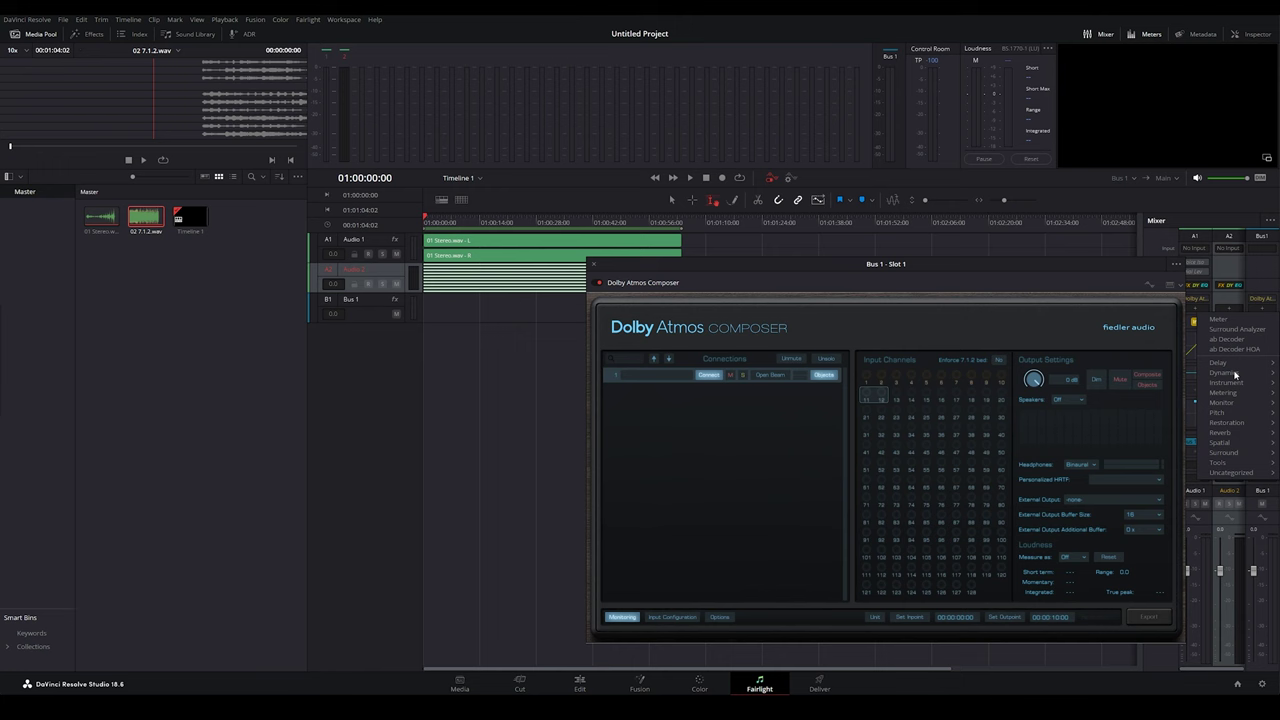
mouse_move(1239, 442)
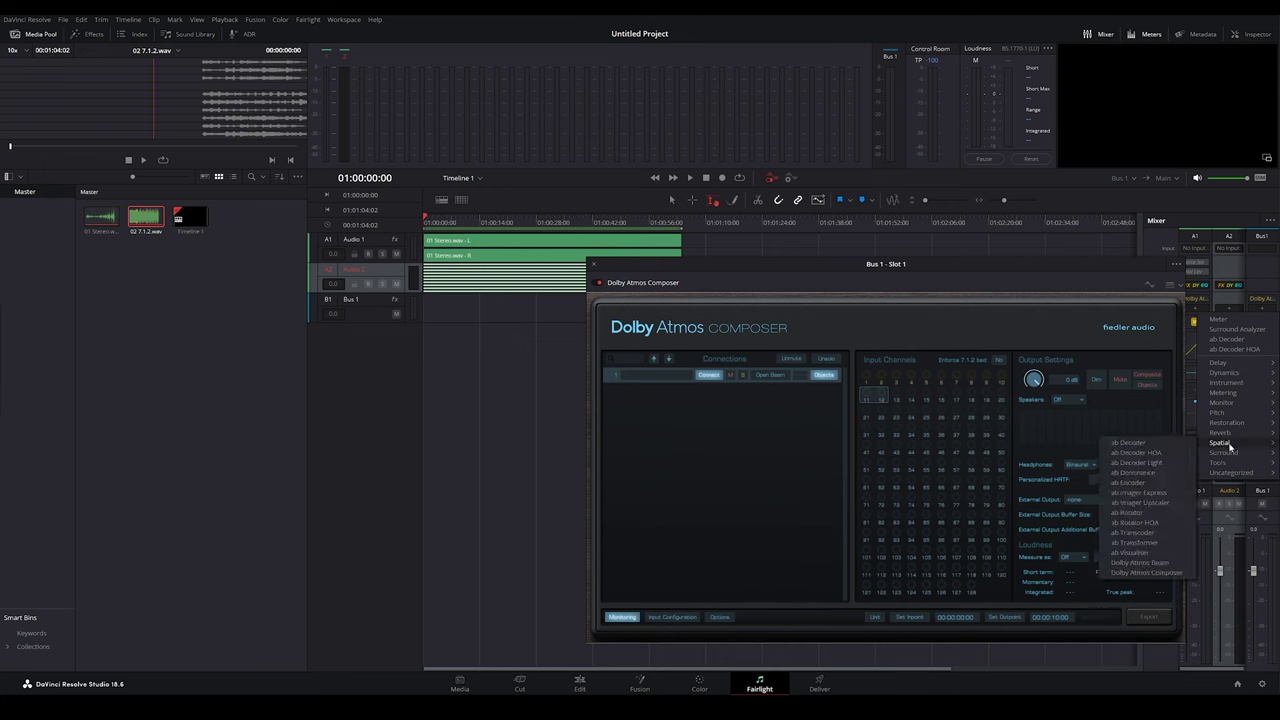
left_click(1140, 563)
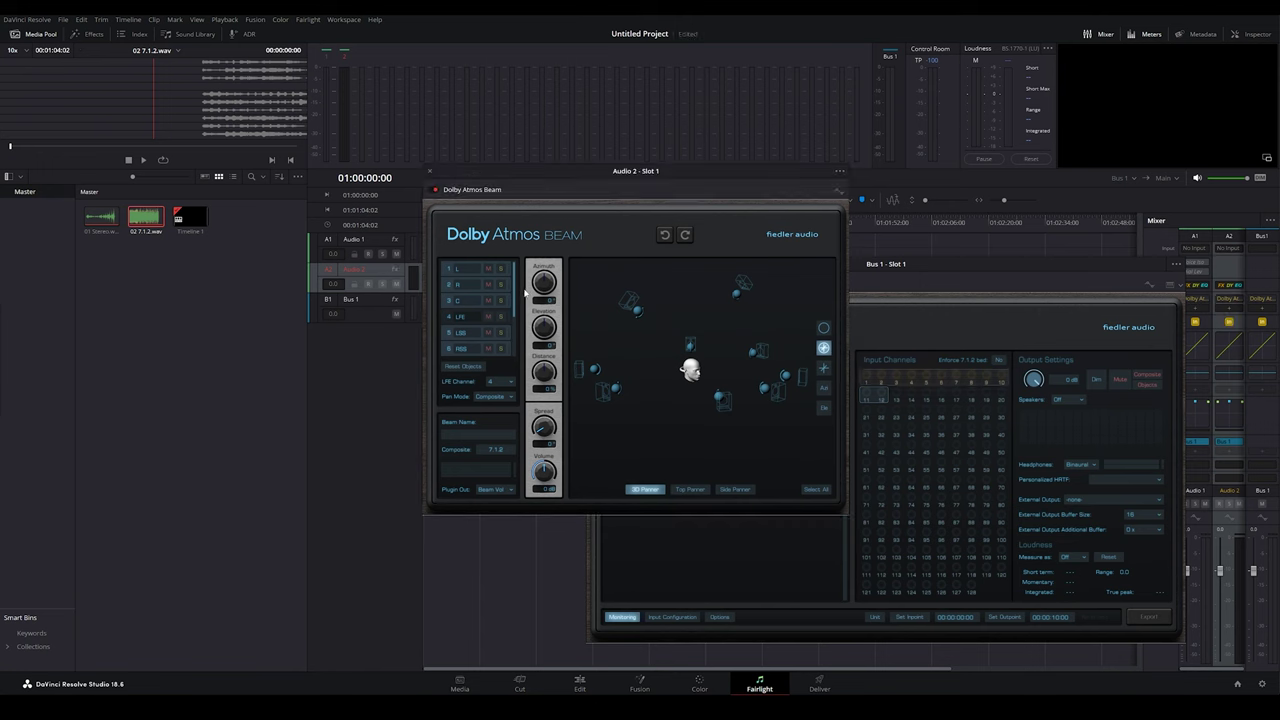
left_click_drag(516, 297, 521, 243)
left_click_drag(549, 180, 200, 321)
left_click_drag(640, 272, 628, 247)
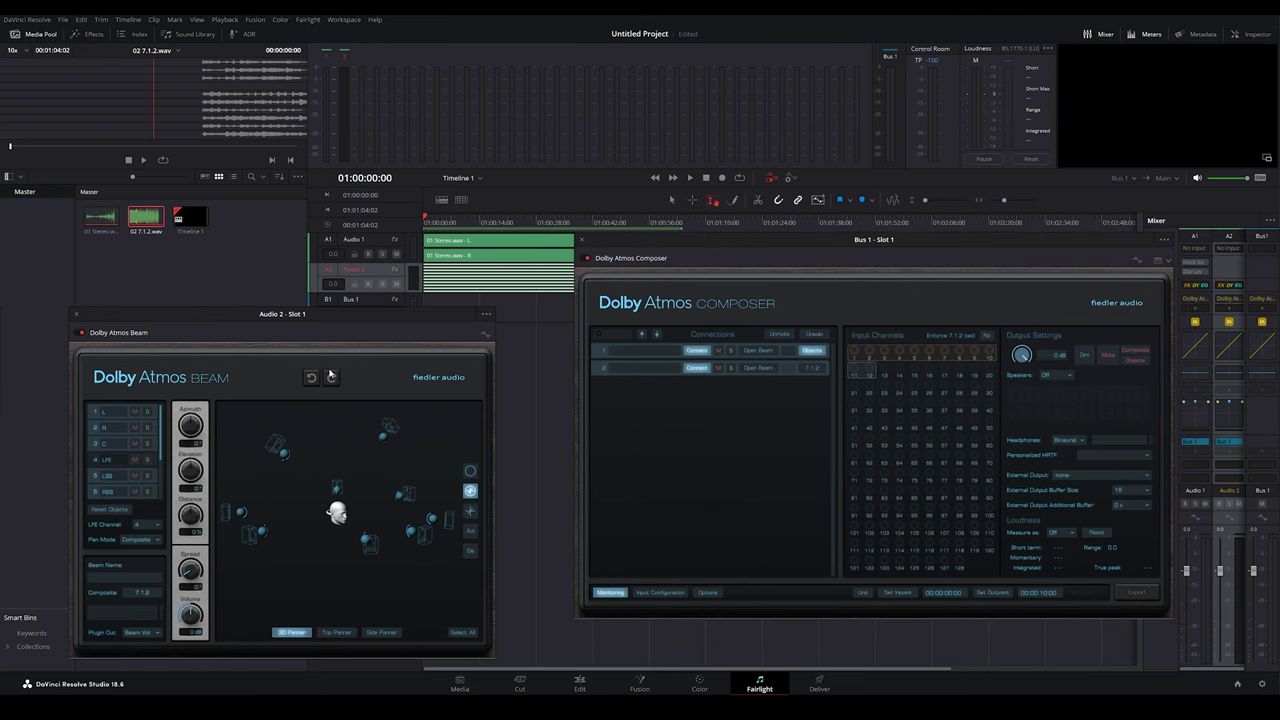
Step: Play the timeline and lower the volume in the Audio 2 Beam plug-in
left_click(497, 307)
key("space")
left_click_drag(190, 612, 195, 617)
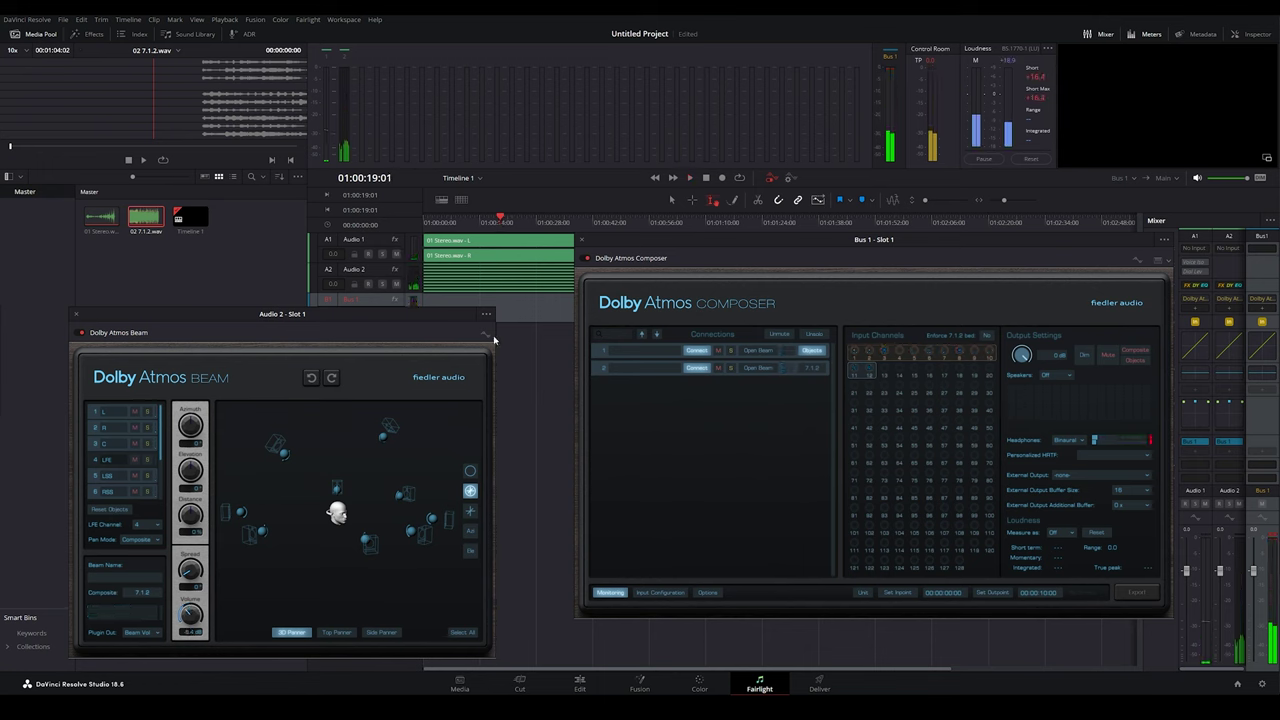
key("space")
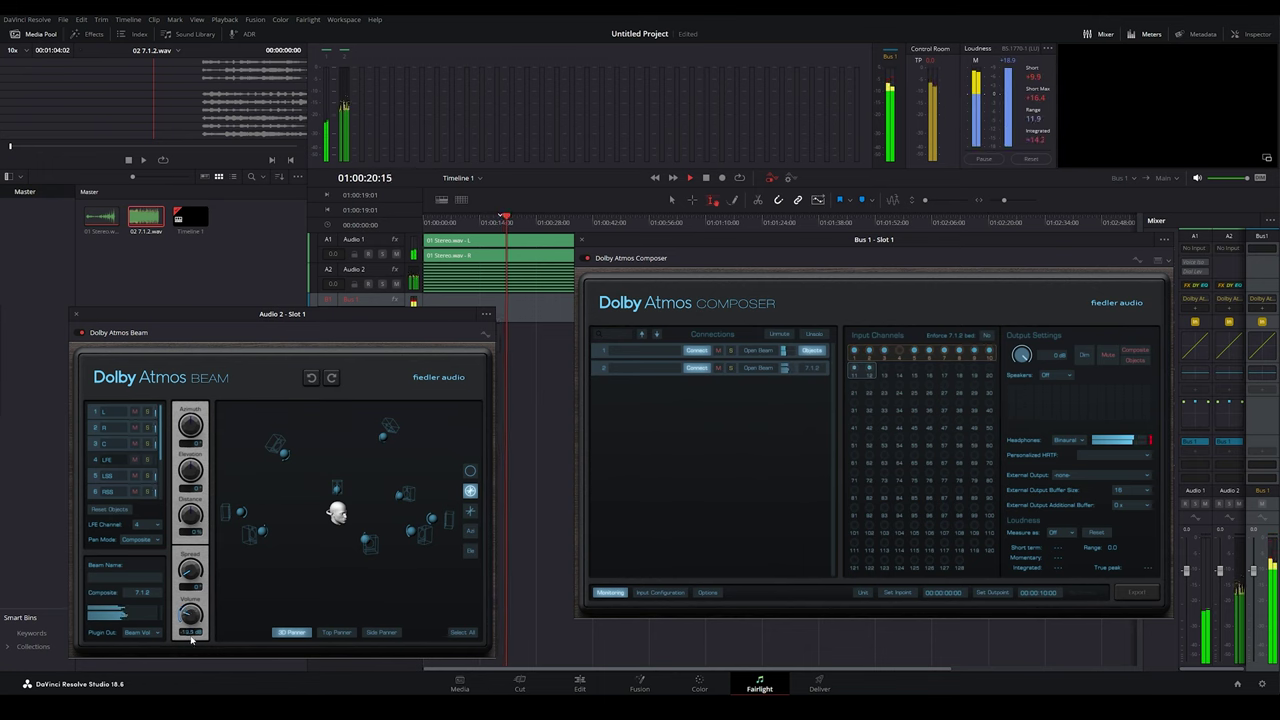
key("space")
key("space")
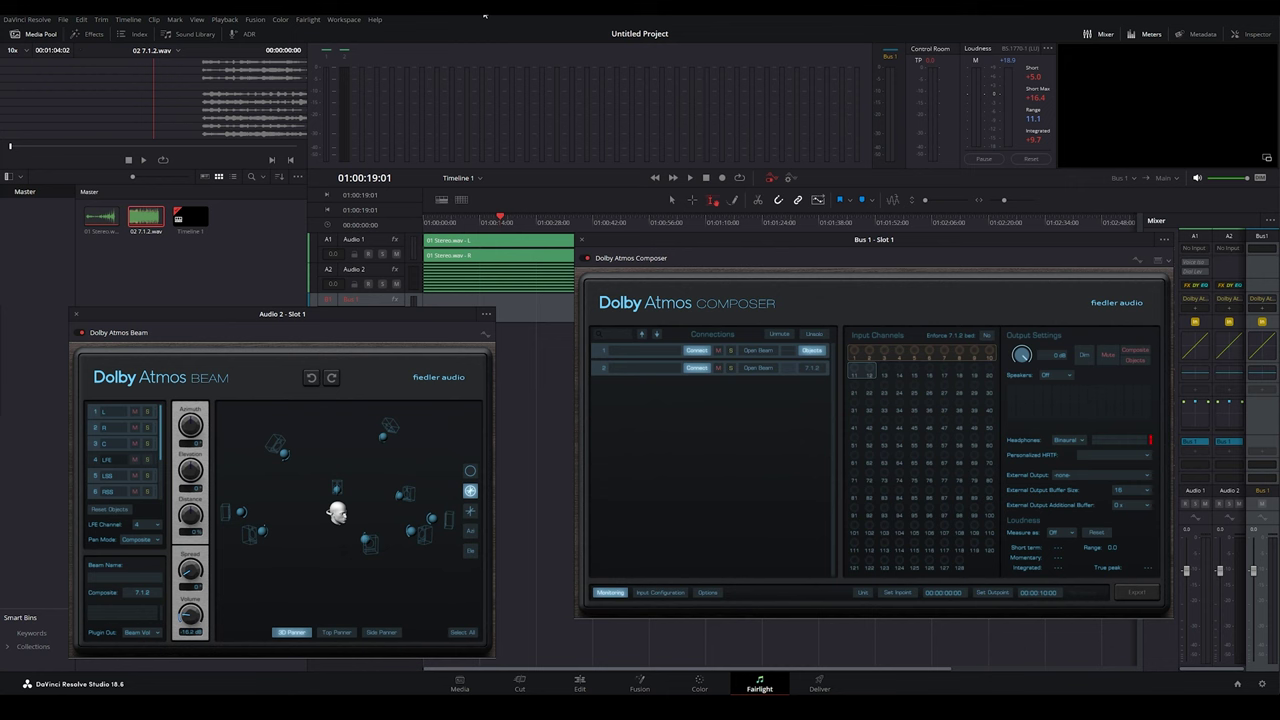
Step: Set the Audio 2 Beam's pan mode to Objects and shift the objects' azimuth and elevation during playback
left_click(141, 539)
left_click(136, 563)
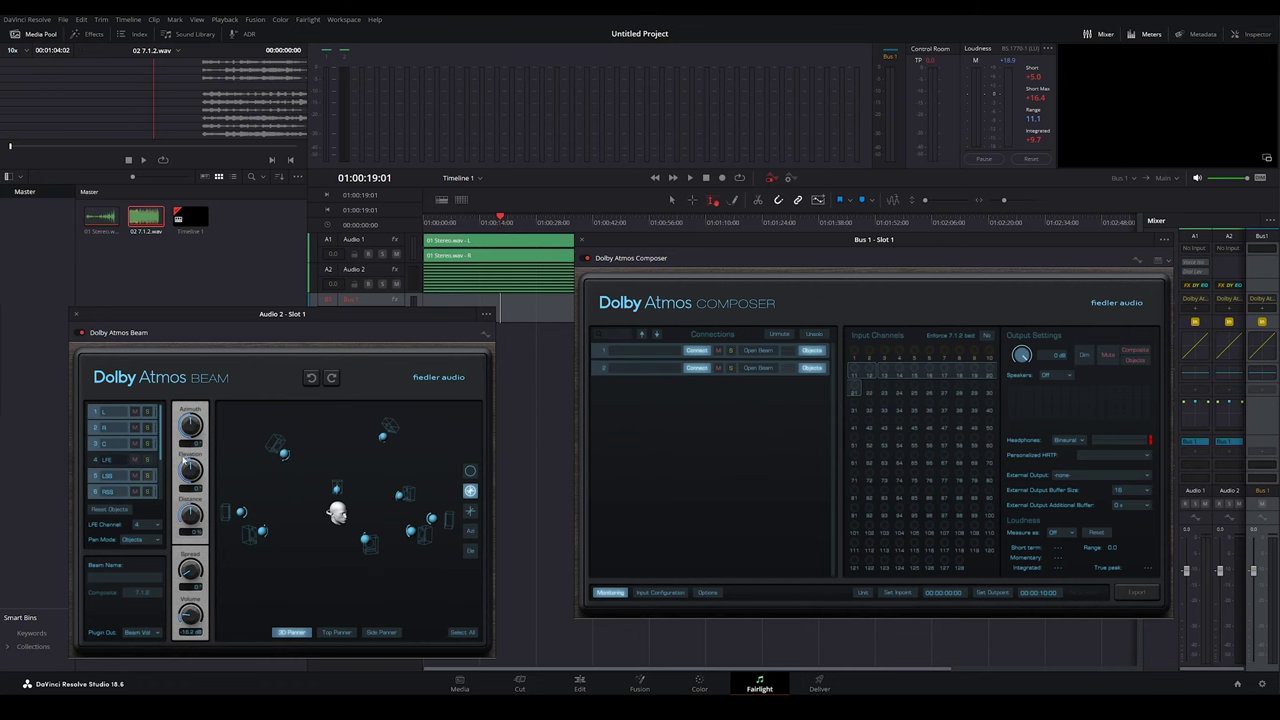
key("space")
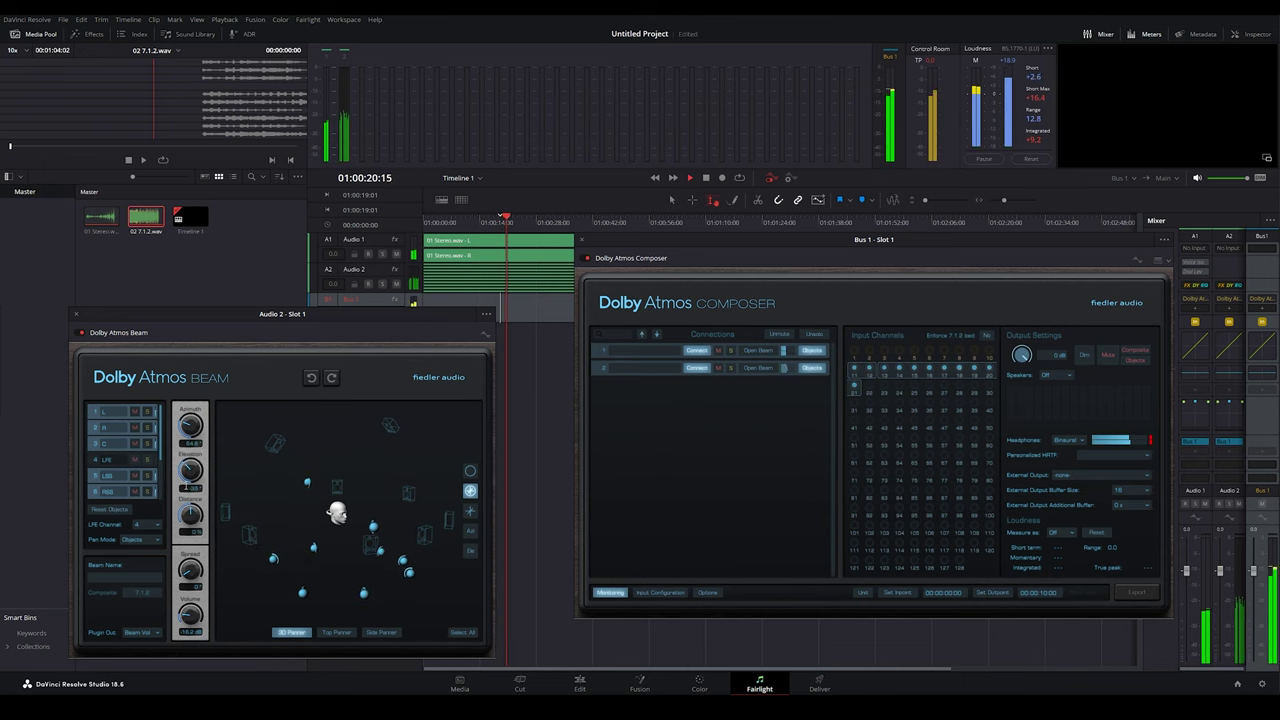
left_click_drag(186, 487, 193, 478)
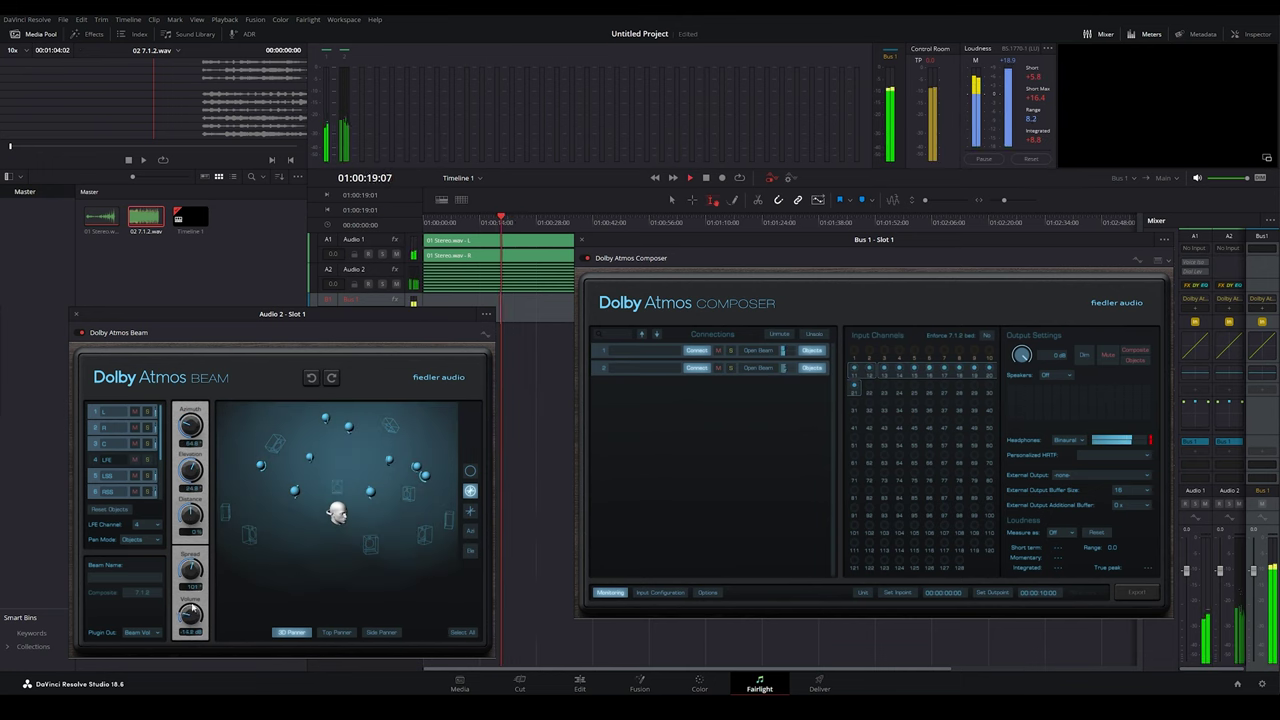
key("space")
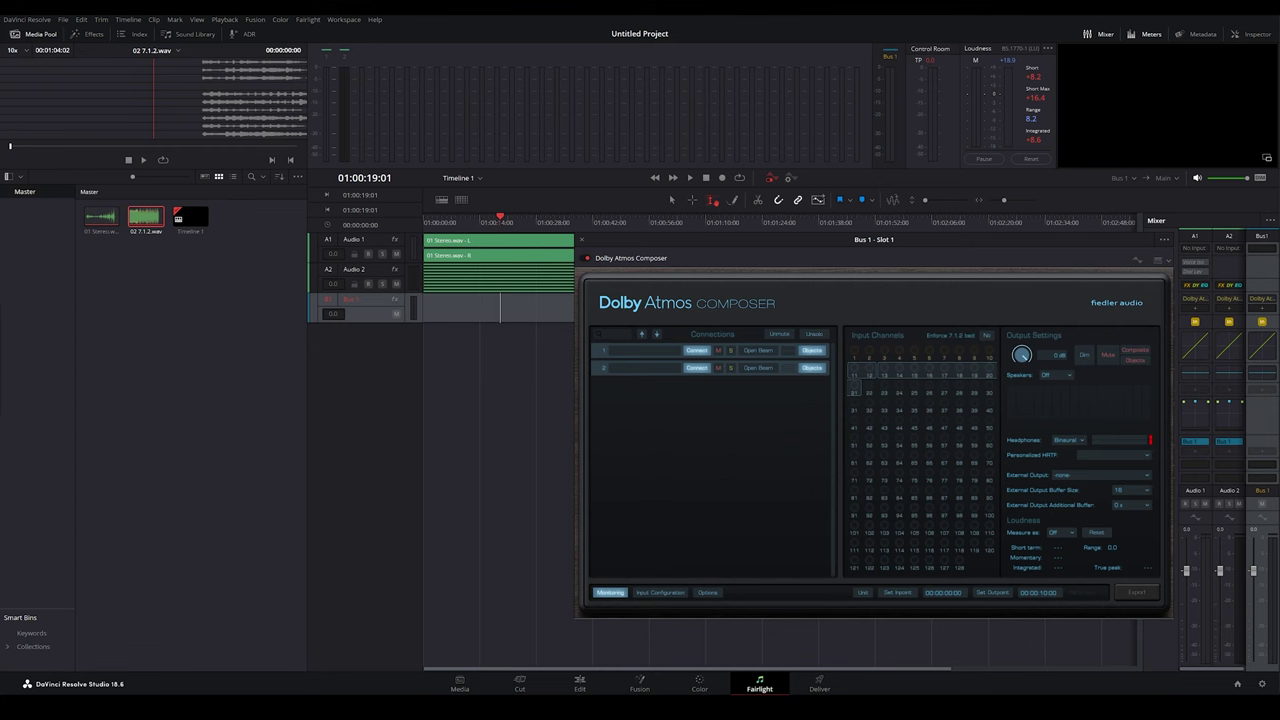
Step: Import 03 1OA.wav into the media pool and set its clip audio format to Quad
left_click_drag(0, 390, 149, 300)
right_click(189, 220)
left_click(202, 320)
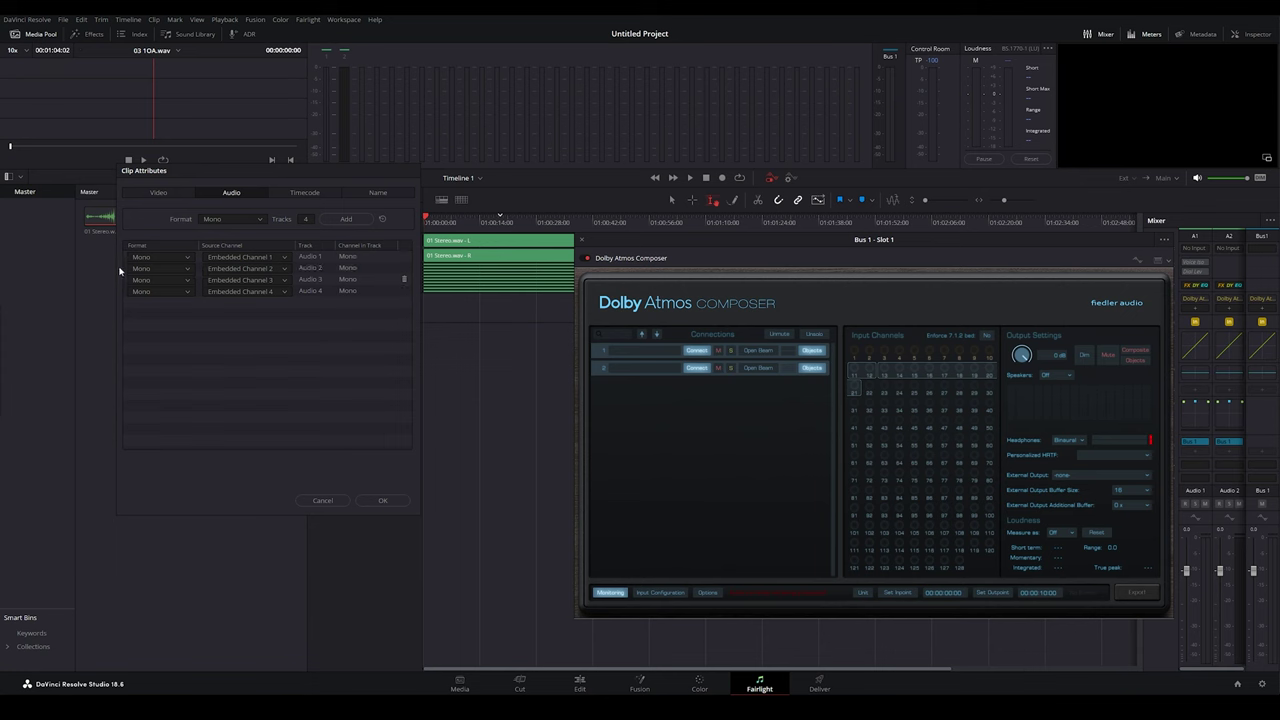
left_click(158, 258)
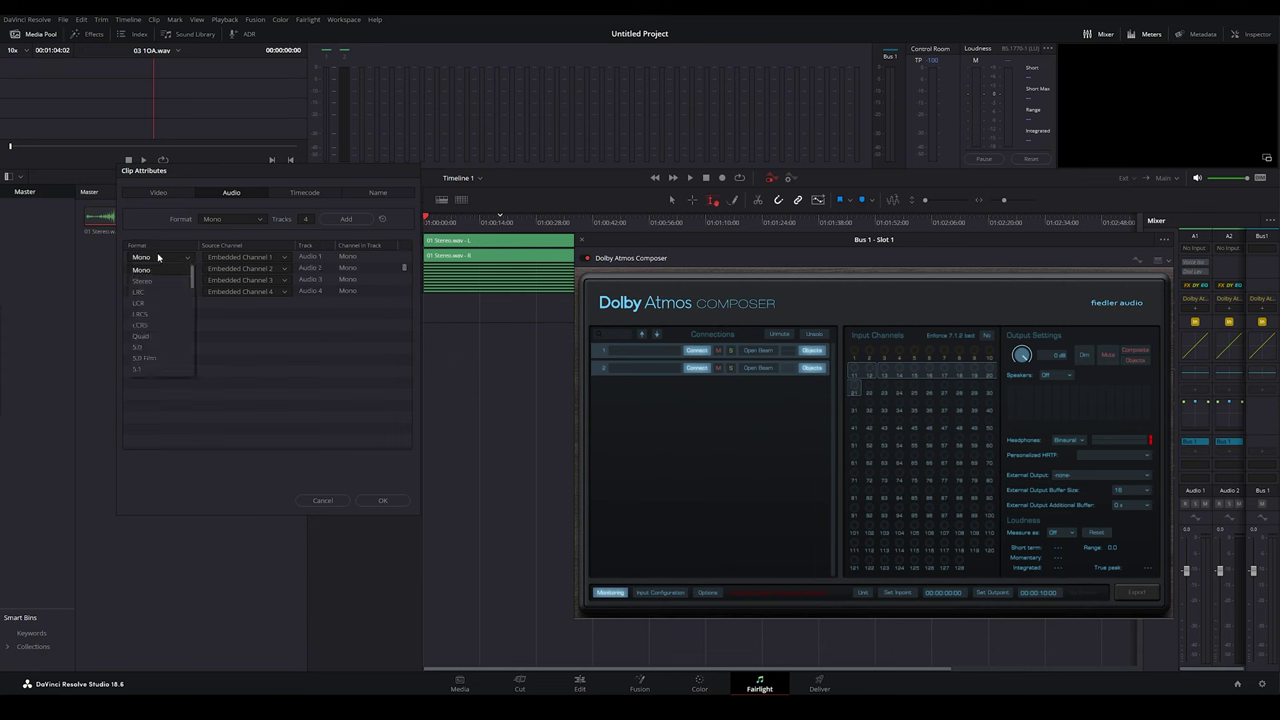
left_click(141, 336)
left_click(402, 302)
left_click(402, 302)
left_click(402, 302)
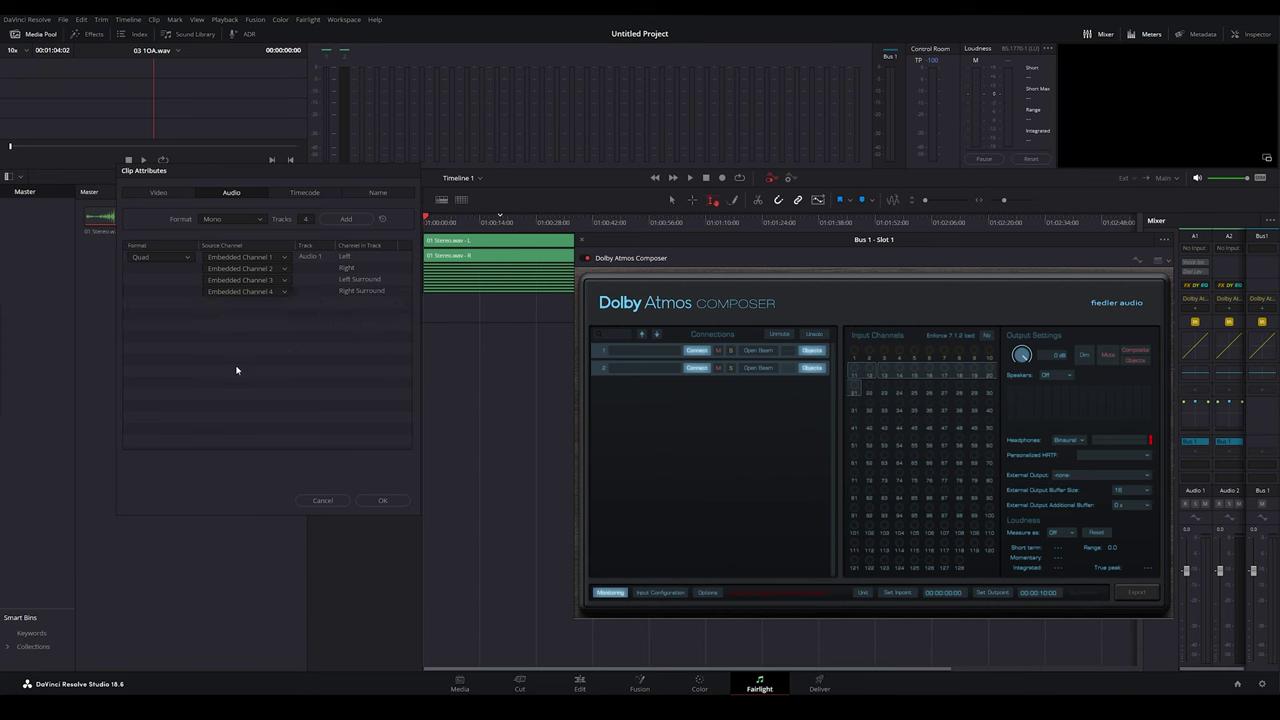
left_click(247, 218)
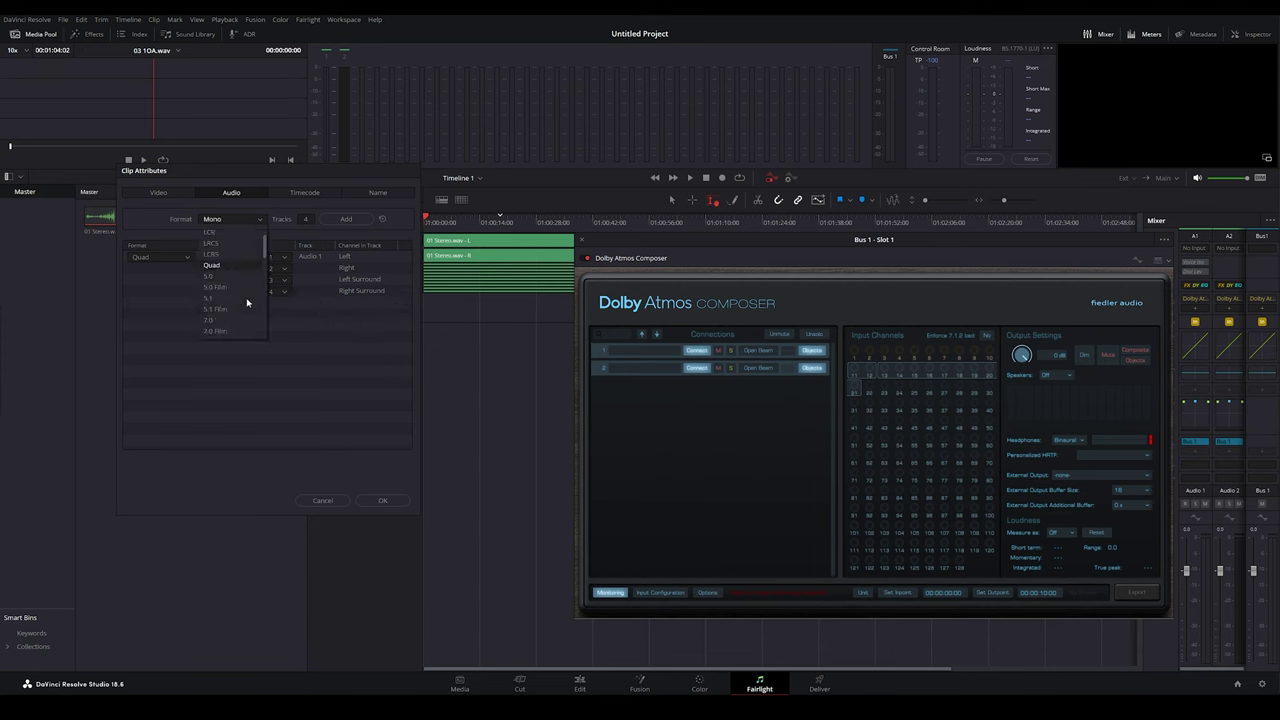
left_click(215, 267)
left_click(380, 500)
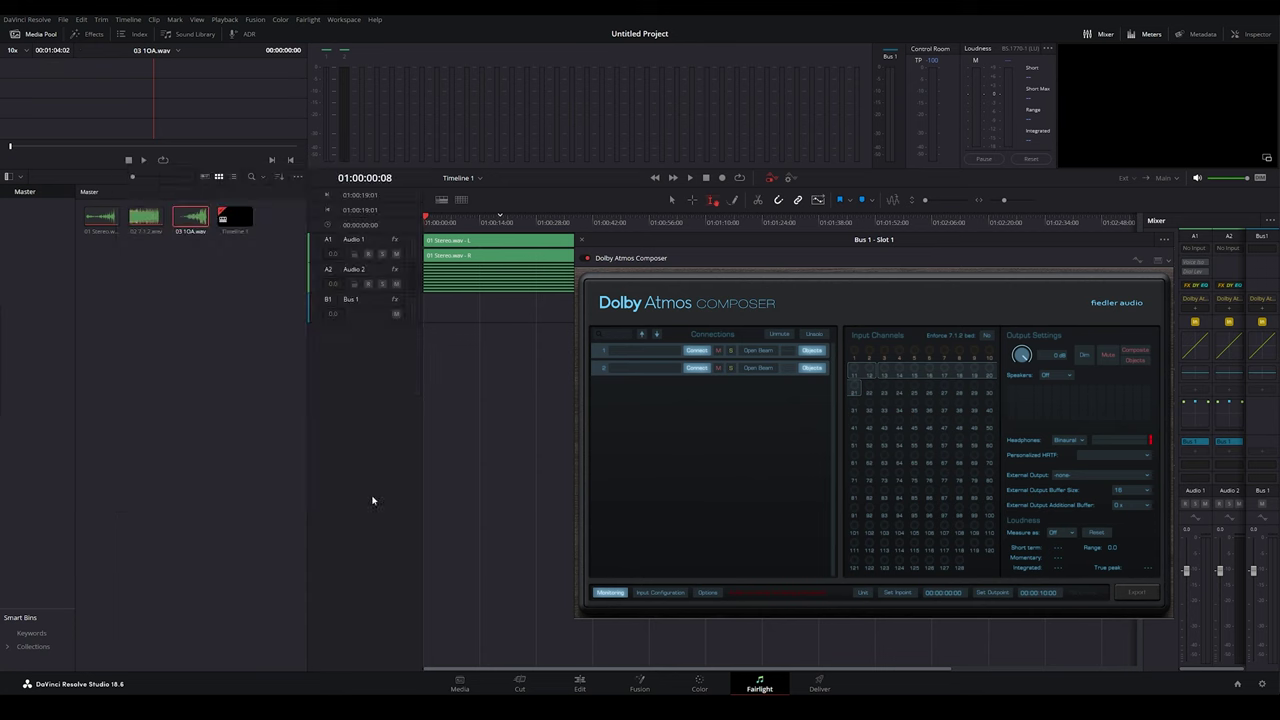
Step: Place 03 1OA.wav on a new Audio 3 track at 01:00:00:00 and change the track type to Dolby Atmos 9.1.6
left_click_drag(181, 232, 439, 307)
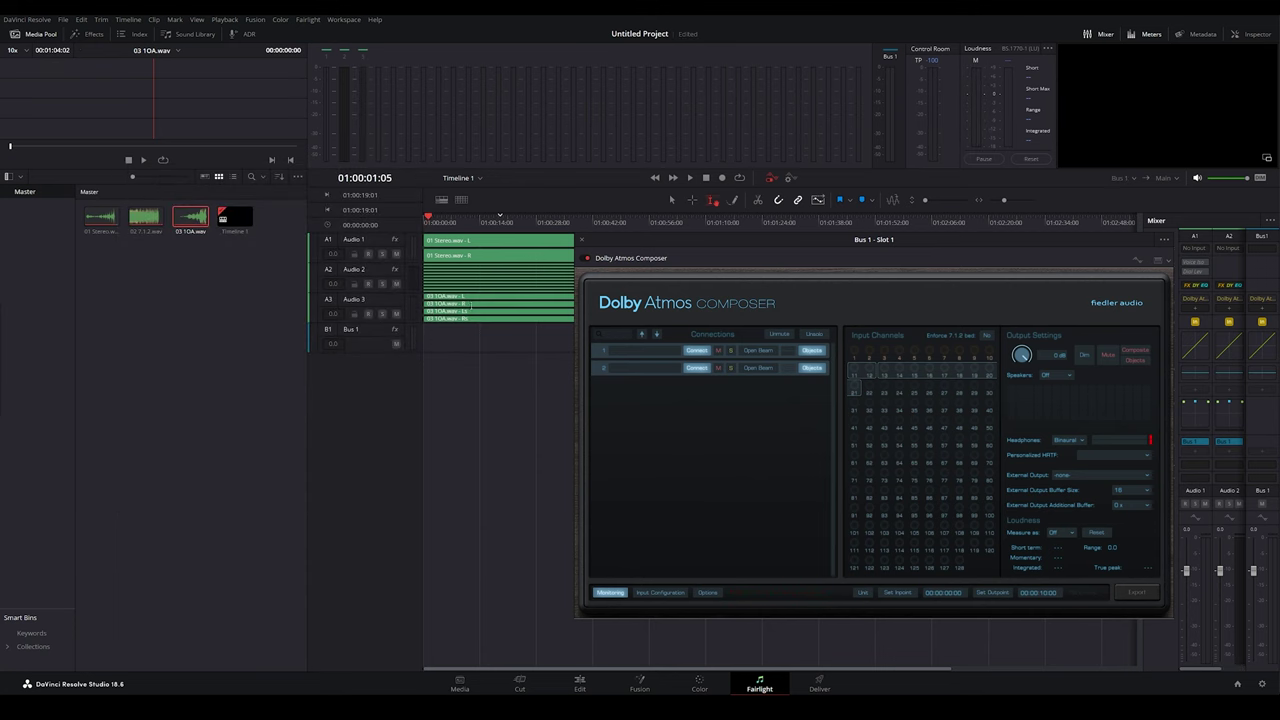
key("ctrl+z")
key("ctrl+shift+z")
right_click(399, 303)
mouse_move(407, 393)
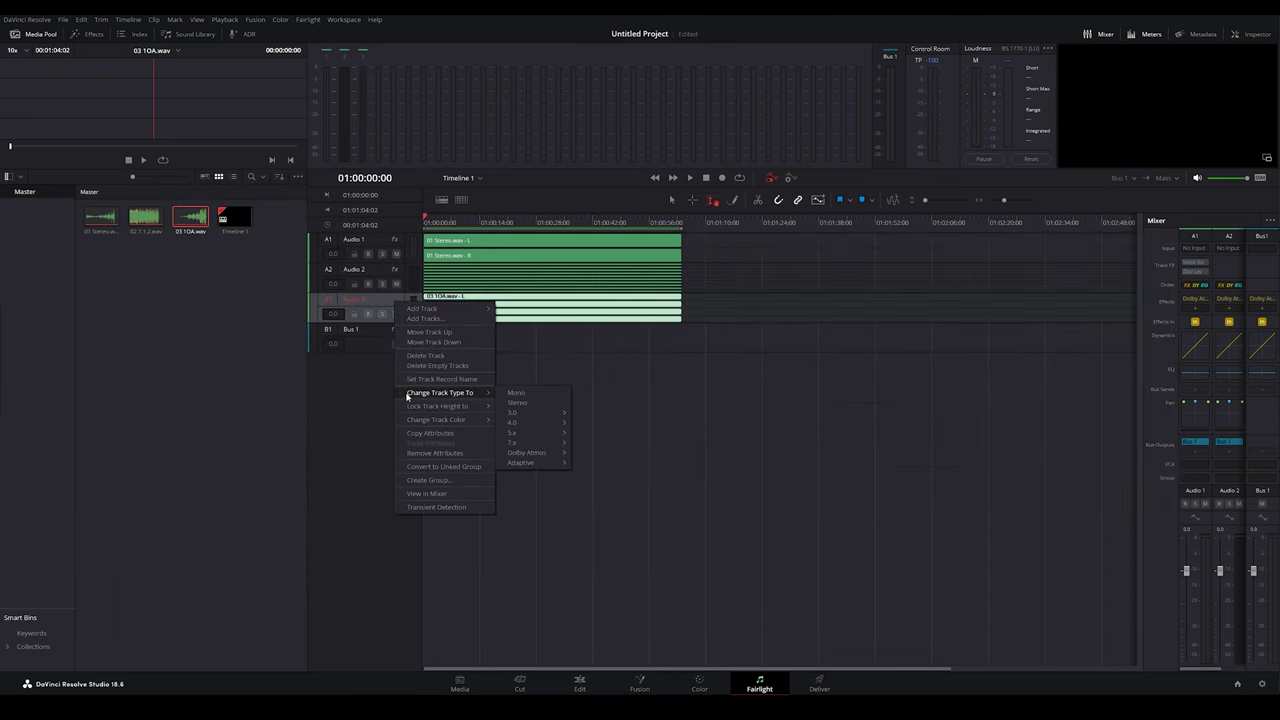
mouse_move(571, 457)
left_click(601, 493)
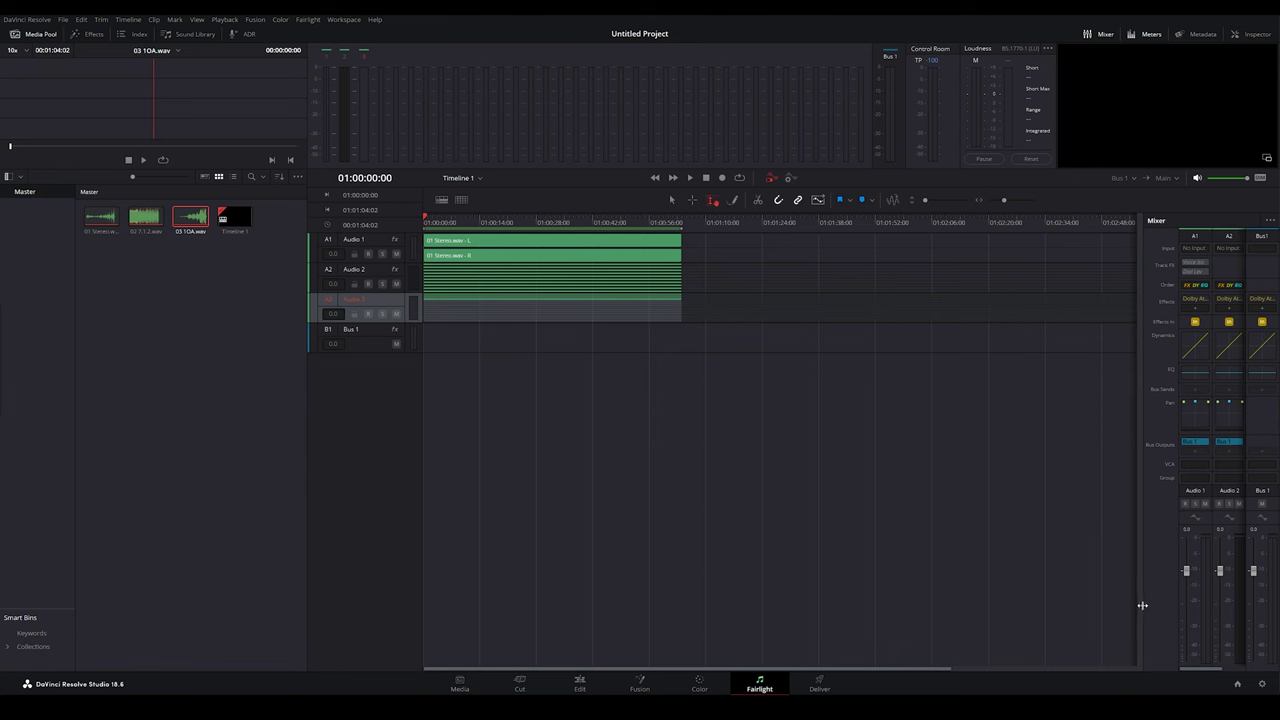
Step: Insert the ab Decoder plug-in on Audio 3 and play the timeline from about 01:00:28:17 to check its decoding
left_click_drag(1142, 605, 1098, 608)
left_click(1231, 310)
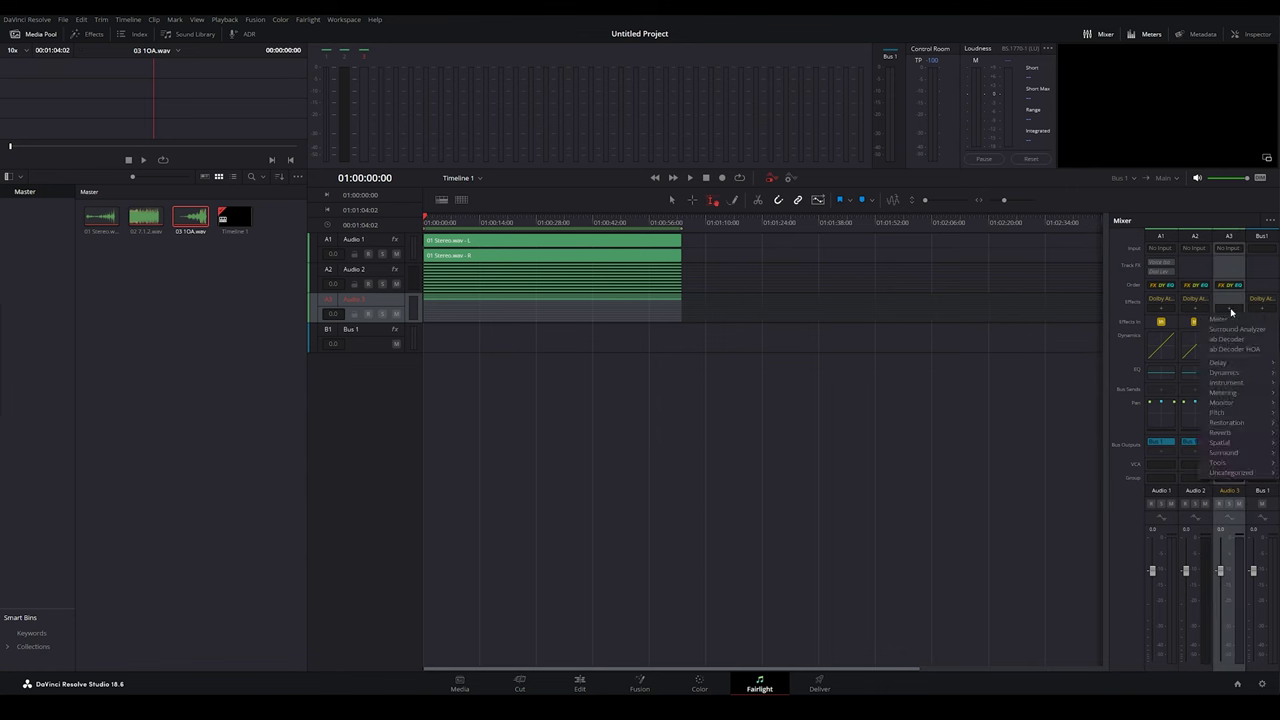
left_click(1226, 339)
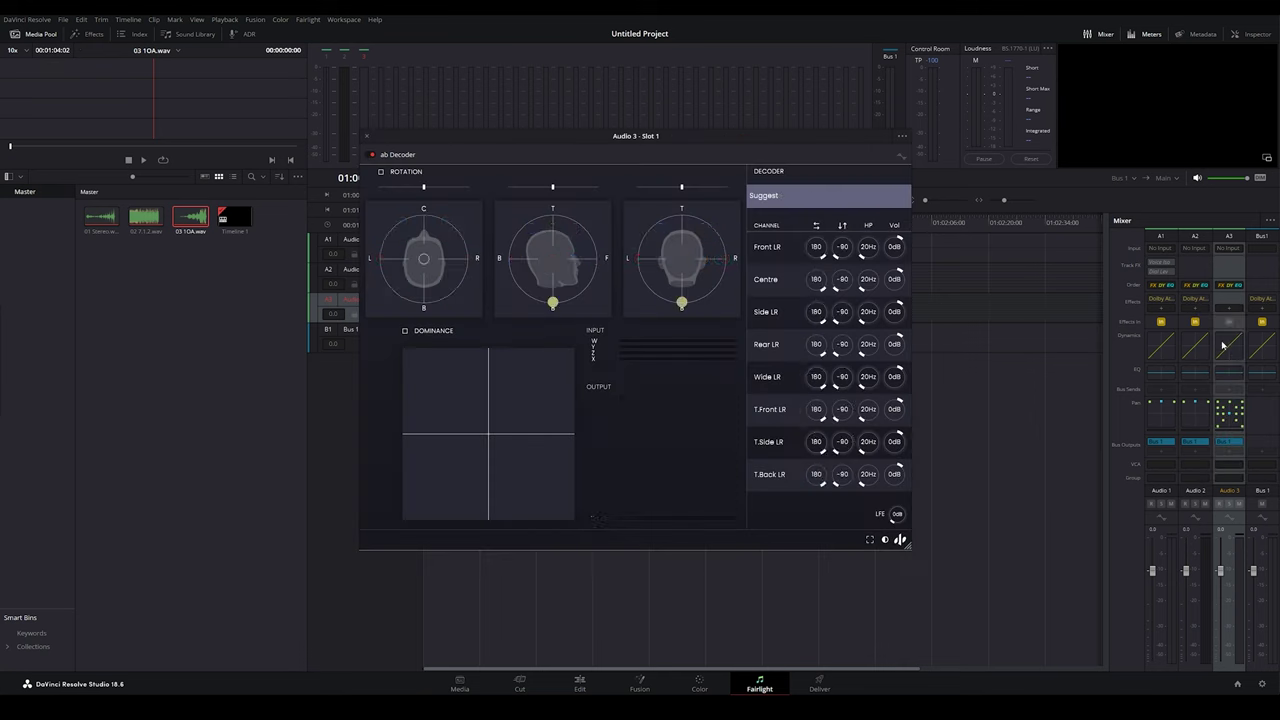
left_click_drag(556, 139, 789, 199)
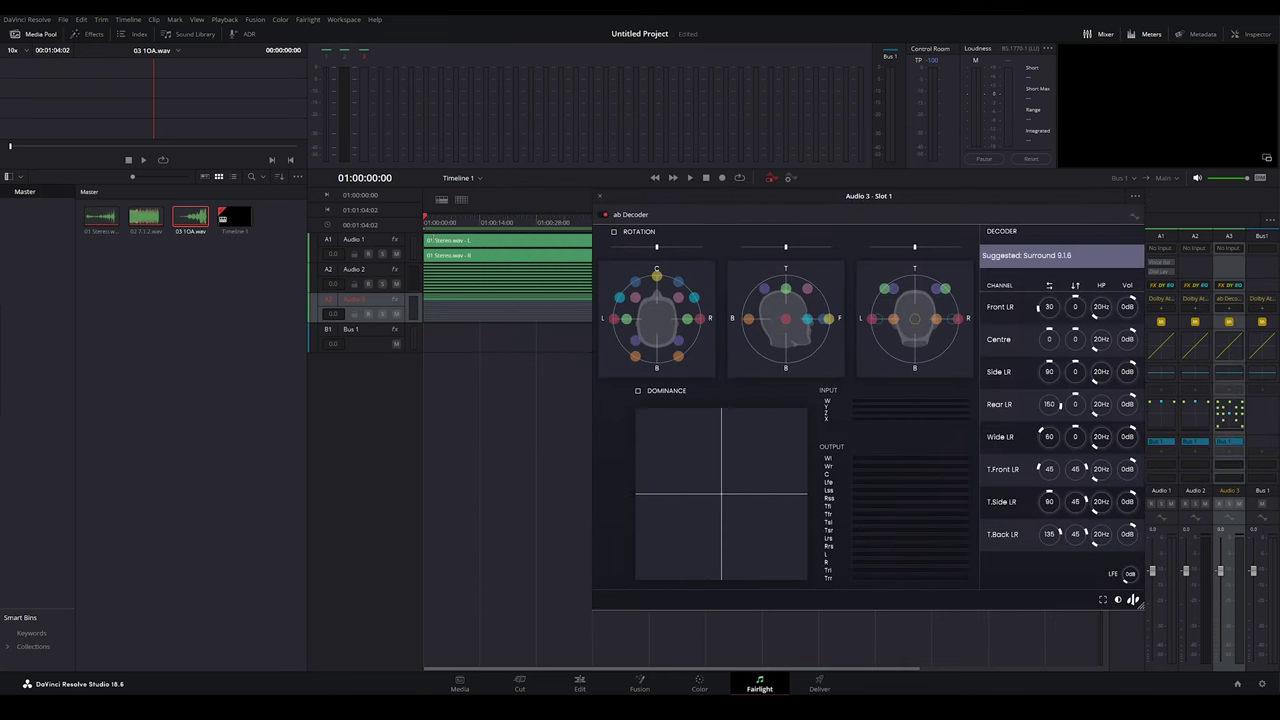
left_click(539, 341)
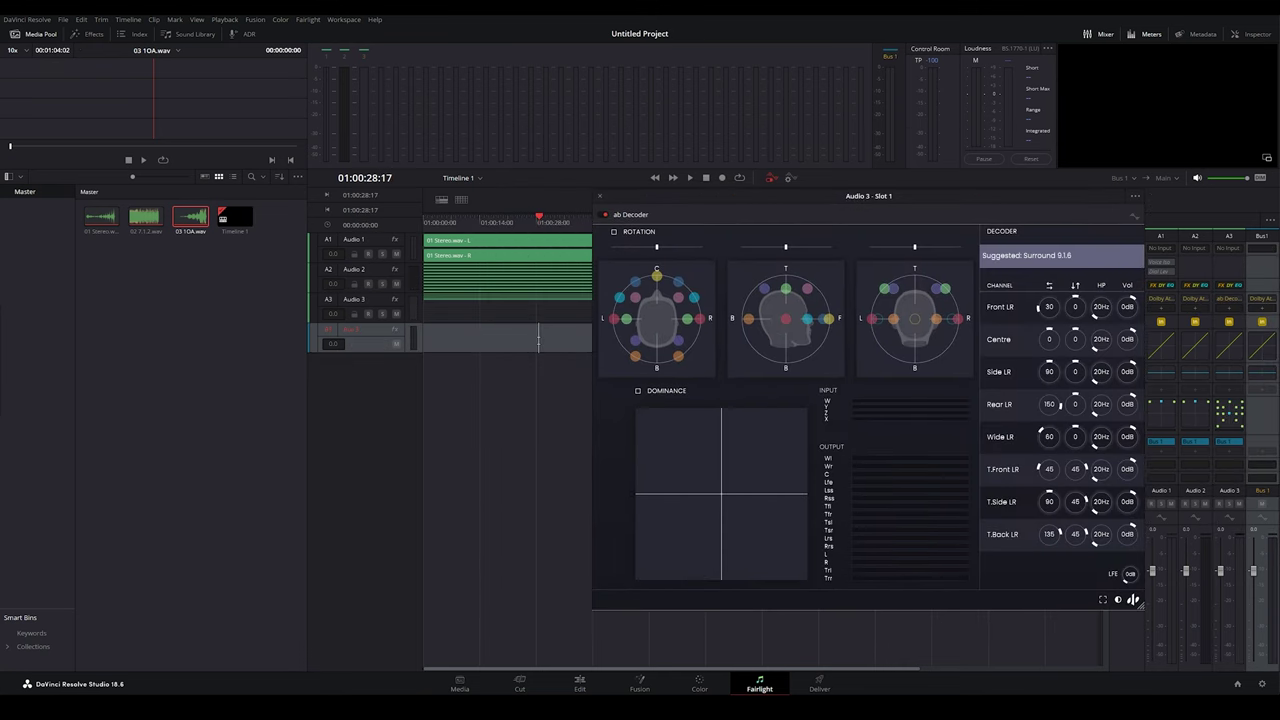
key("space")
left_click(600, 198)
Step: Insert Dolby Atmos Beam after the ab Decoder on Audio 3 and open the Dolby Atmos Composer on Bus 1
left_click(1262, 311)
left_click(1228, 310)
mouse_move(1216, 443)
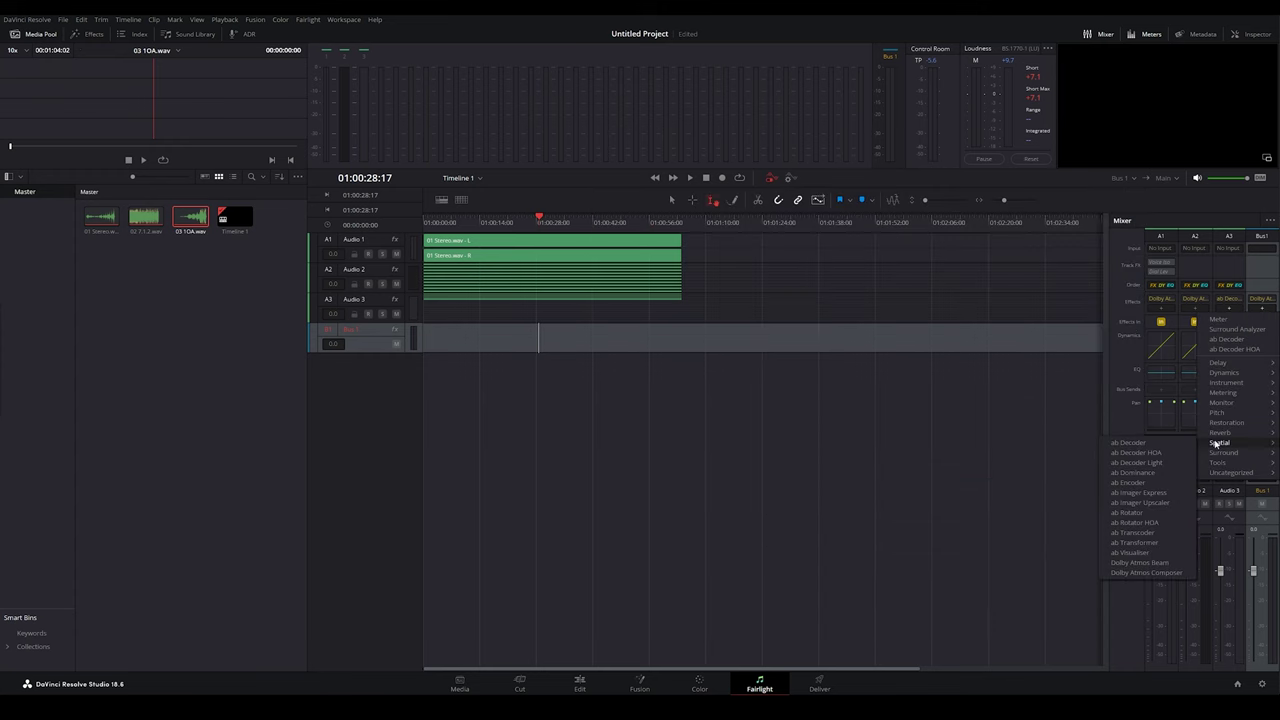
left_click(1140, 562)
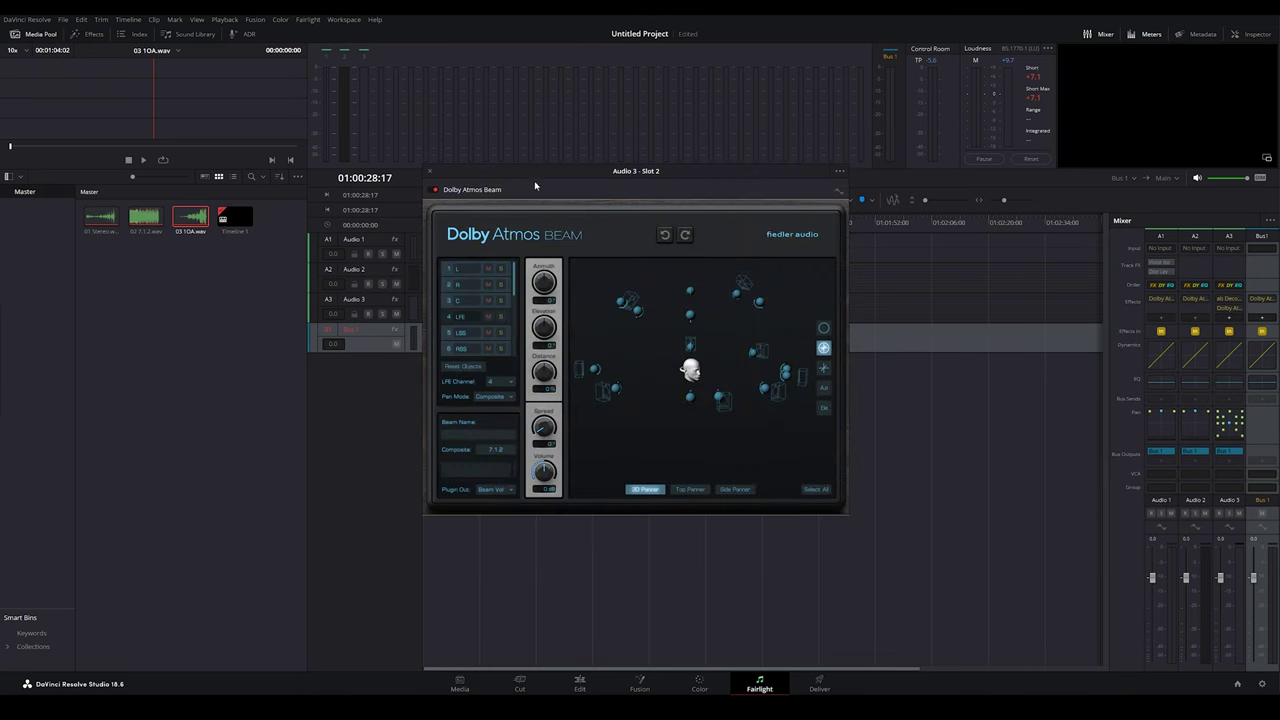
left_click_drag(506, 190, 181, 285)
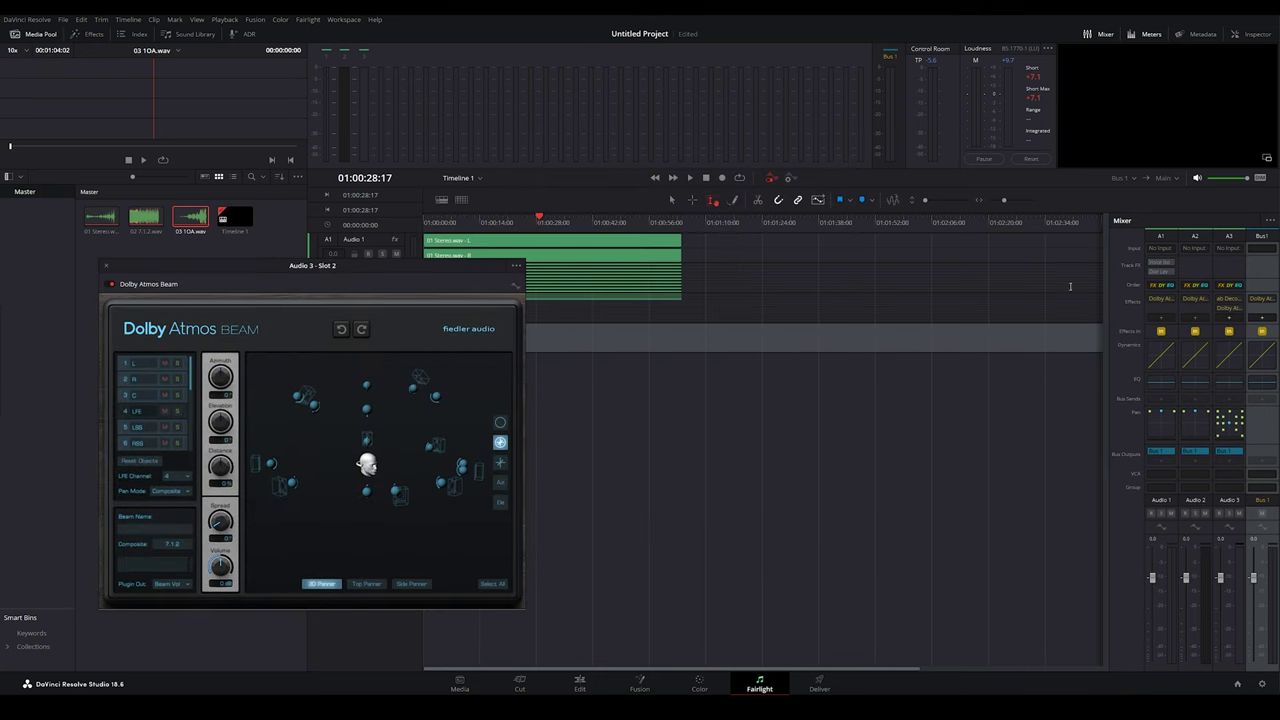
left_click(1262, 301)
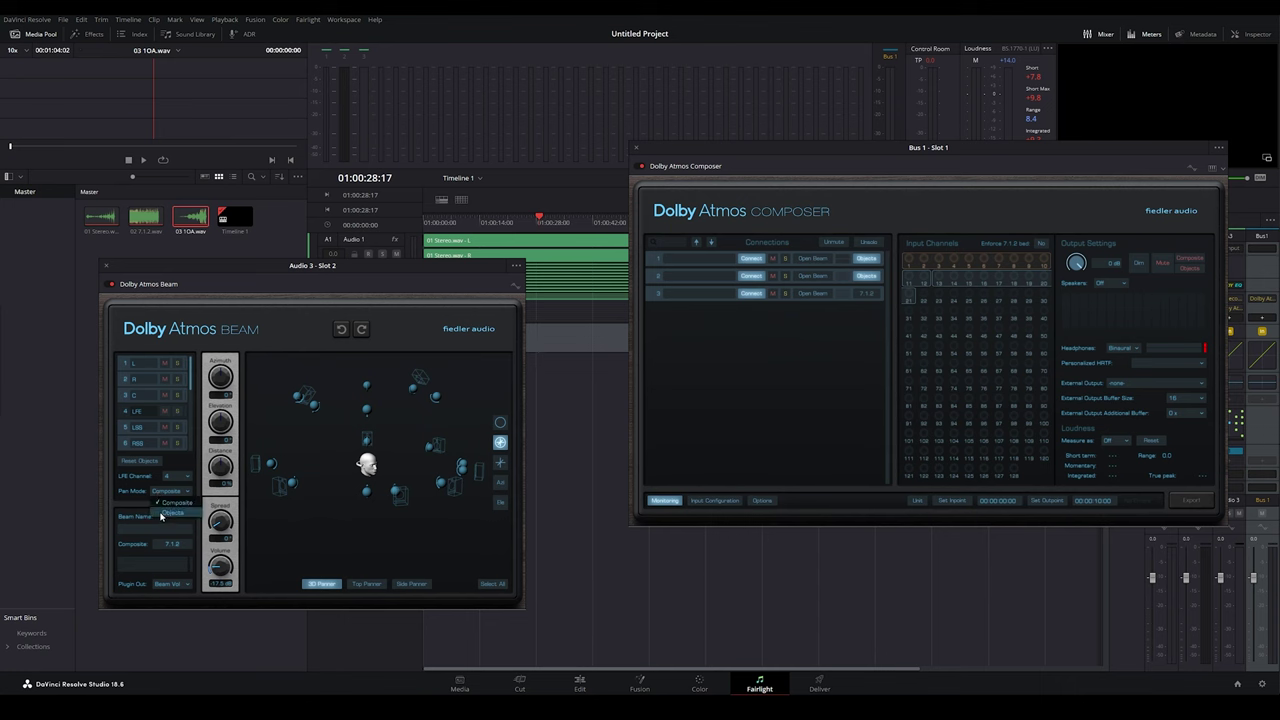
Step: Set the Audio 3 Beam's pan mode to Objects, select all its objects and vary their elevation during playback
left_click(160, 514)
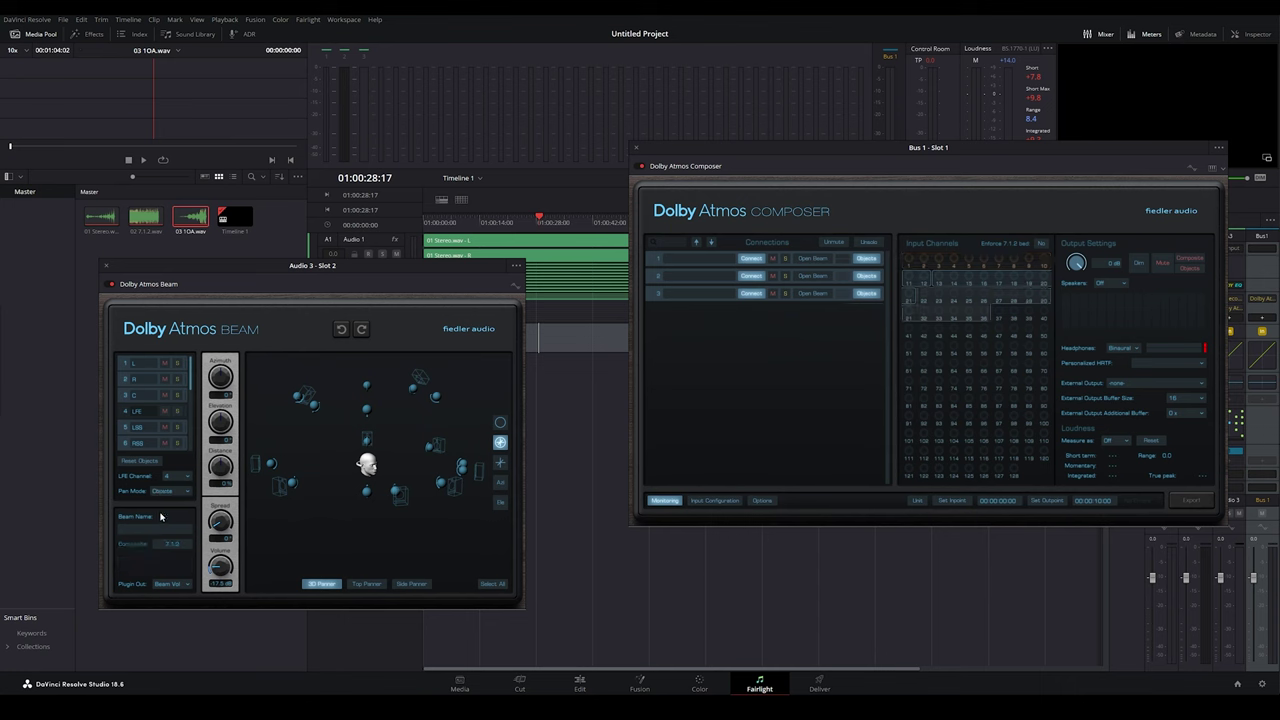
left_click_drag(265, 388, 469, 518)
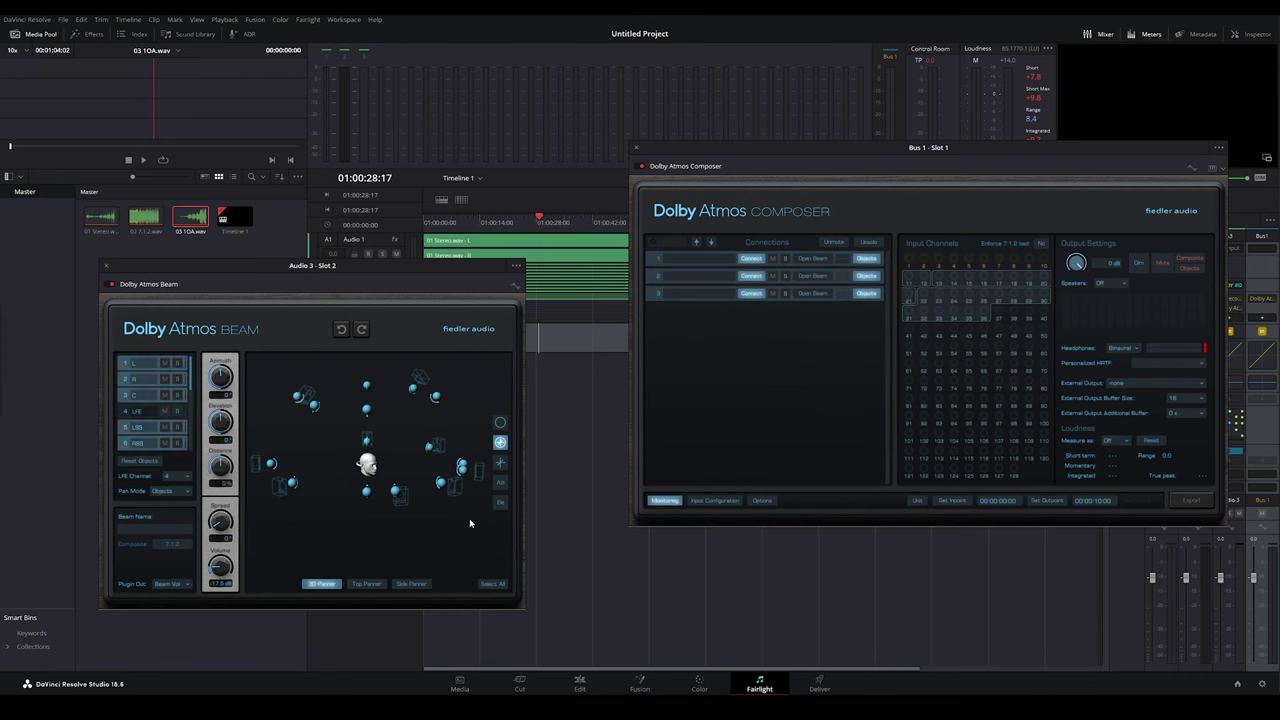
key("space")
left_click_drag(219, 420, 227, 470)
key("space")
key("space")
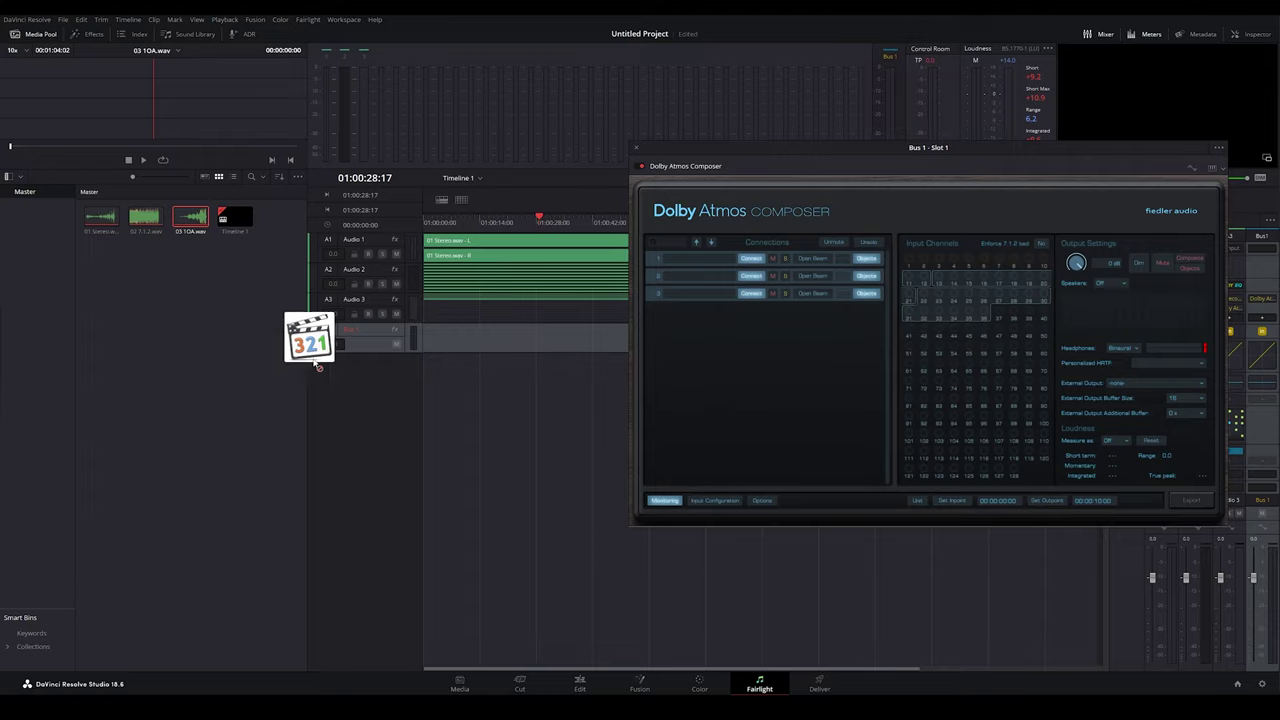
Step: Add 04 3OA.wav to the media pool and open its audio clip attributes
left_click_drag(318, 367, 171, 347)
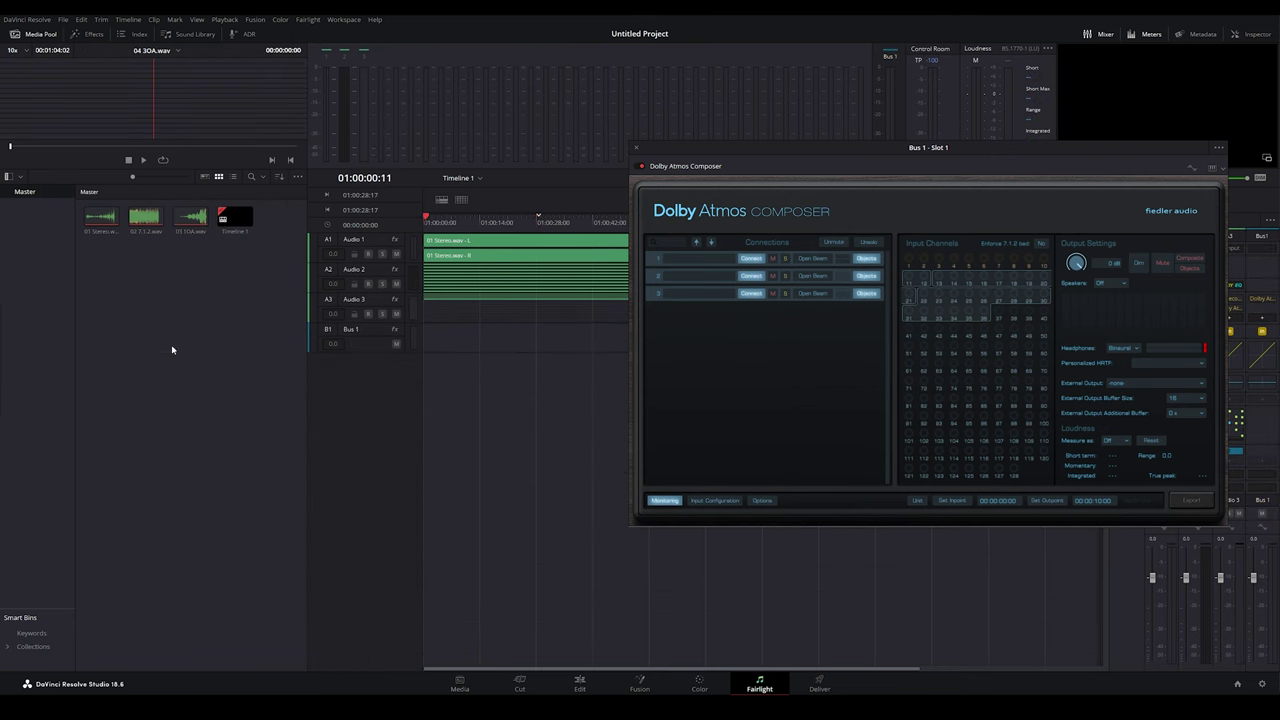
right_click(228, 220)
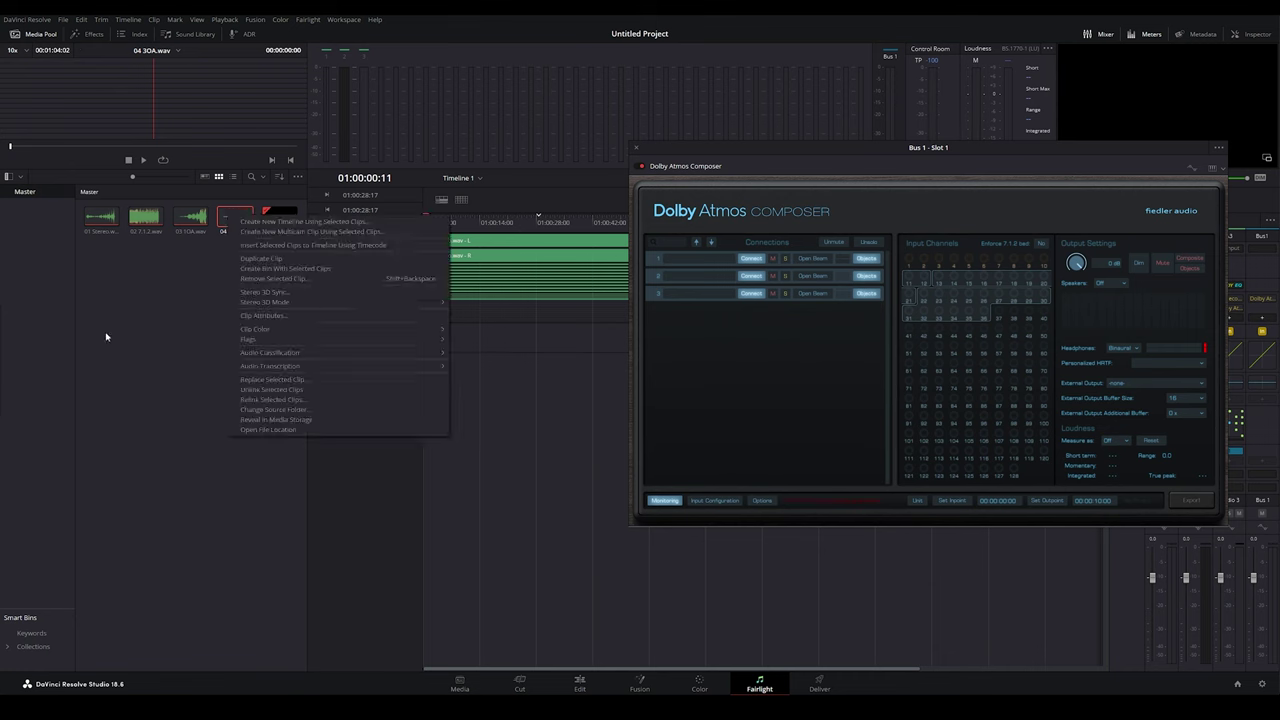
left_click(246, 316)
left_click_drag(31, 173, 257, 174)
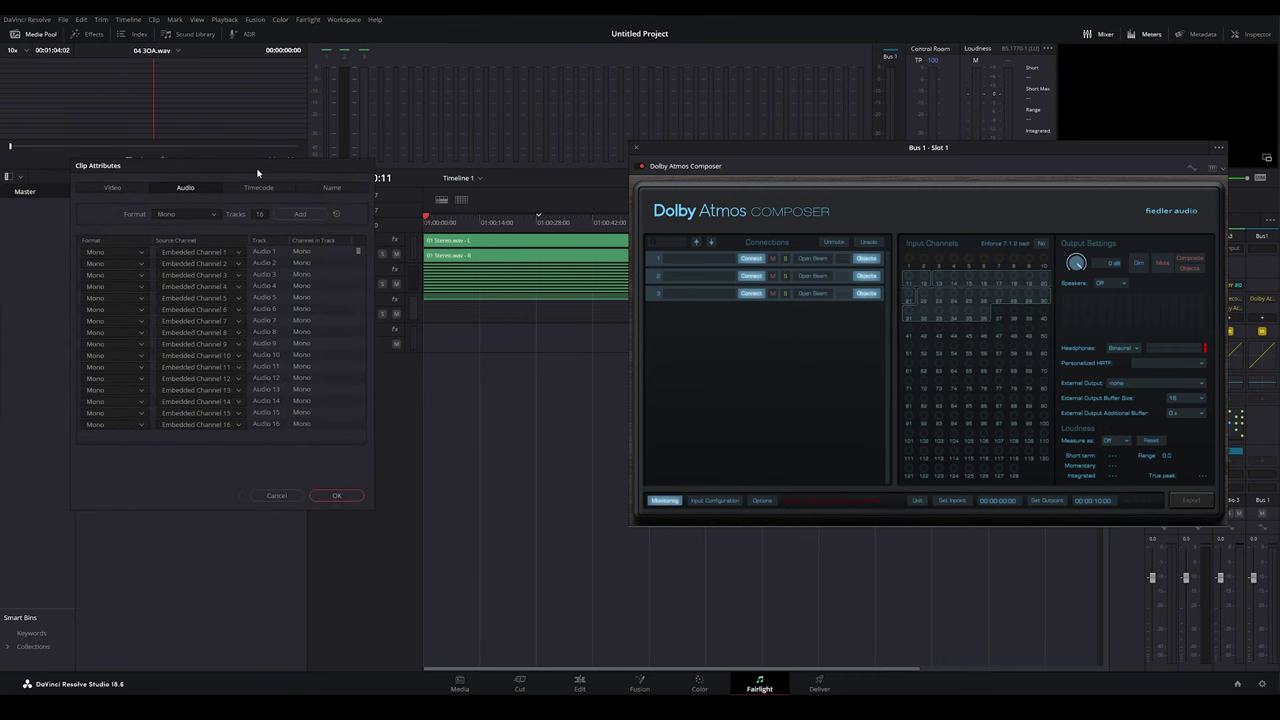
Step: Set the clip's first audio track to the Dolby Atmos 9.1.6 format and remove the surplus mono tracks
left_click(208, 217)
scroll(176, 307, "down", 10)
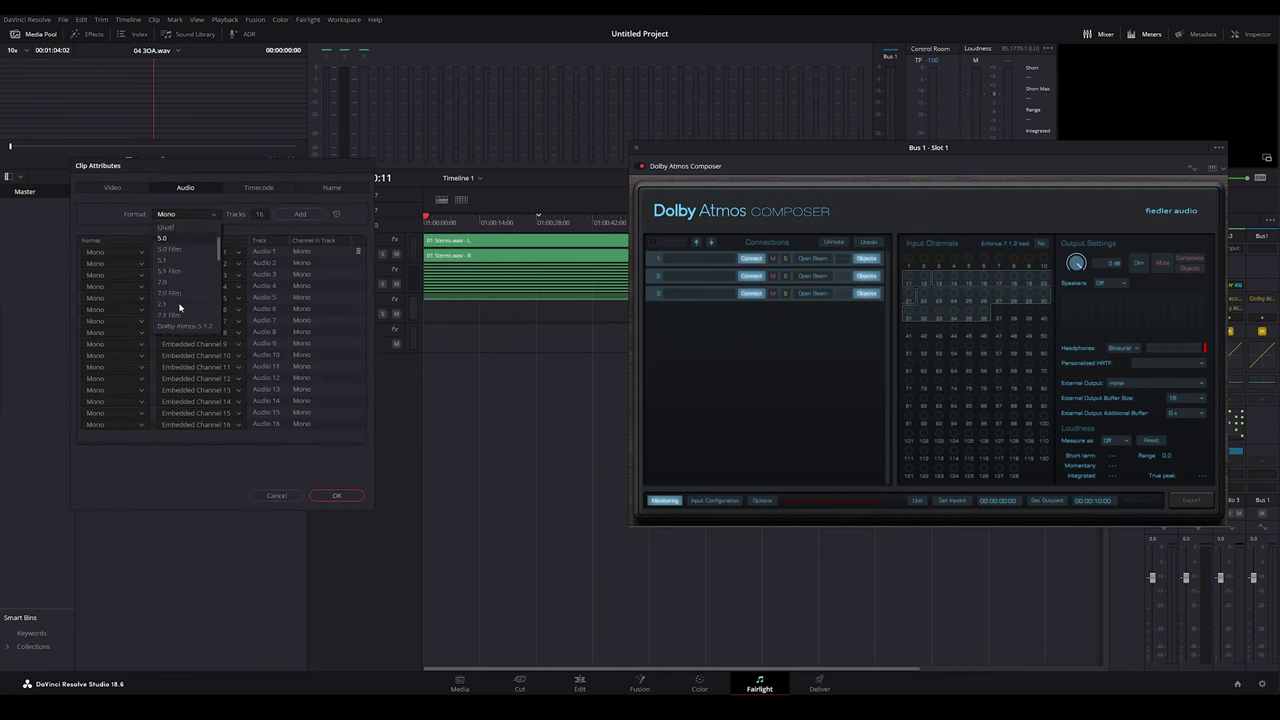
left_click(174, 271)
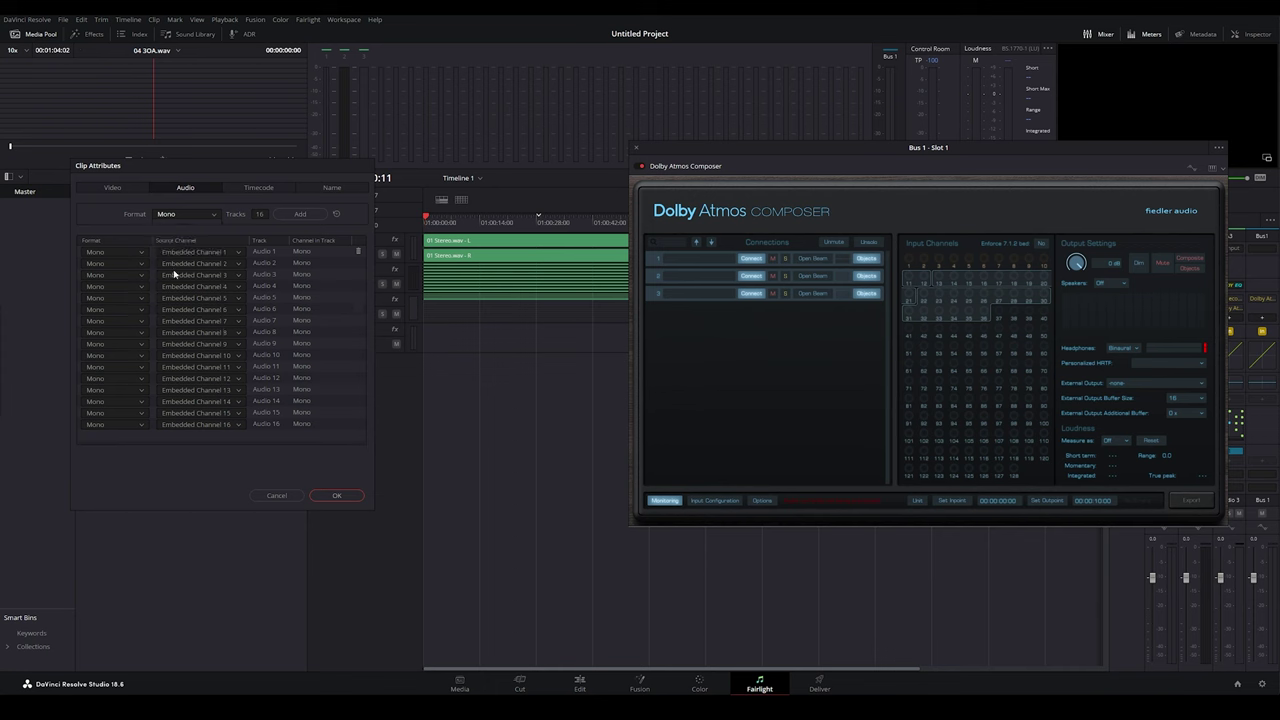
left_click(115, 254)
scroll(104, 312, "down", 5)
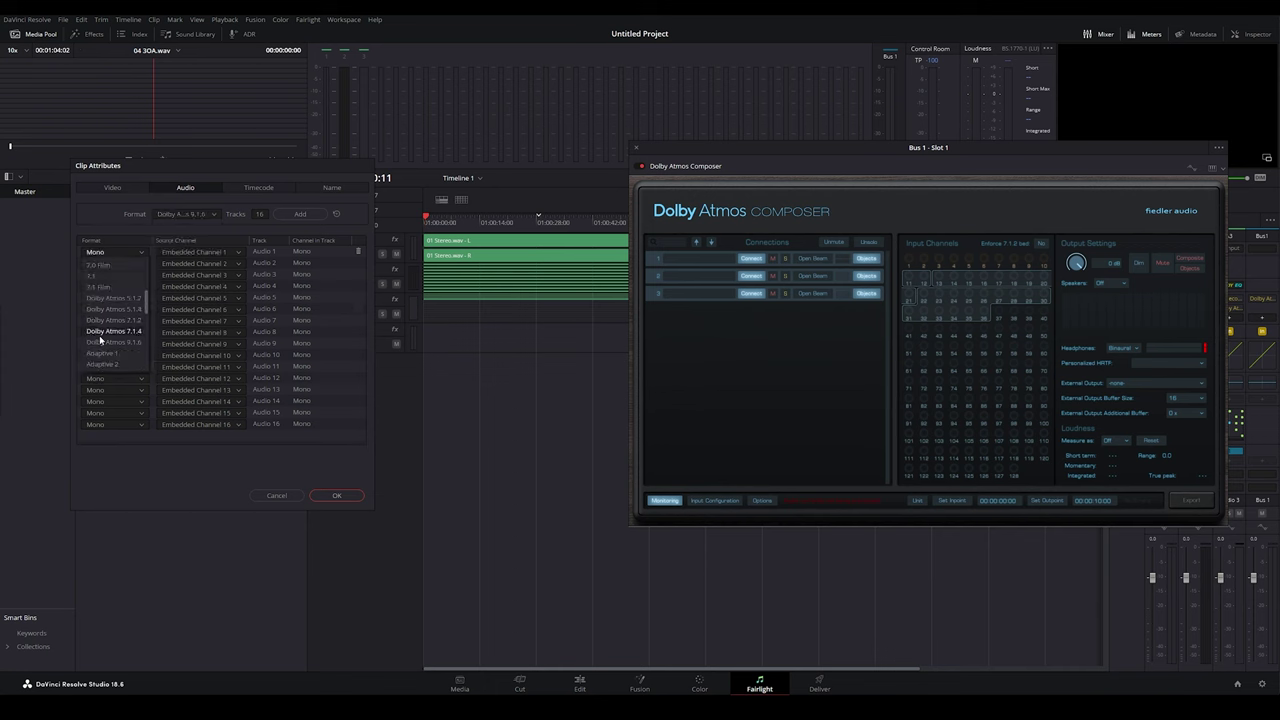
left_click(100, 342)
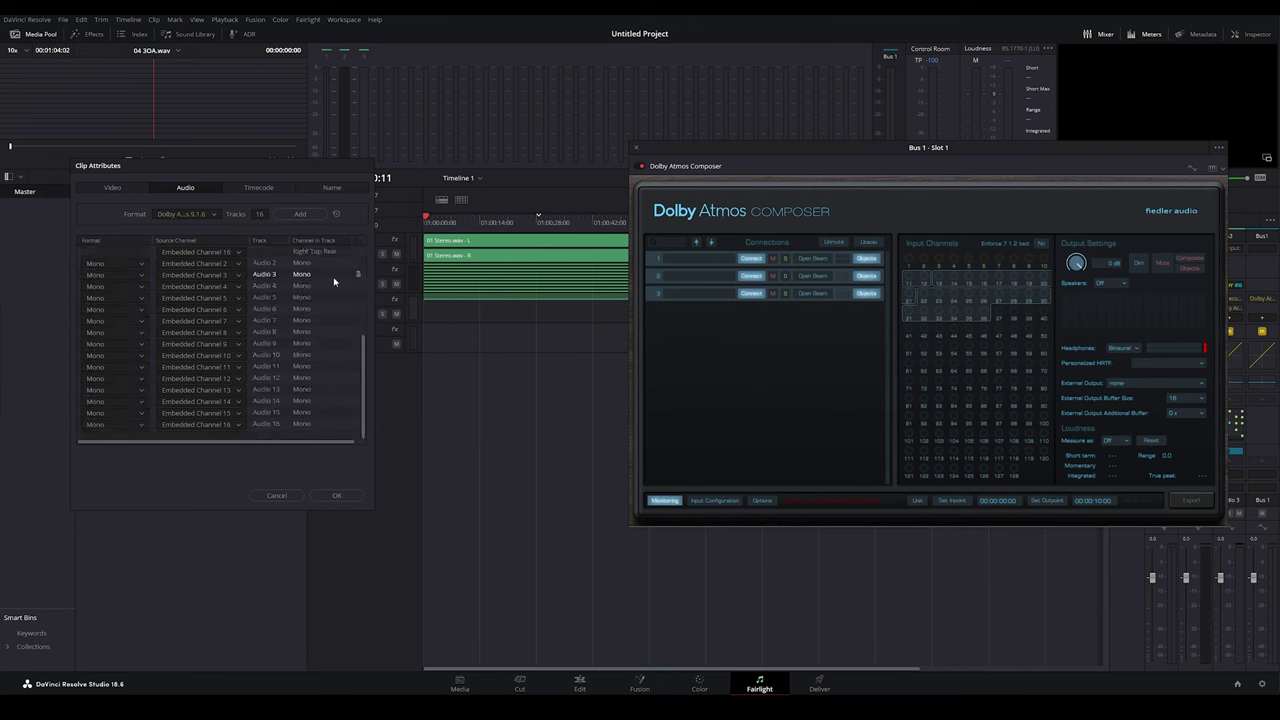
scroll(357, 266, "up", 1)
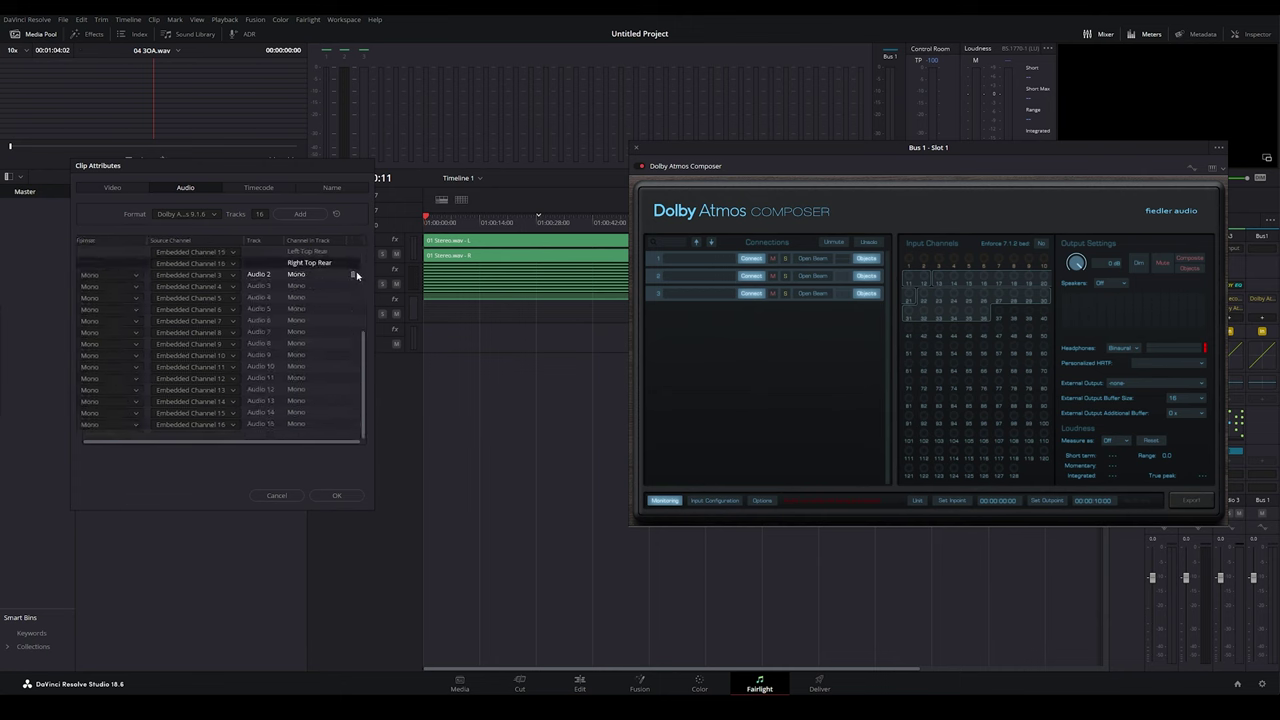
scroll(357, 298, "up", 1)
scroll(356, 320, "up", 2)
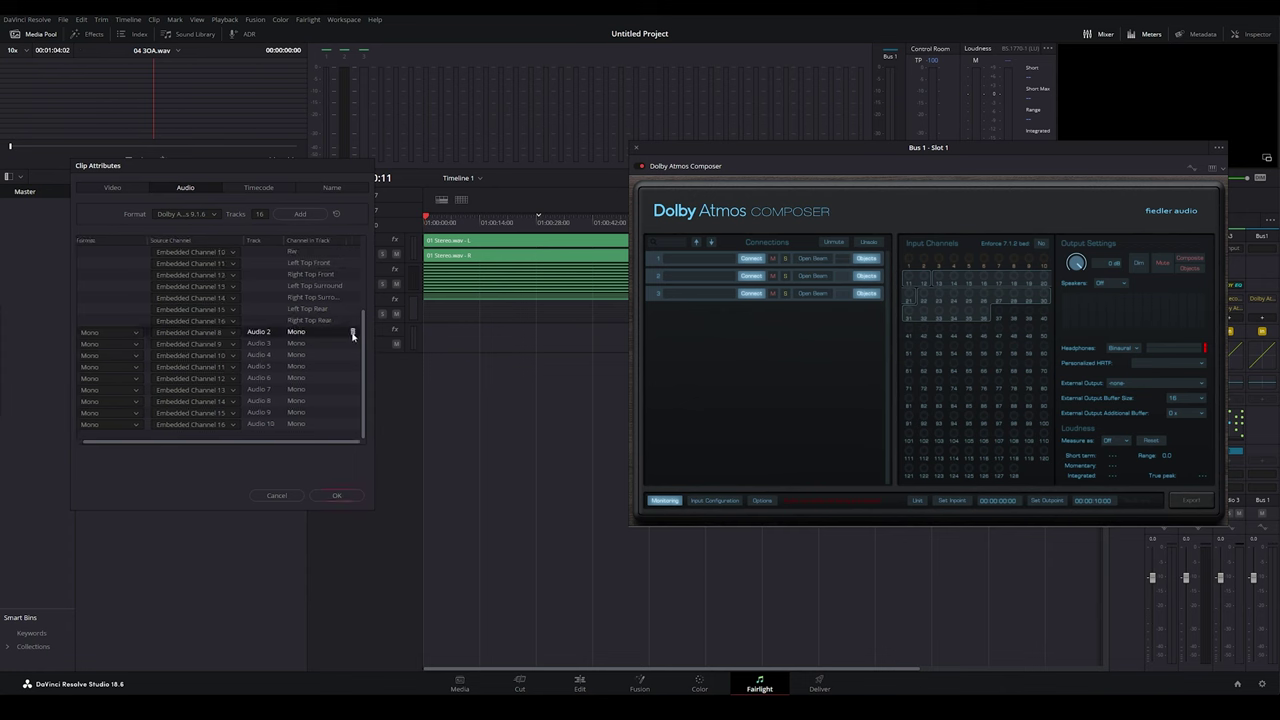
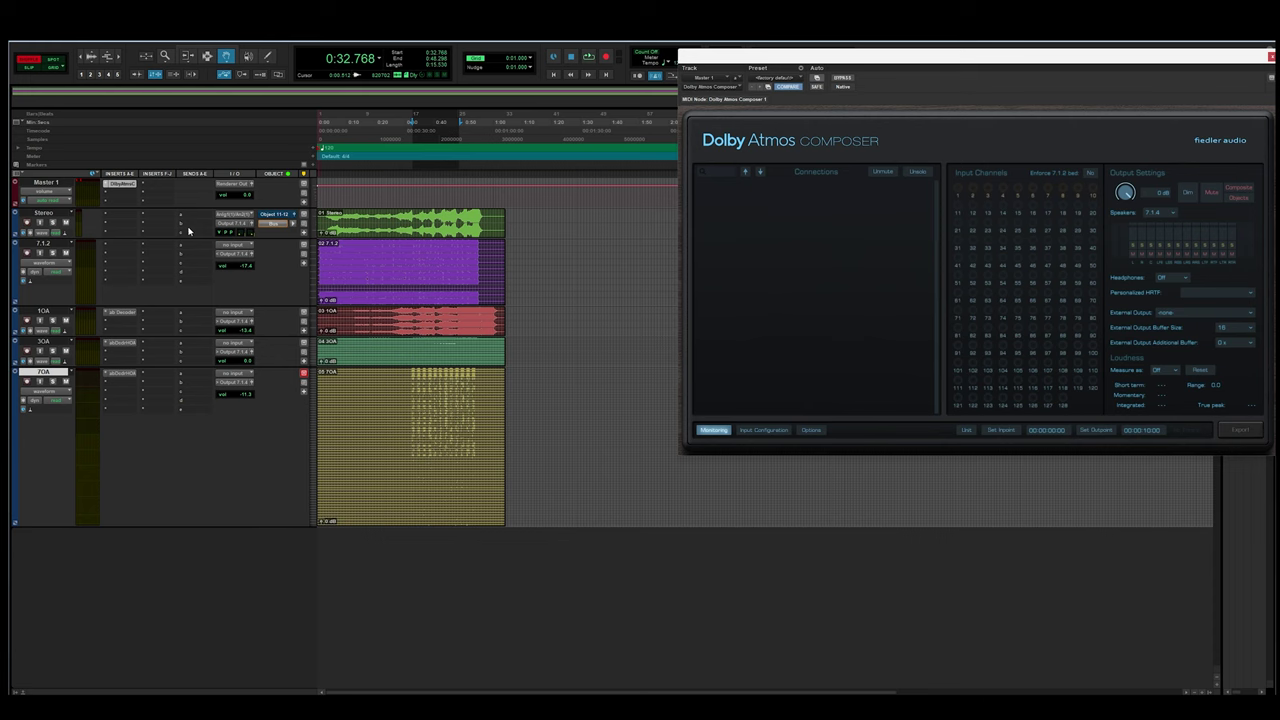
Step: Switch to Pro Tools, open Dolby Atmos Beam on the Stereo track and set the 1OA, 3OA and 7OA tracks to no output
left_click_drag(723, 59, 566, 278)
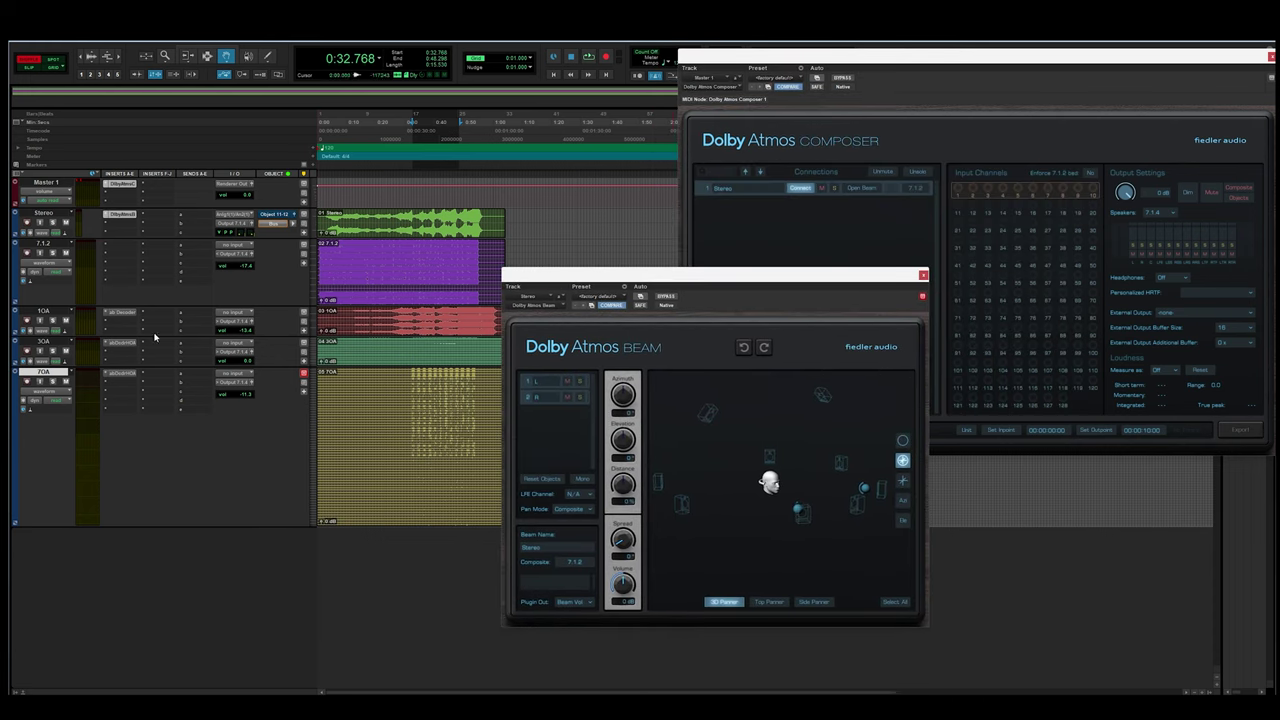
left_click(240, 321)
left_click(255, 325)
left_click(232, 352)
left_click(231, 369)
left_click(236, 382)
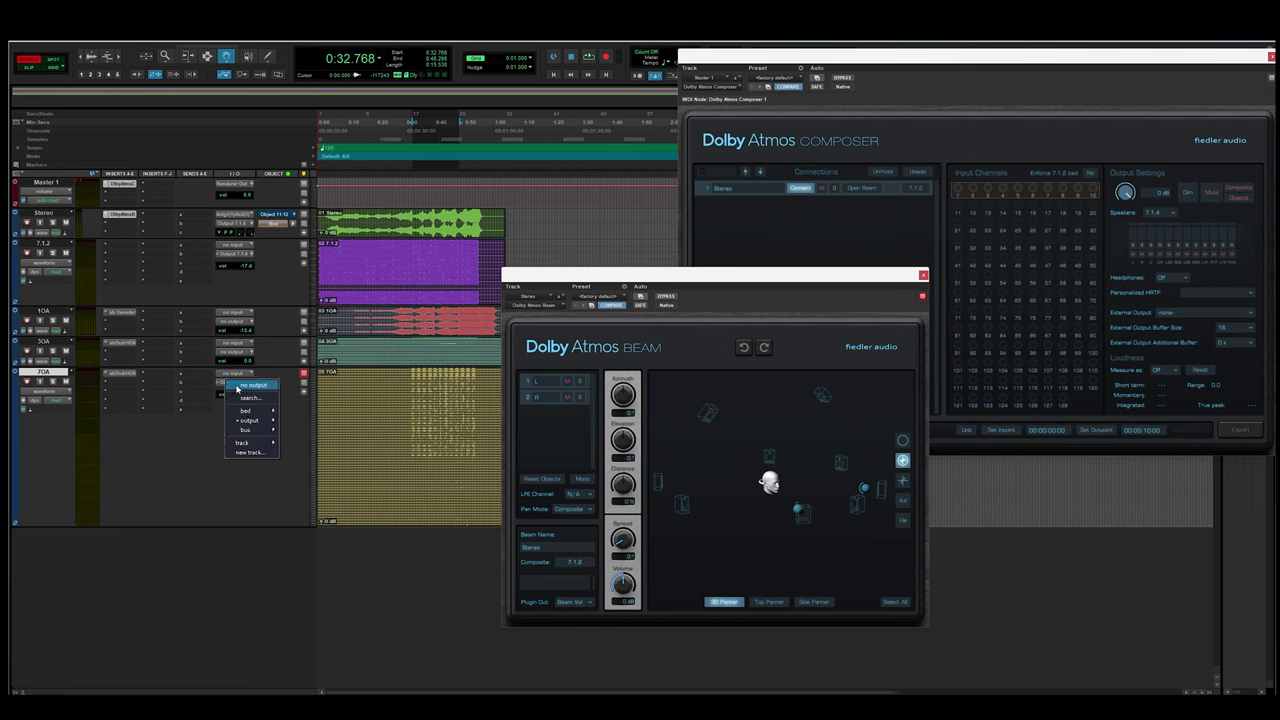
left_click(248, 388)
Step: Audition the session briefly, set the Stereo Beam's pan mode to Objects and select both its objects
key("space")
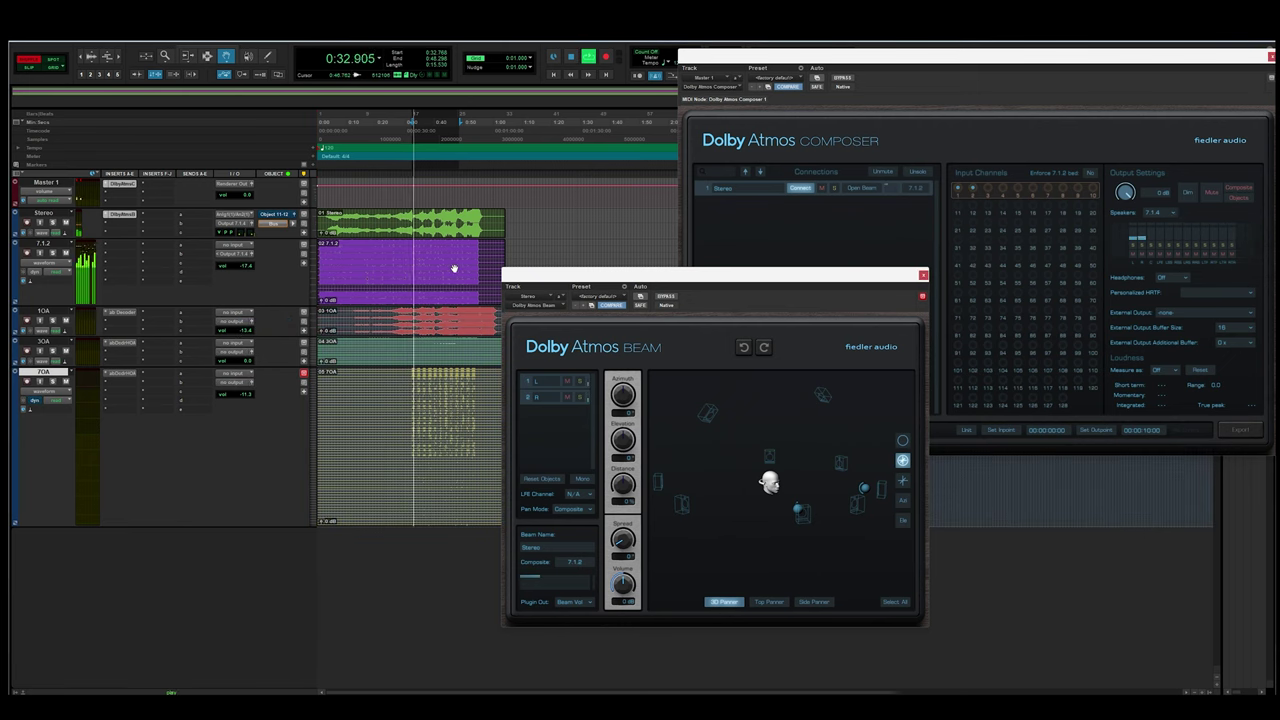
key("space")
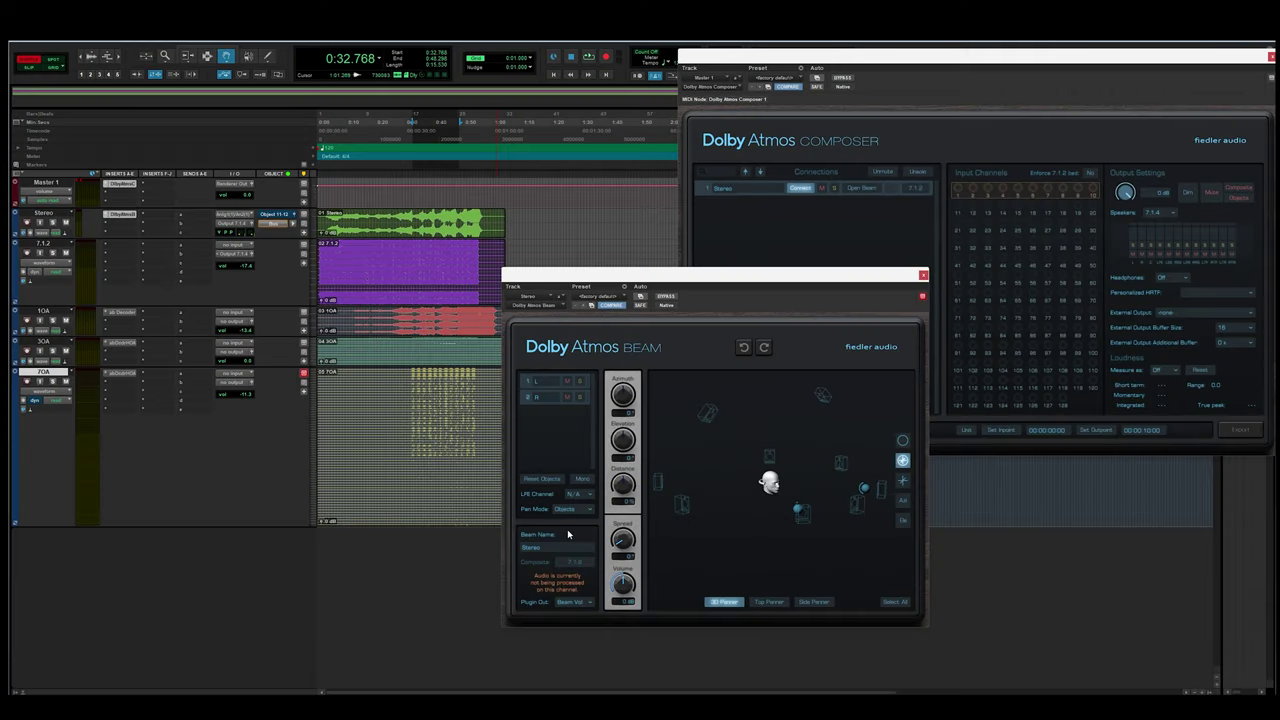
left_click_drag(748, 472, 874, 514)
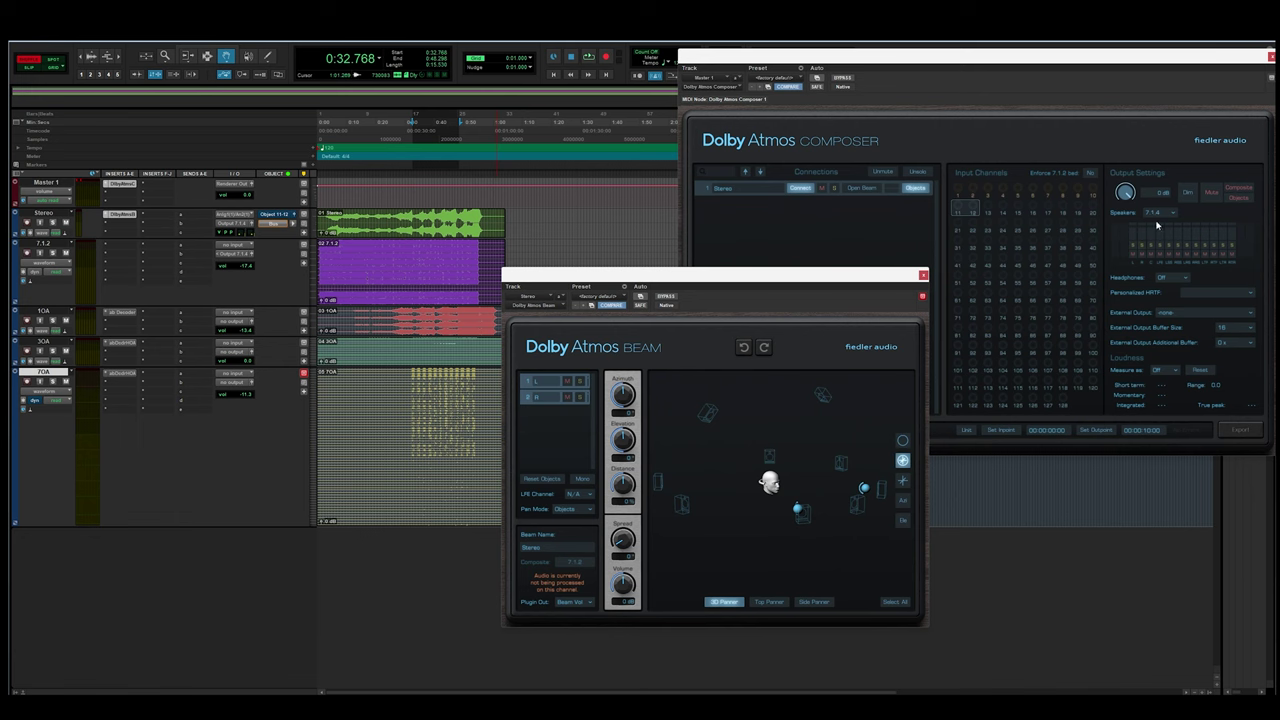
Step: Turn off the Dolby Atmos Composer's speaker output and set its headphone output to Binaural
left_click(1157, 222)
left_click(1158, 222)
left_click(1163, 278)
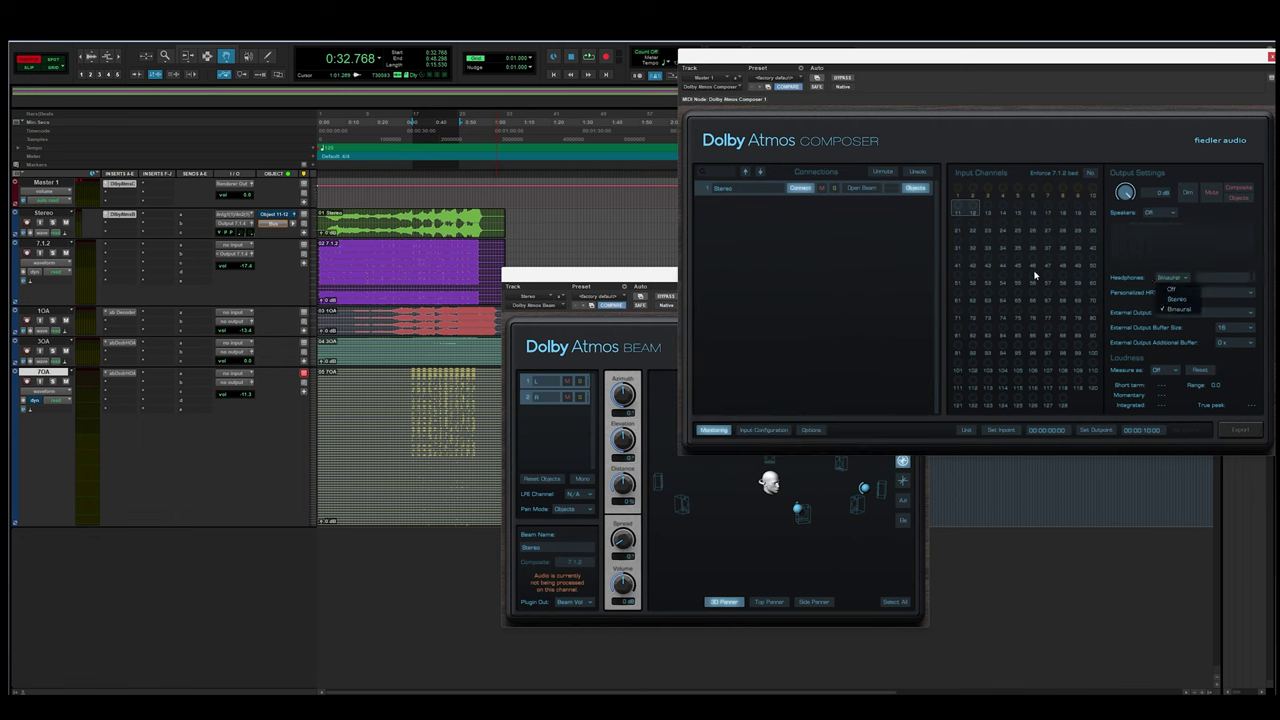
Step: Vary the azimuth of both objects in the Stereo Beam during playback
left_click(587, 278)
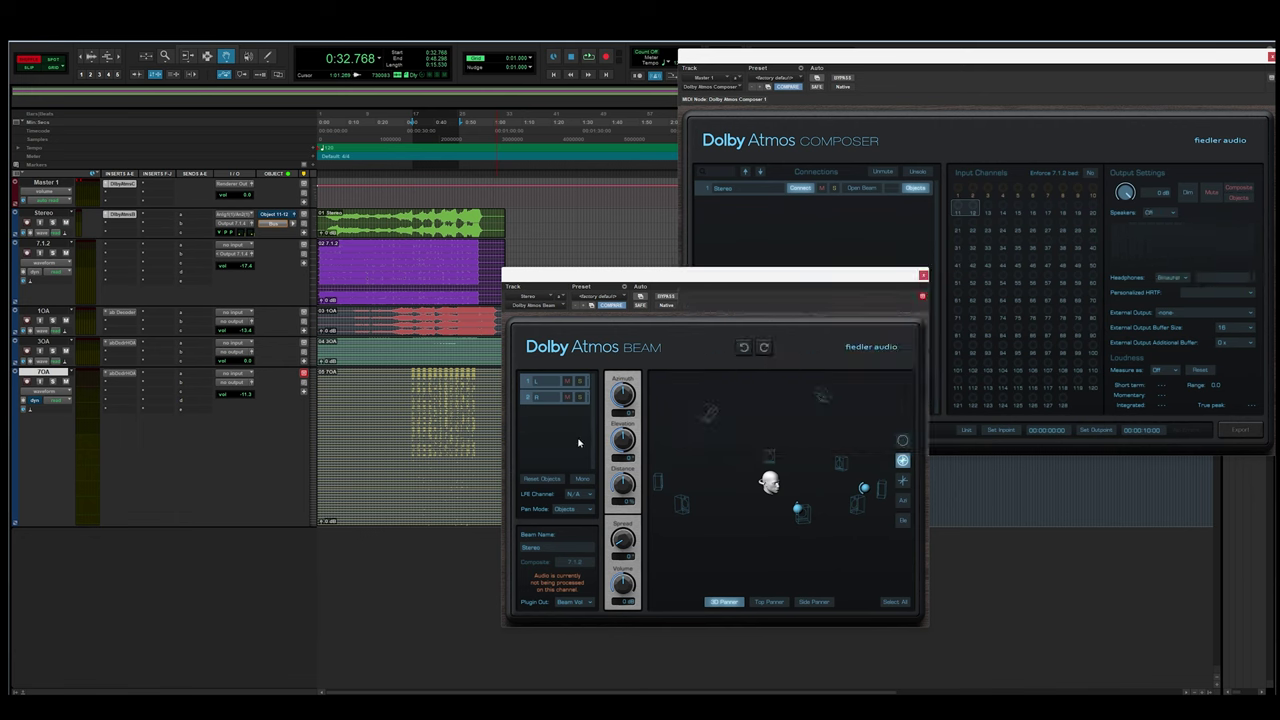
key("space")
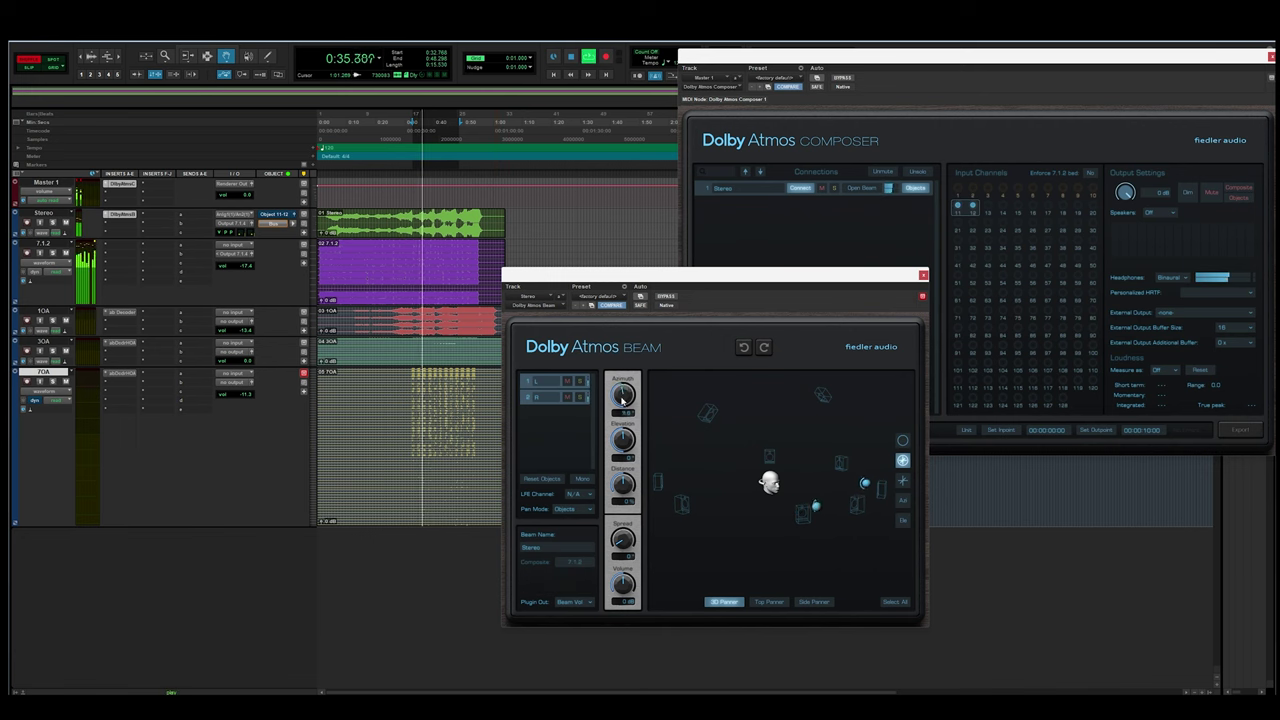
key("space")
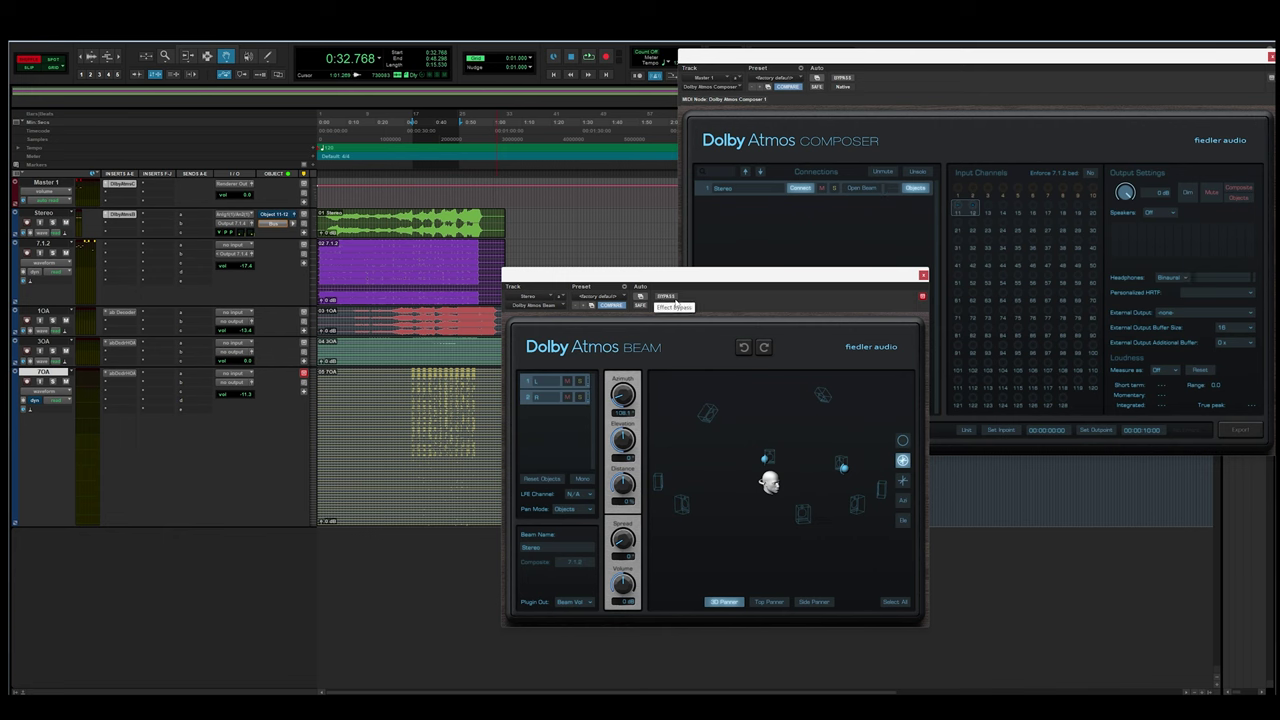
Step: Insert the Dolby Atmos Beam (7.1.2) plug-in on the 7.1.2 track
left_click(42, 243)
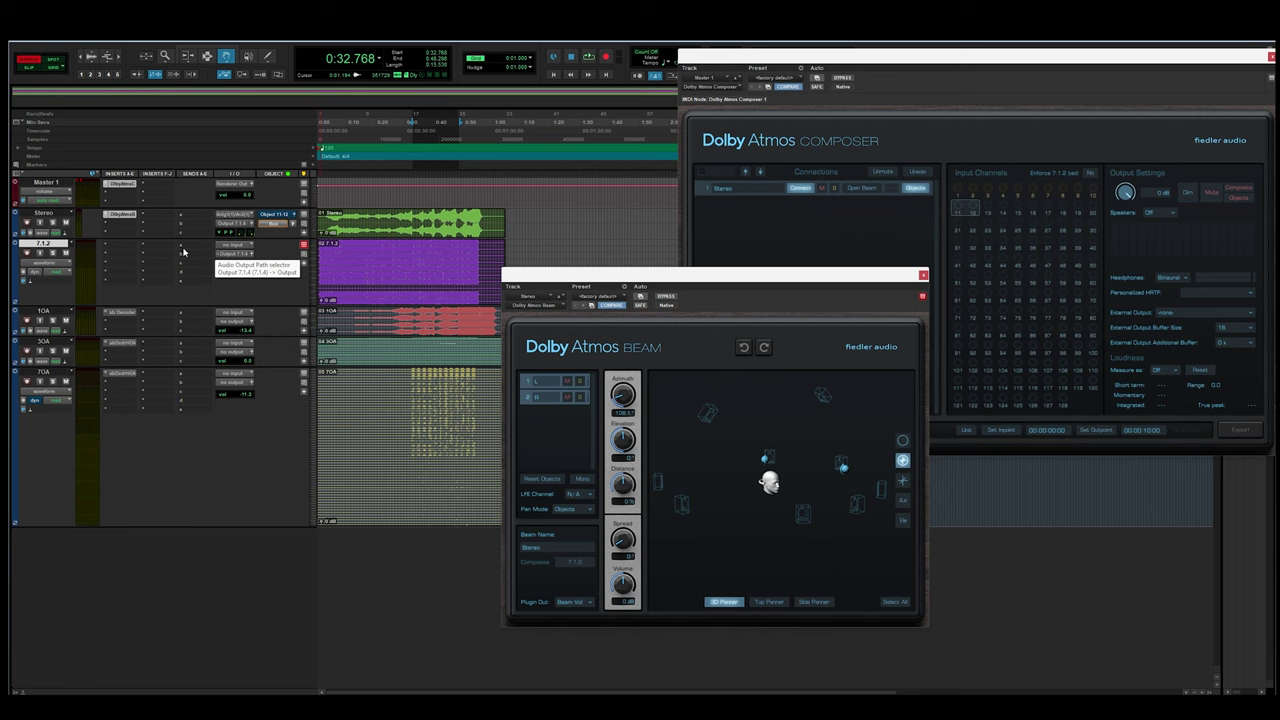
left_click(137, 246)
type("beam")
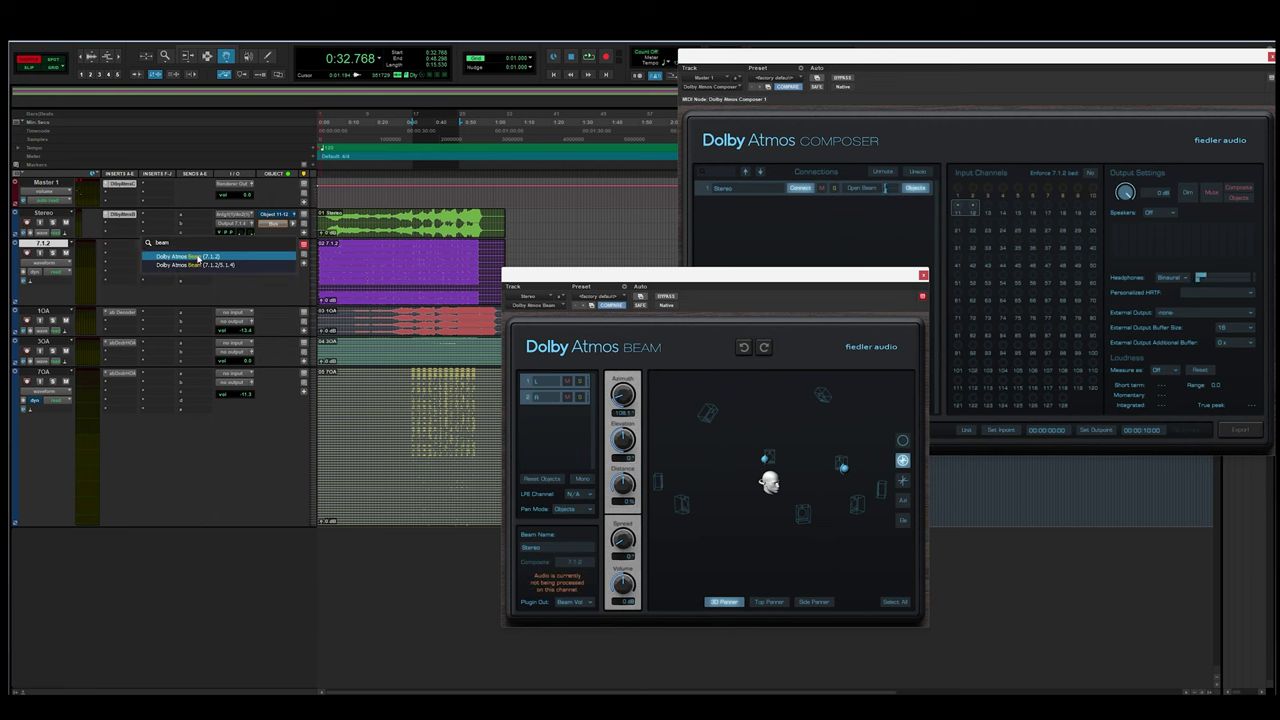
left_click(198, 257)
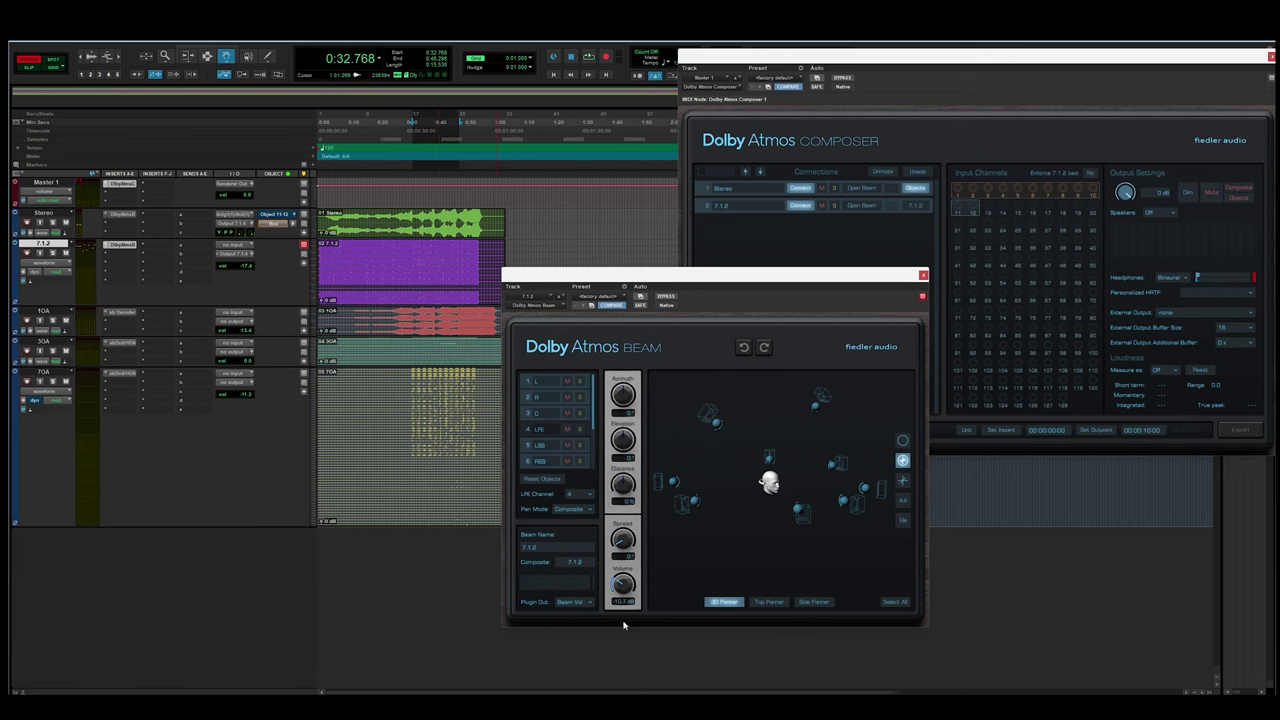
Step: Lower the 7.1.2 Beam's volume to -17.1 dB during playback and set its pan mode to Objects
key("space")
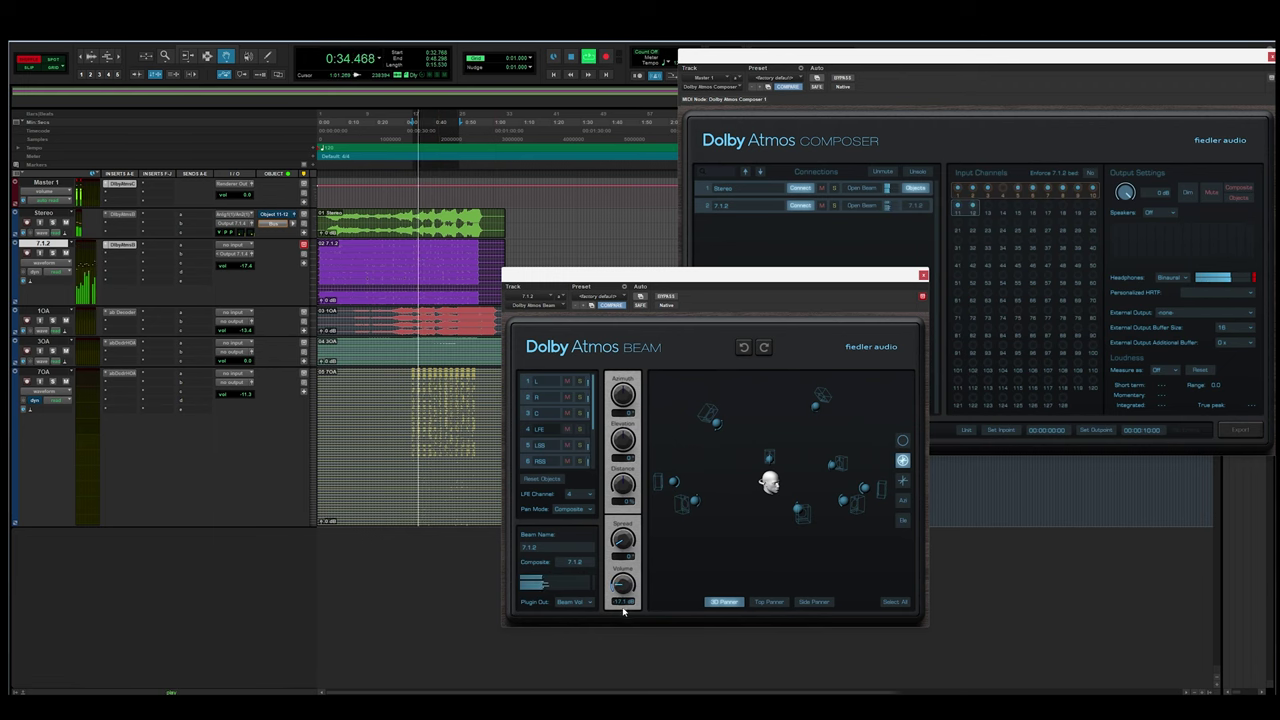
key("space")
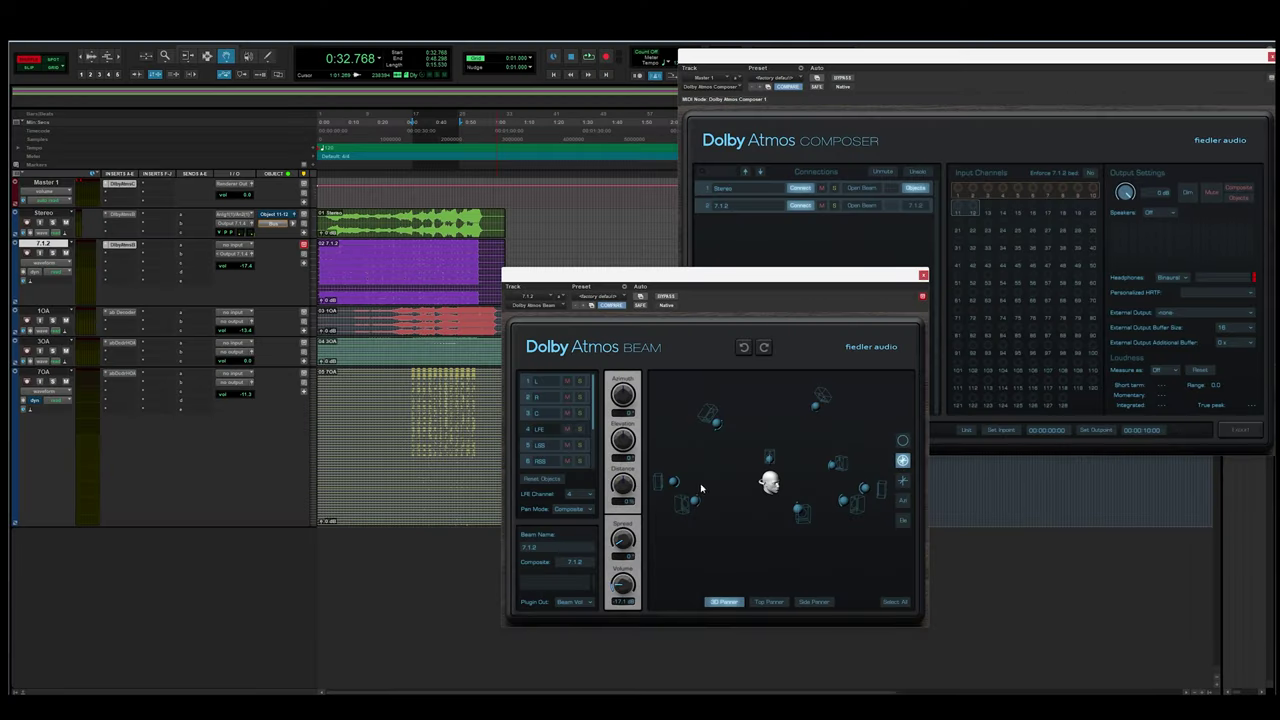
left_click(578, 509)
left_click(567, 529)
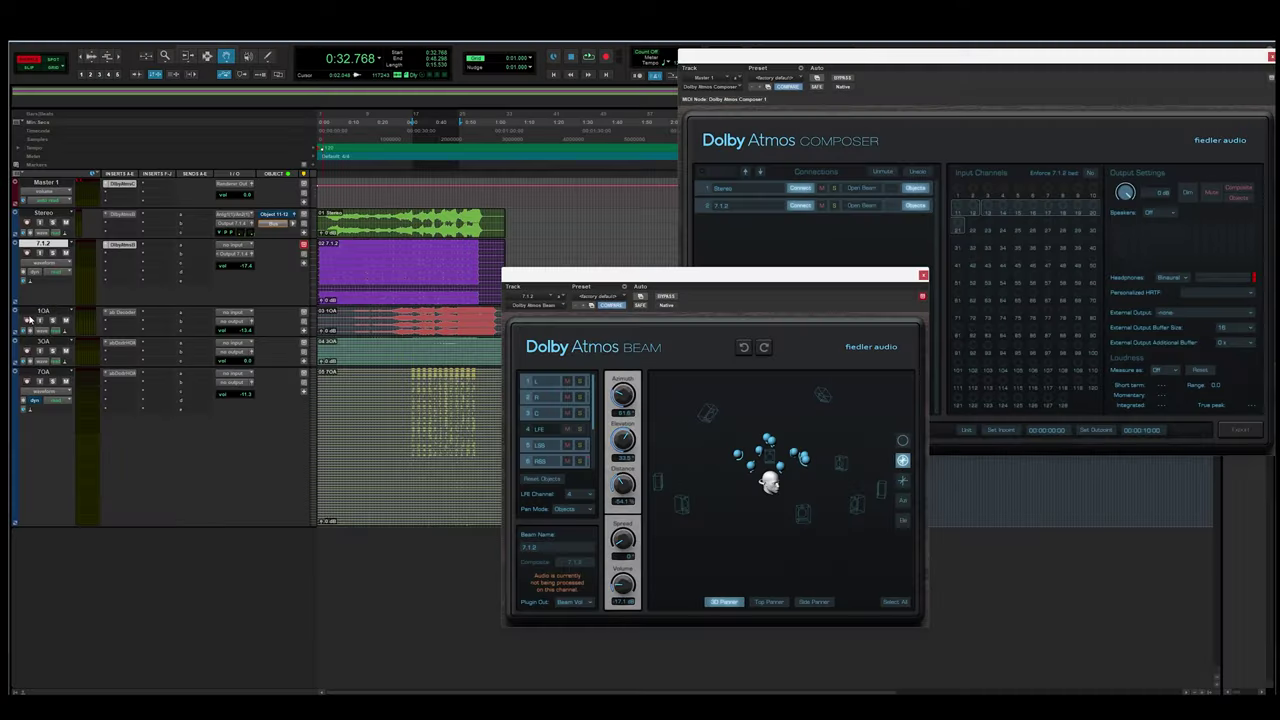
Step: Check the ab Decoder's setup on the 1OA track and insert Dolby Atmos Beam (5.1.2) after it
left_click(40, 312)
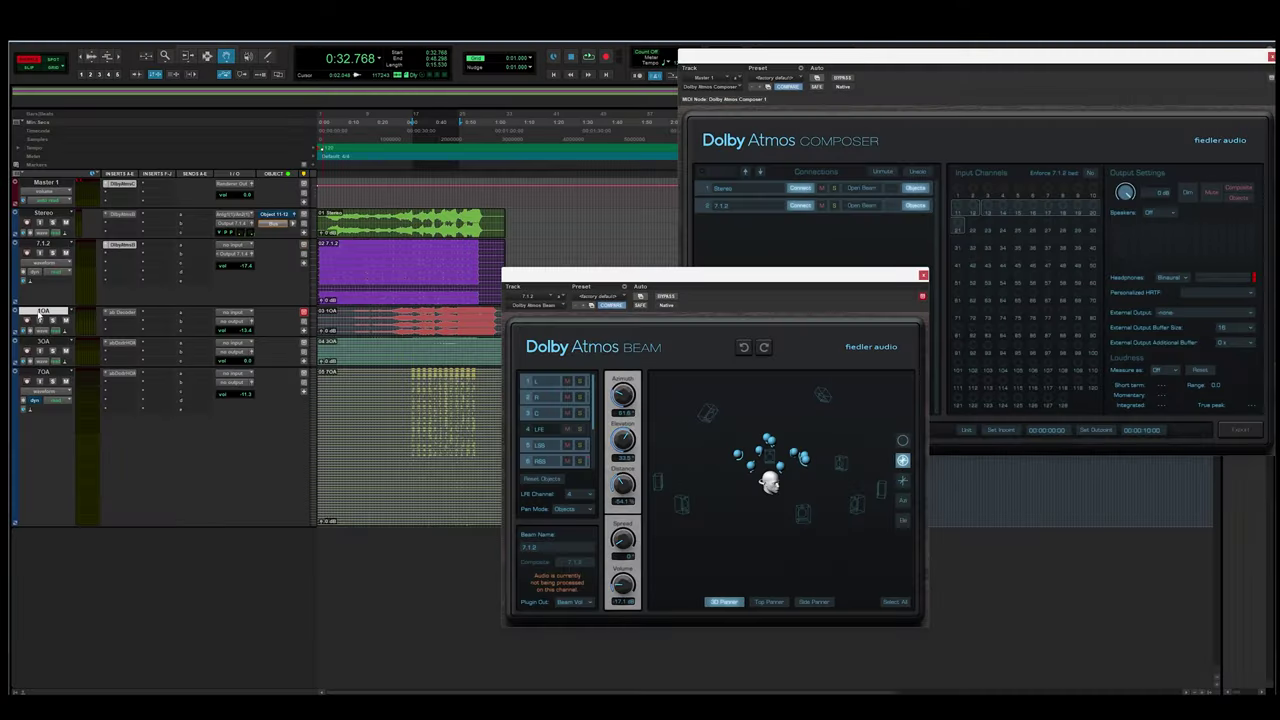
left_click(121, 313)
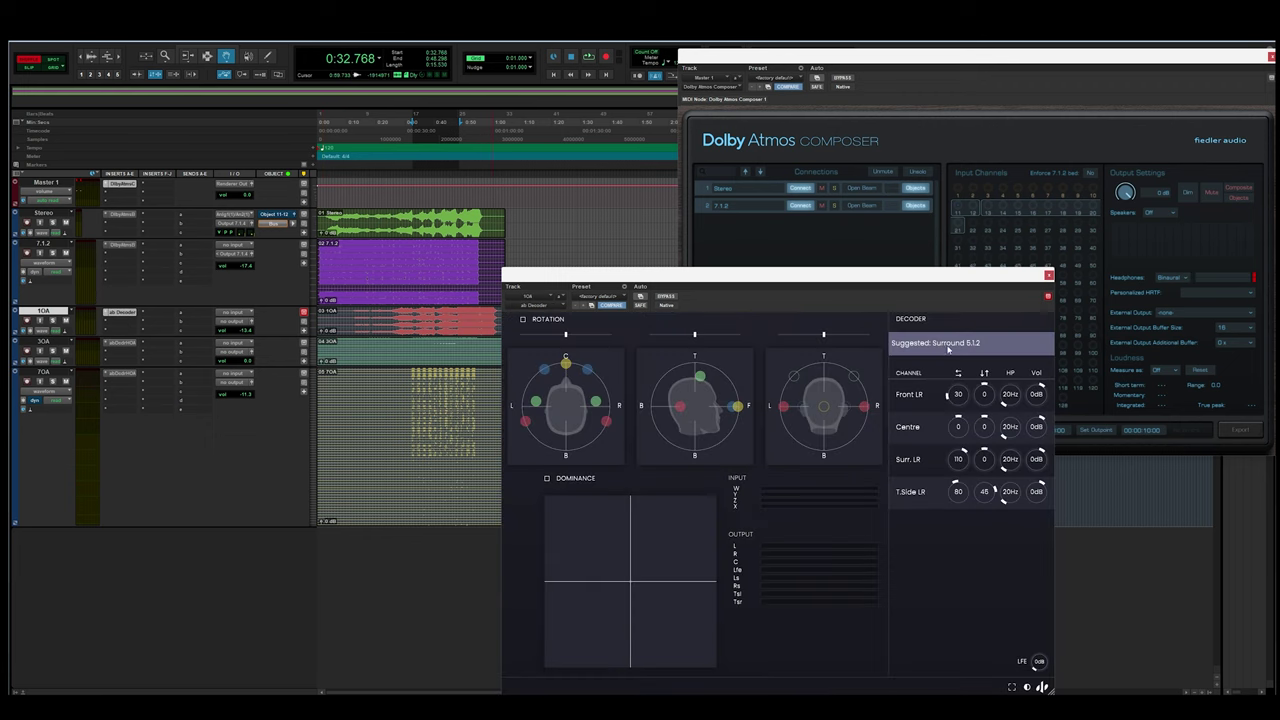
left_click(1048, 275)
left_click(121, 323)
type("beam")
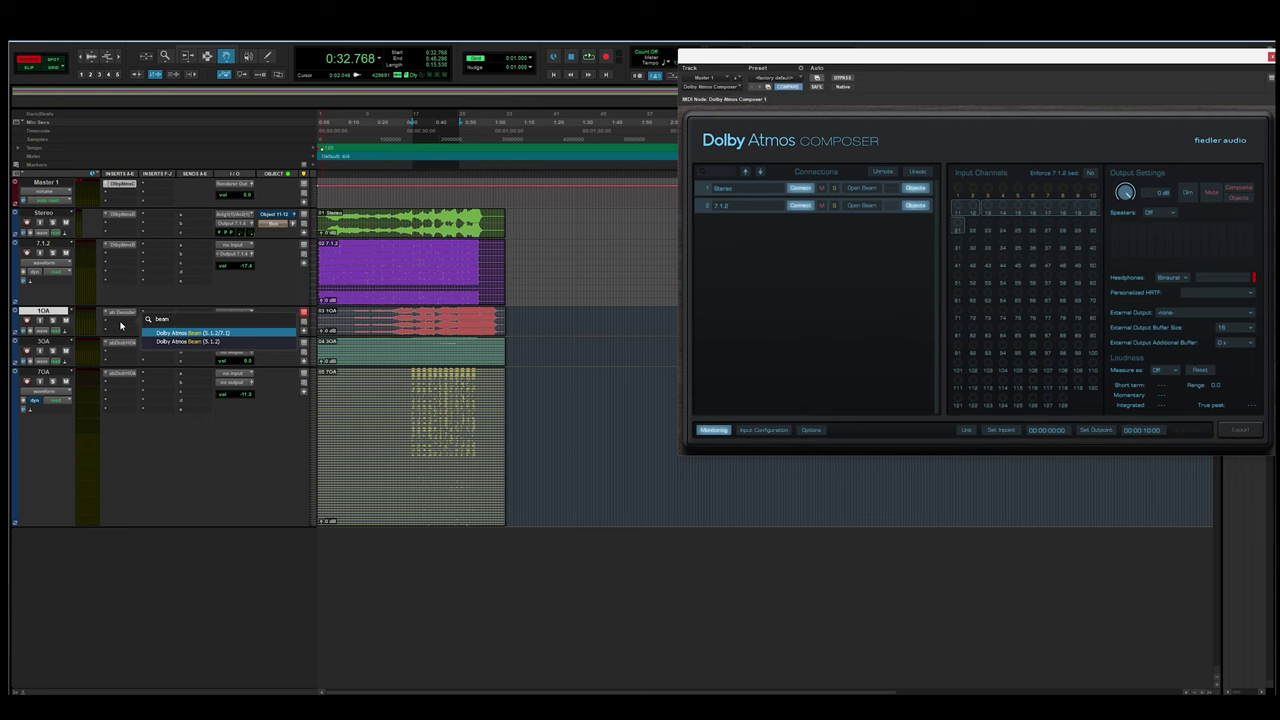
left_click(210, 342)
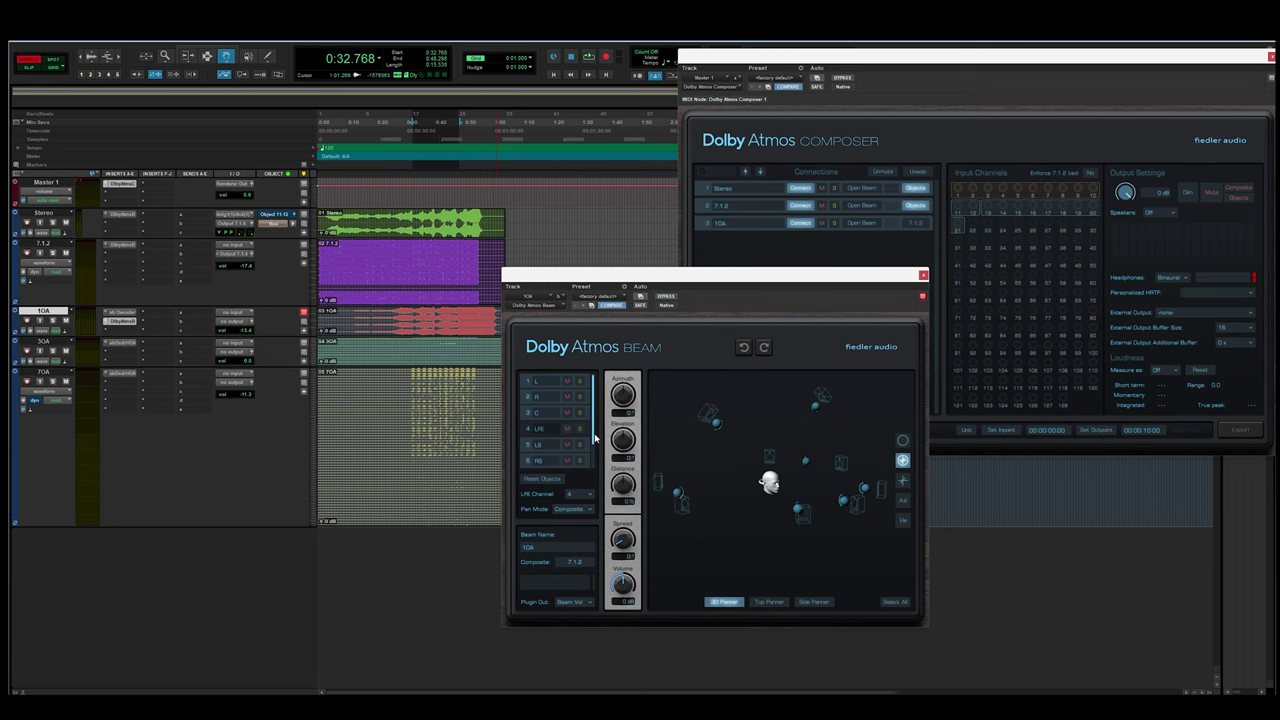
Step: Route the 1OA track's output to Output 7.1.4
left_click_drag(624, 285, 427, 265)
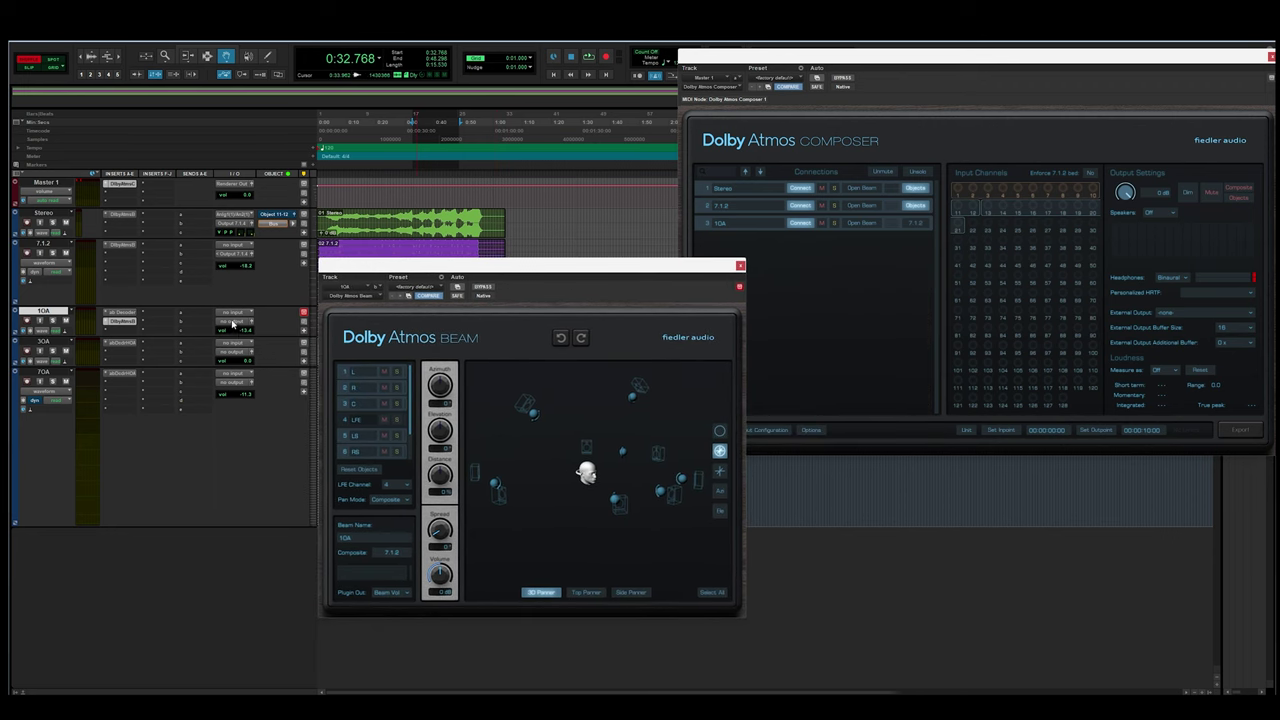
left_click(232, 325)
mouse_move(268, 364)
left_click(331, 363)
Step: Set the 1OA Beam's pan mode to Objects
left_click_drag(384, 270, 262, 289)
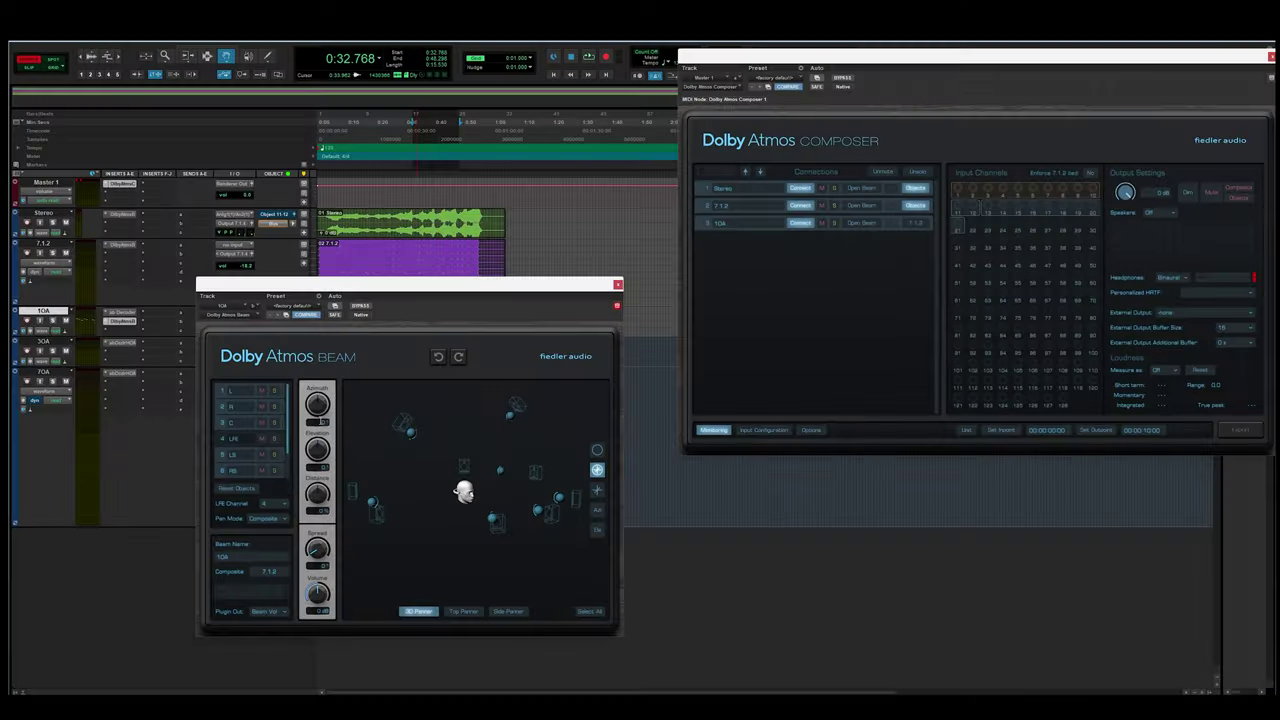
left_click(262, 521)
left_click(266, 540)
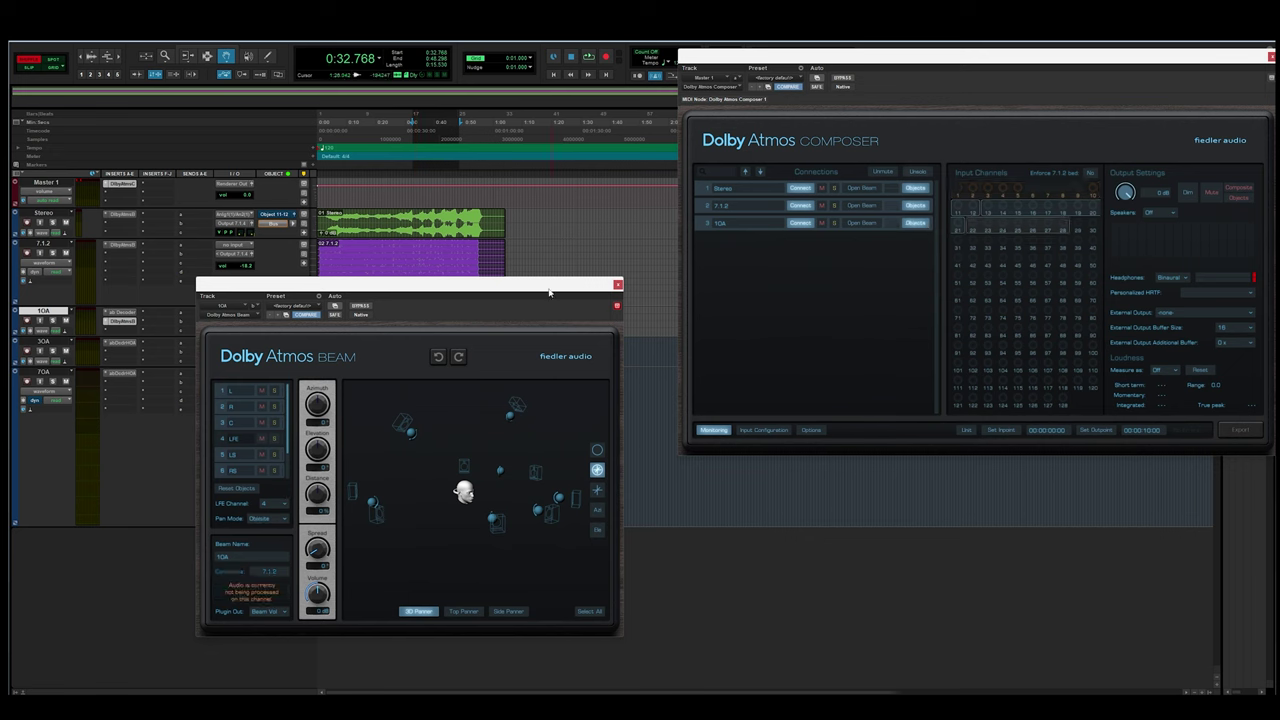
Step: Select all objects in the 1OA Beam and vary their pan position during playback
left_click_drag(549, 292, 608, 279)
left_click_drag(425, 409, 622, 537)
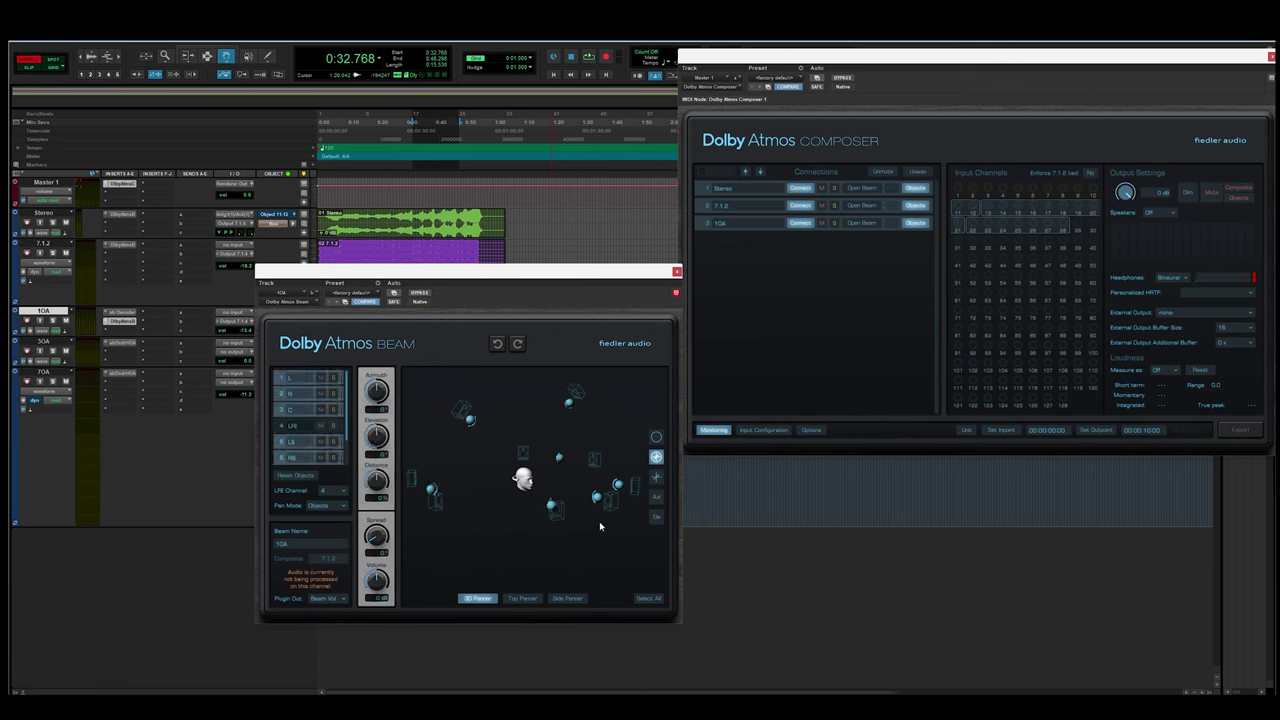
key("space")
mouse_move(376, 421)
left_mouse_down()
mouse_move(378, 398)
mouse_move(378, 412)
left_mouse_up()
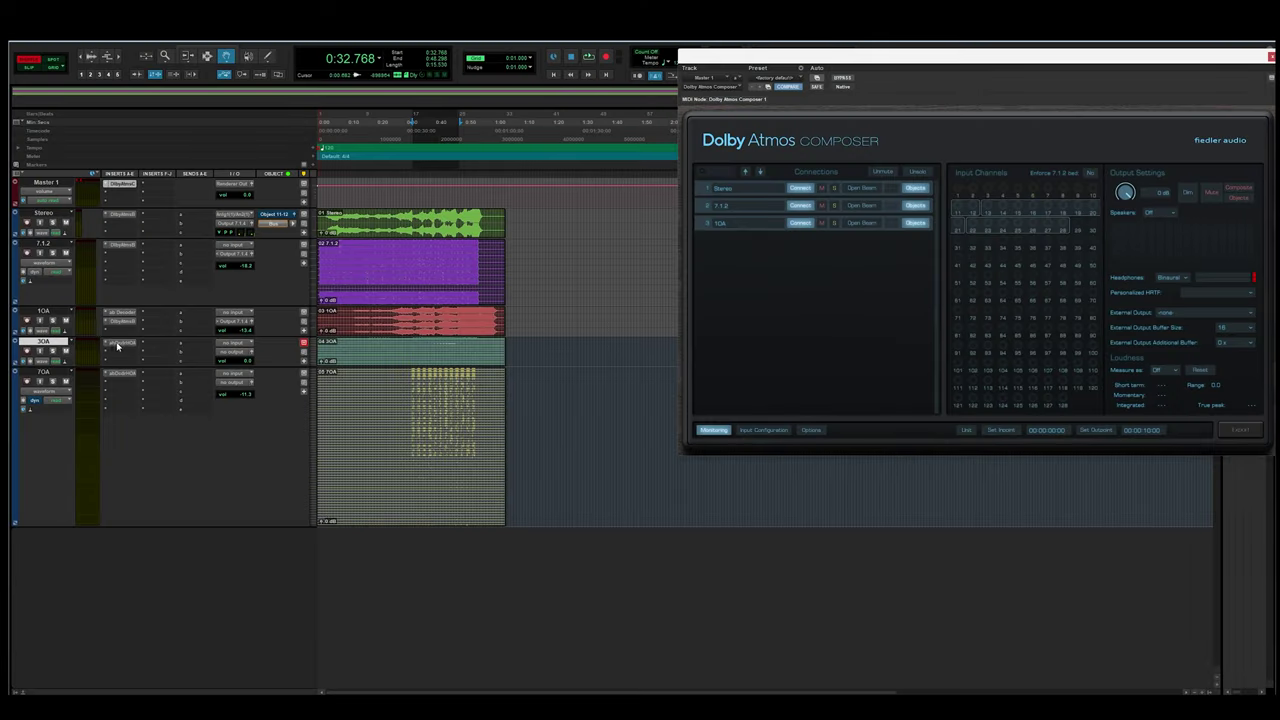
Step: Check the ab Decoder's setup on the 3OA track and route the track's output to Output 7.1.4
left_click(118, 343)
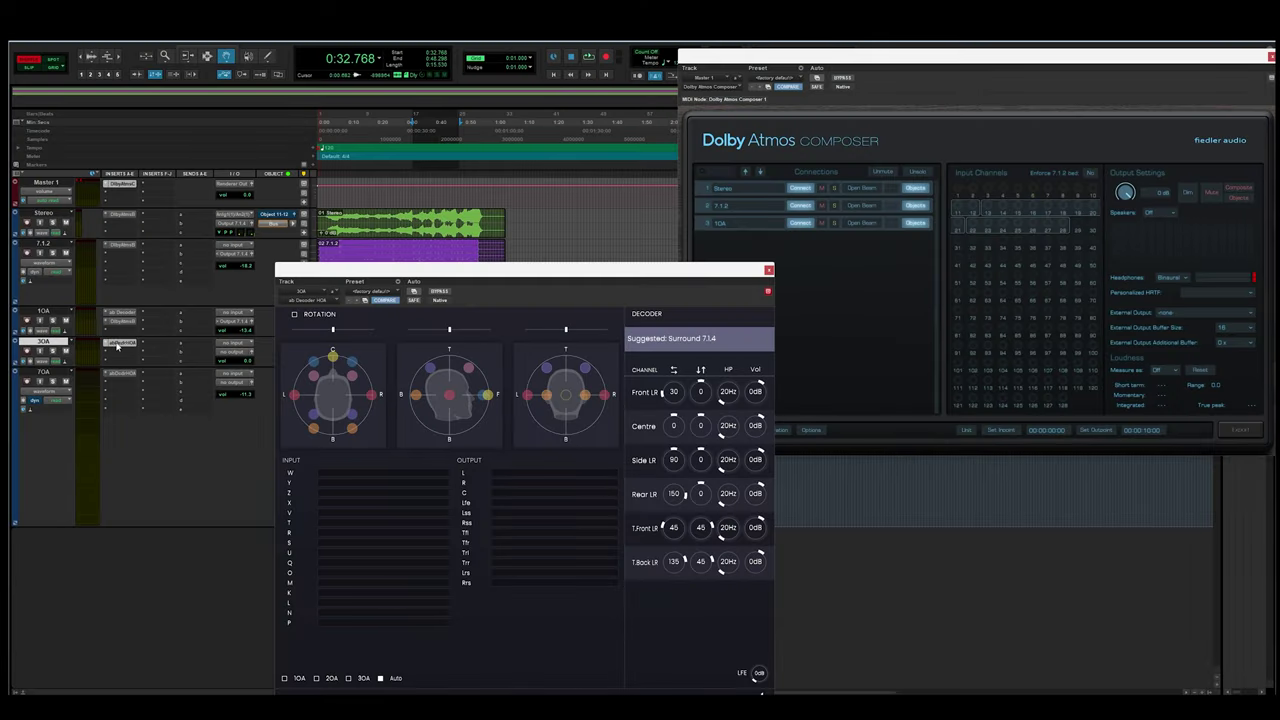
left_click_drag(480, 270, 480, 135)
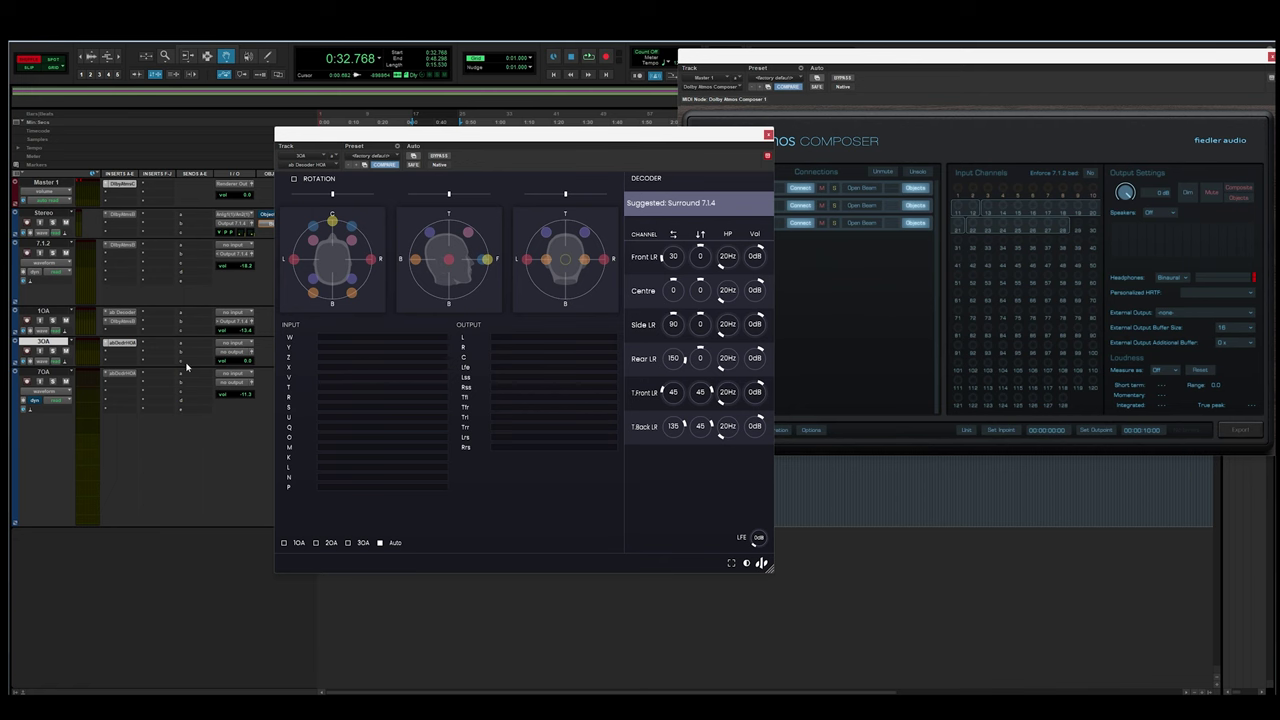
left_click(226, 355)
left_click(308, 392)
Step: Insert Dolby Atmos Beam (7.1.4) after the ab Decoder on the 3OA track
left_click(123, 355)
type("beam")
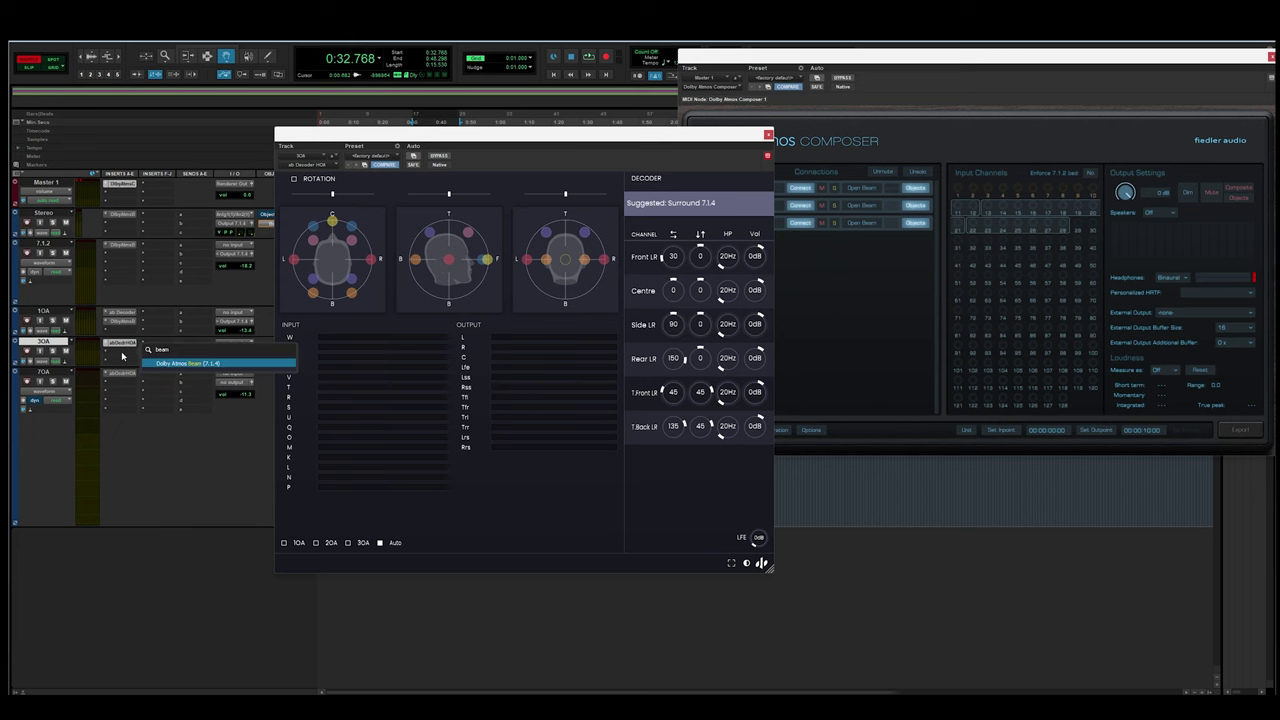
left_click(171, 364)
left_click_drag(385, 133, 299, 191)
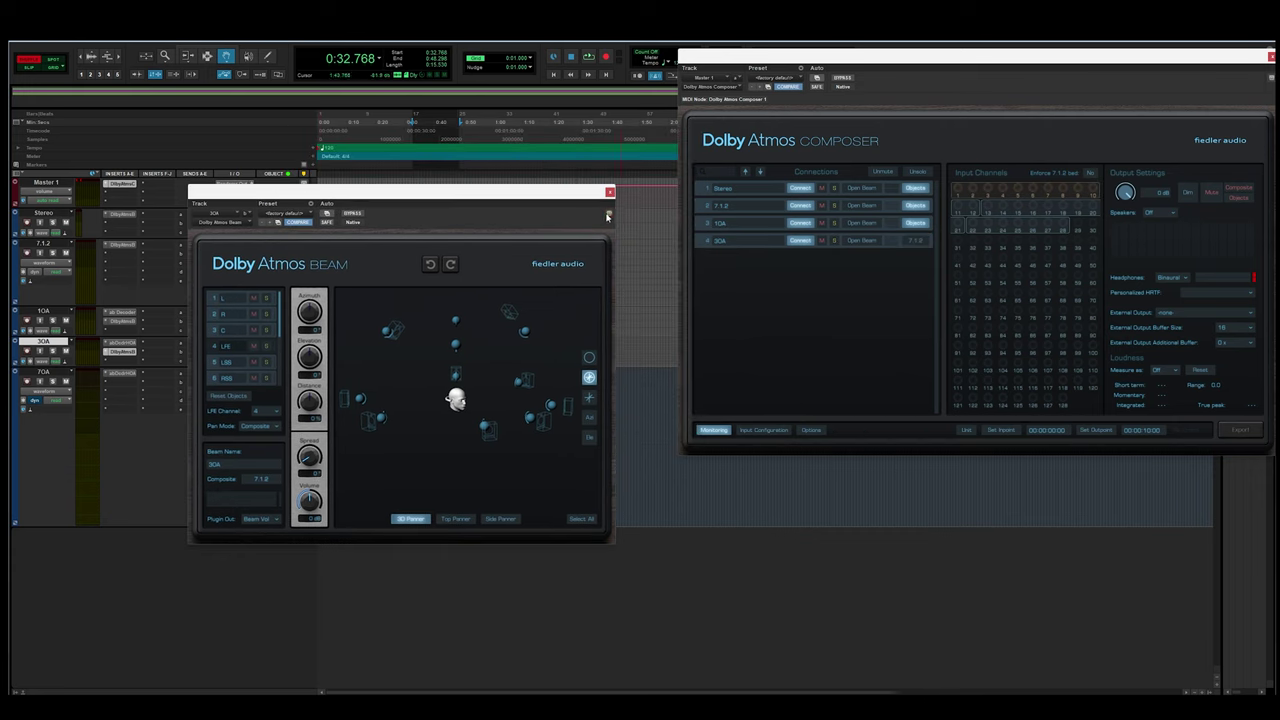
Step: Set the 3OA Beam's pan mode to Objects and play the session back
left_click(258, 426)
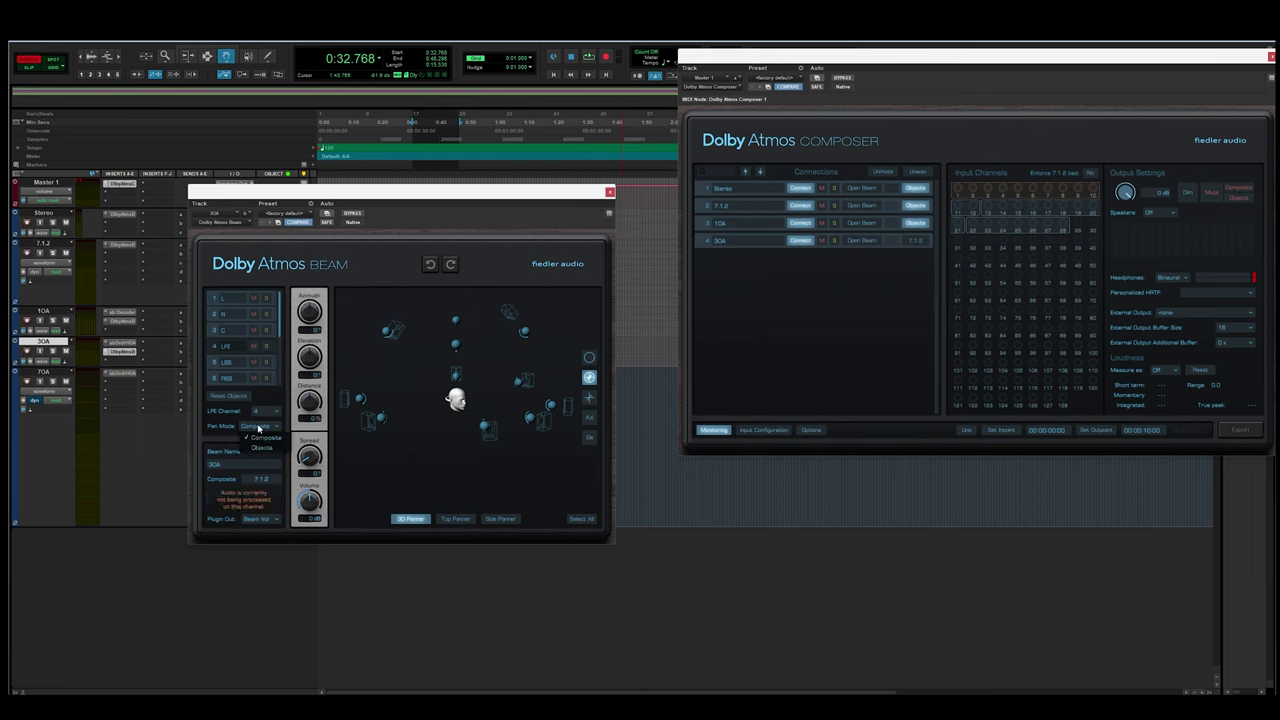
left_click(252, 453)
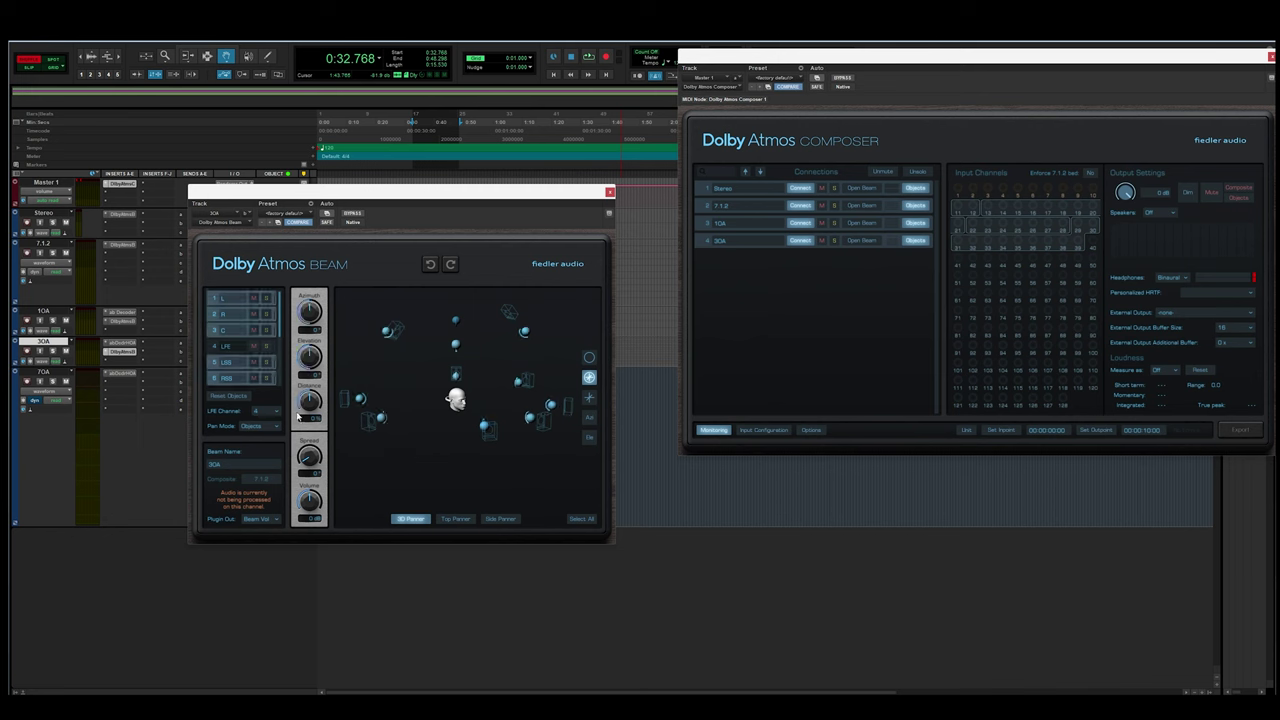
key("space")
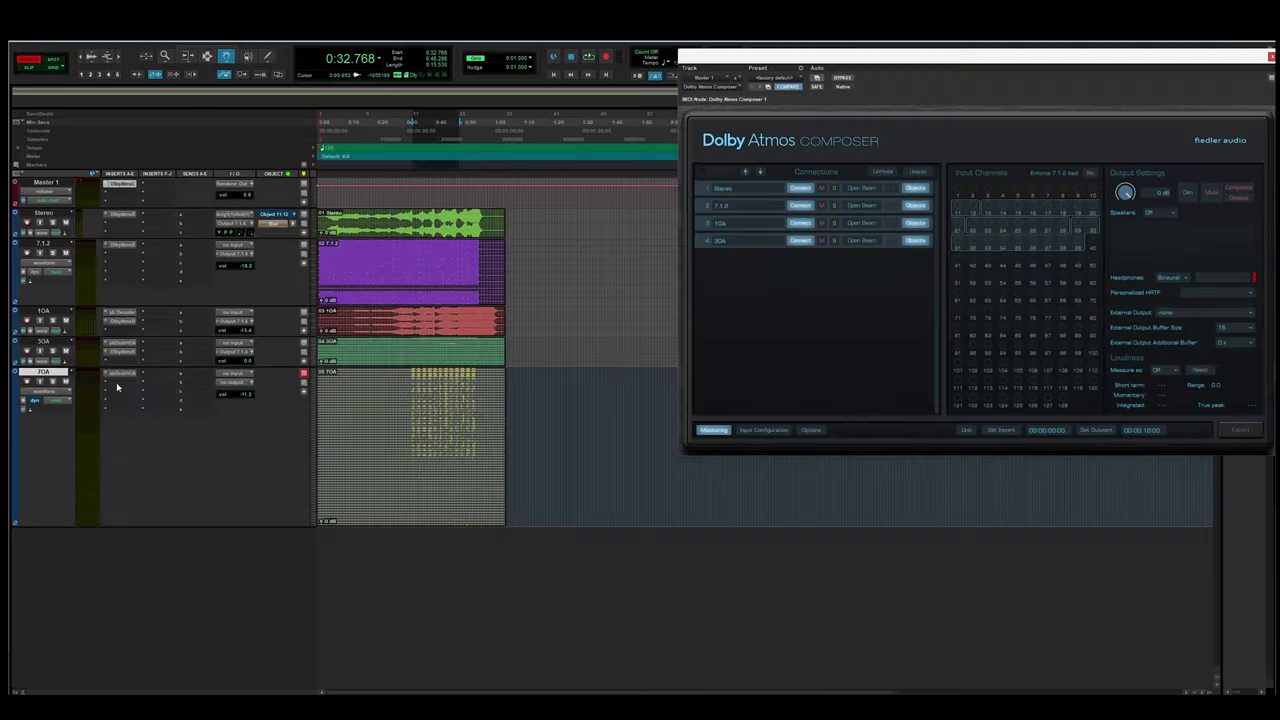
Step: Insert Dolby Atmos Beam (9.1.6) after the ab Decoder on the 7OA track
left_click(116, 387)
left_click(116, 387)
left_click(116, 387)
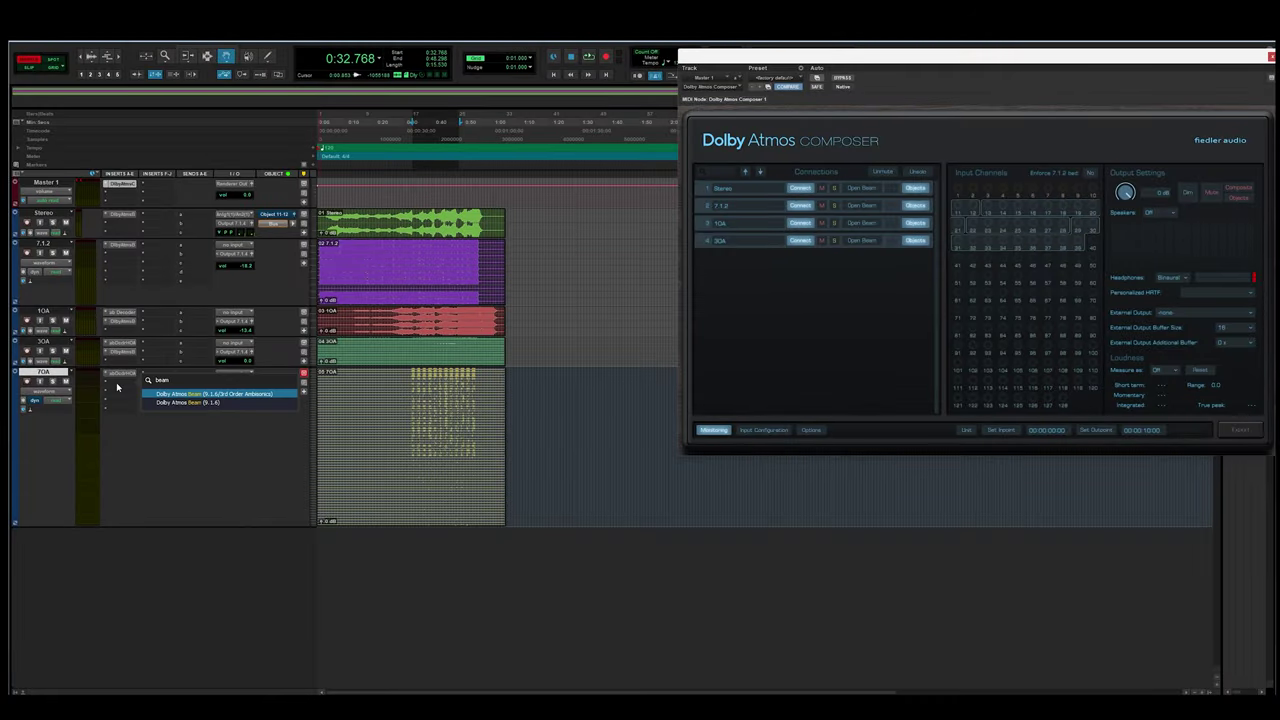
left_click(193, 404)
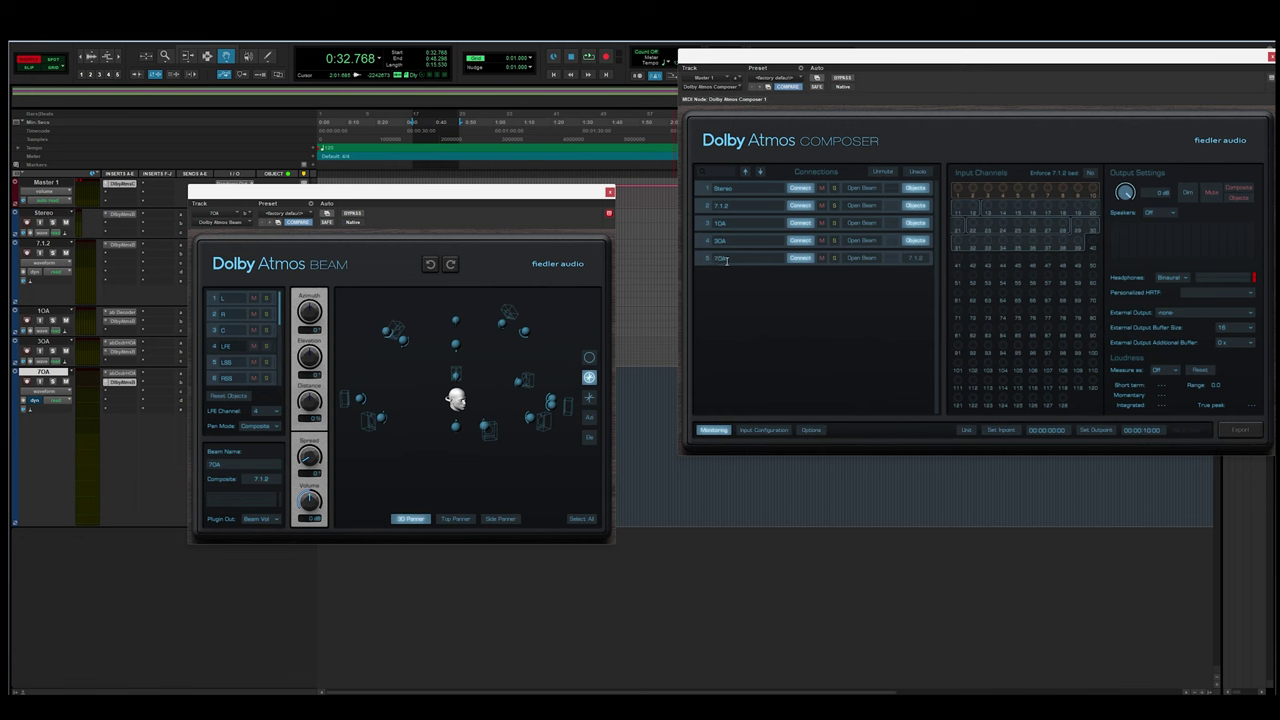
Step: Set the 7OA Beam's pan mode to Objects and vary the azimuth of all its objects during playback
left_click(273, 427)
left_click(268, 448)
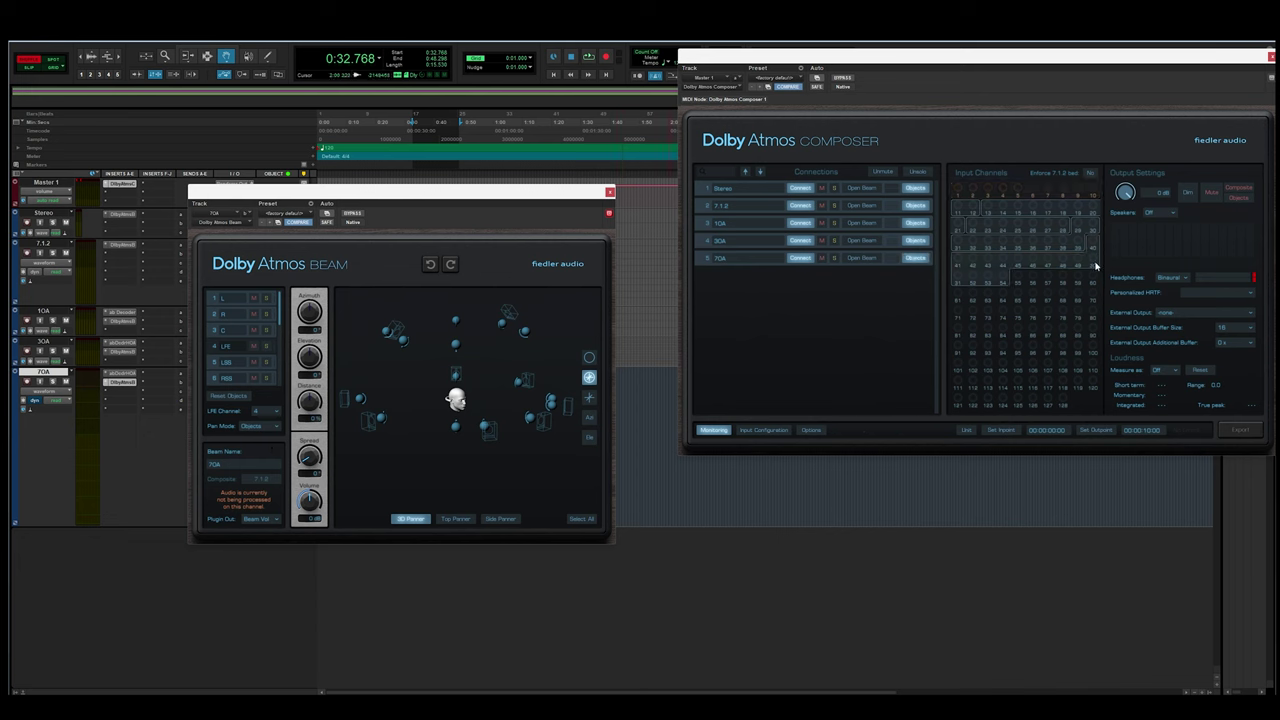
left_click_drag(557, 449, 299, 276)
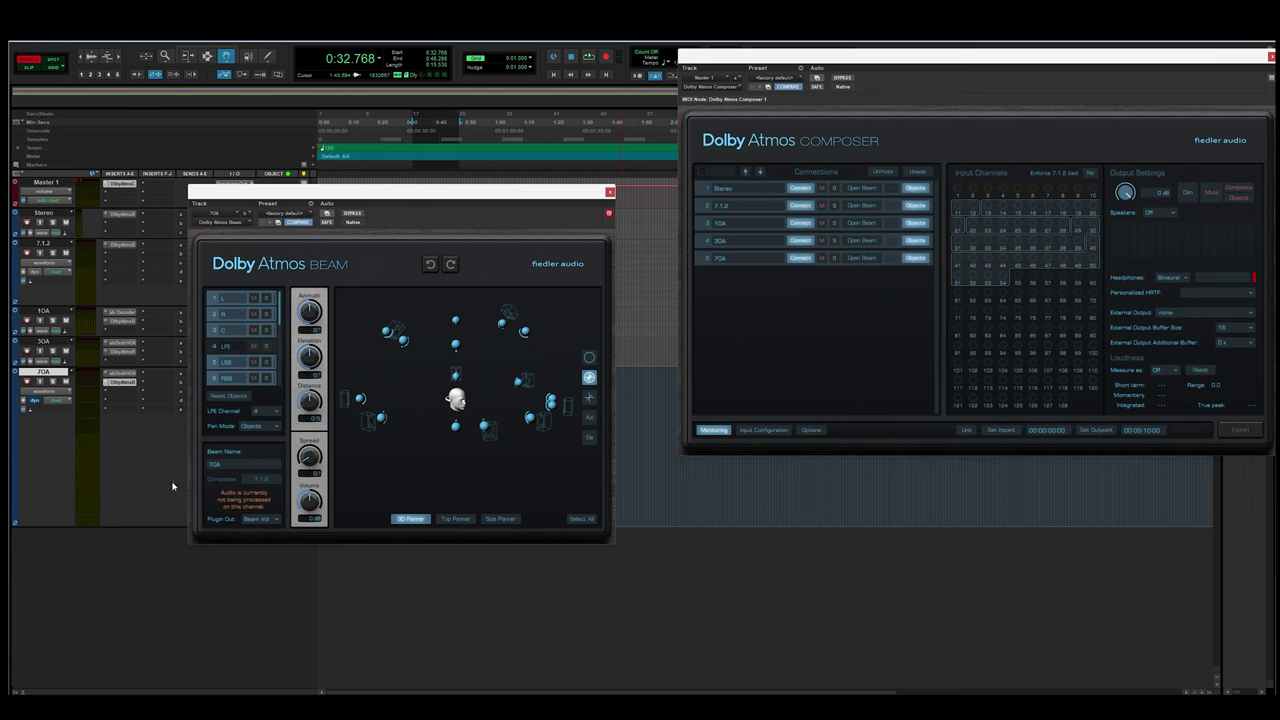
key("space")
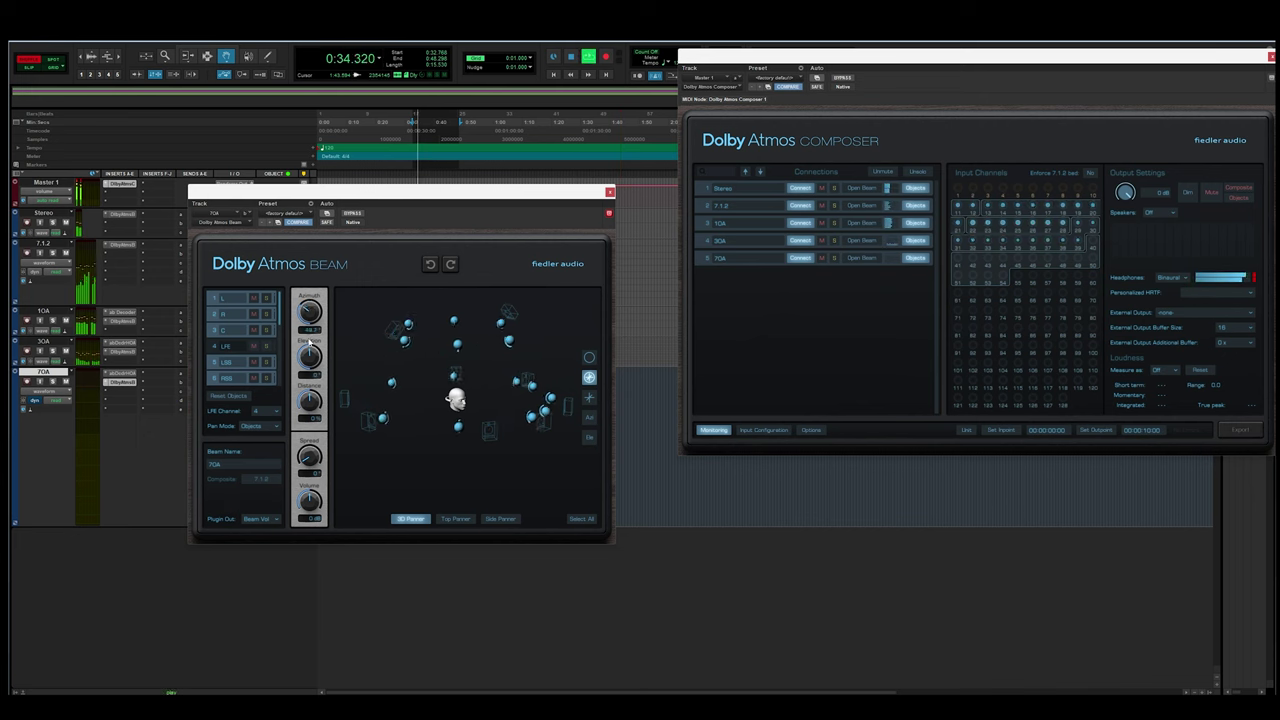
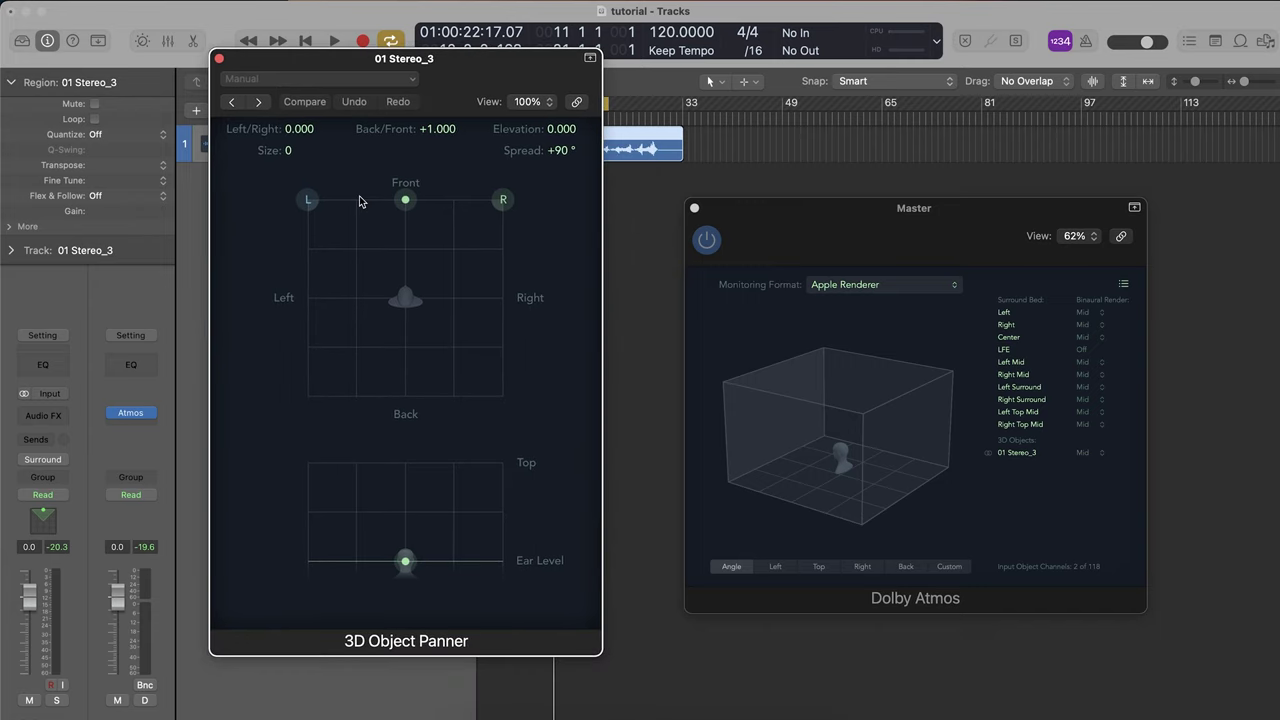
Step: In Logic Pro, move the 01 Stereo_3 track's object around in the 3D Object Panner, both horizontally and in elevation
left_click_drag(405, 203, 440, 204)
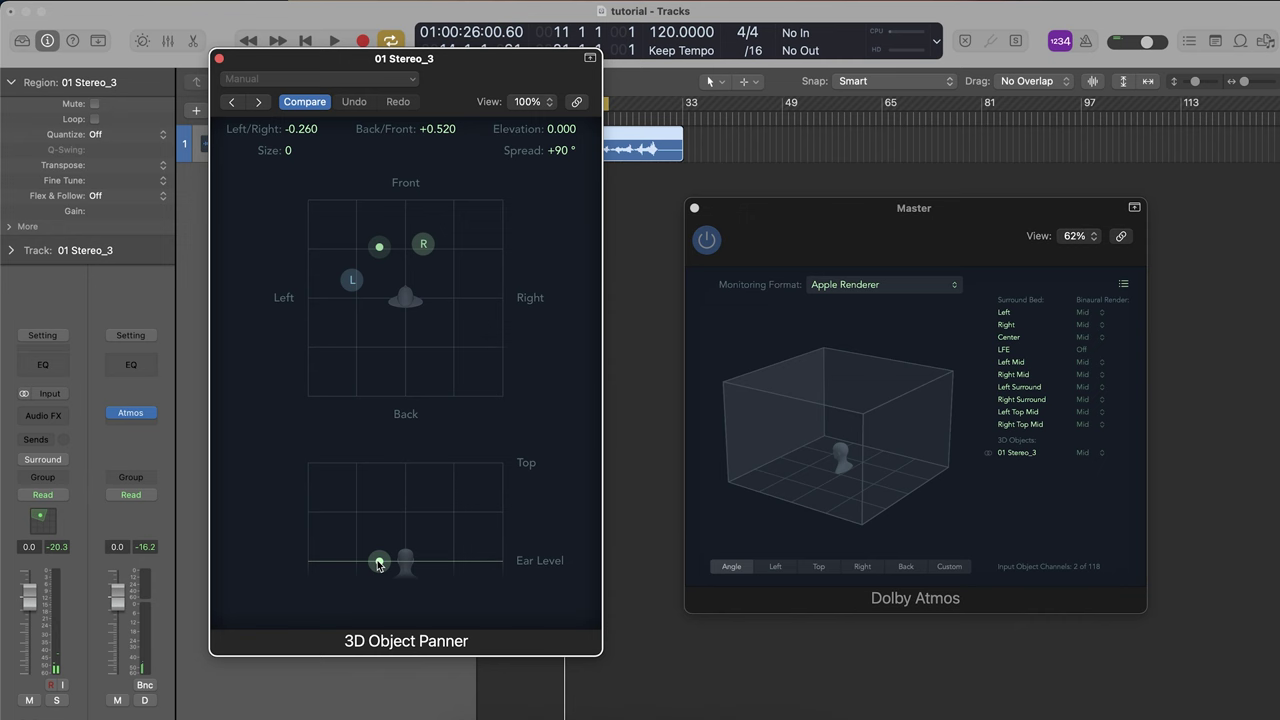
left_click_drag(379, 562, 456, 527)
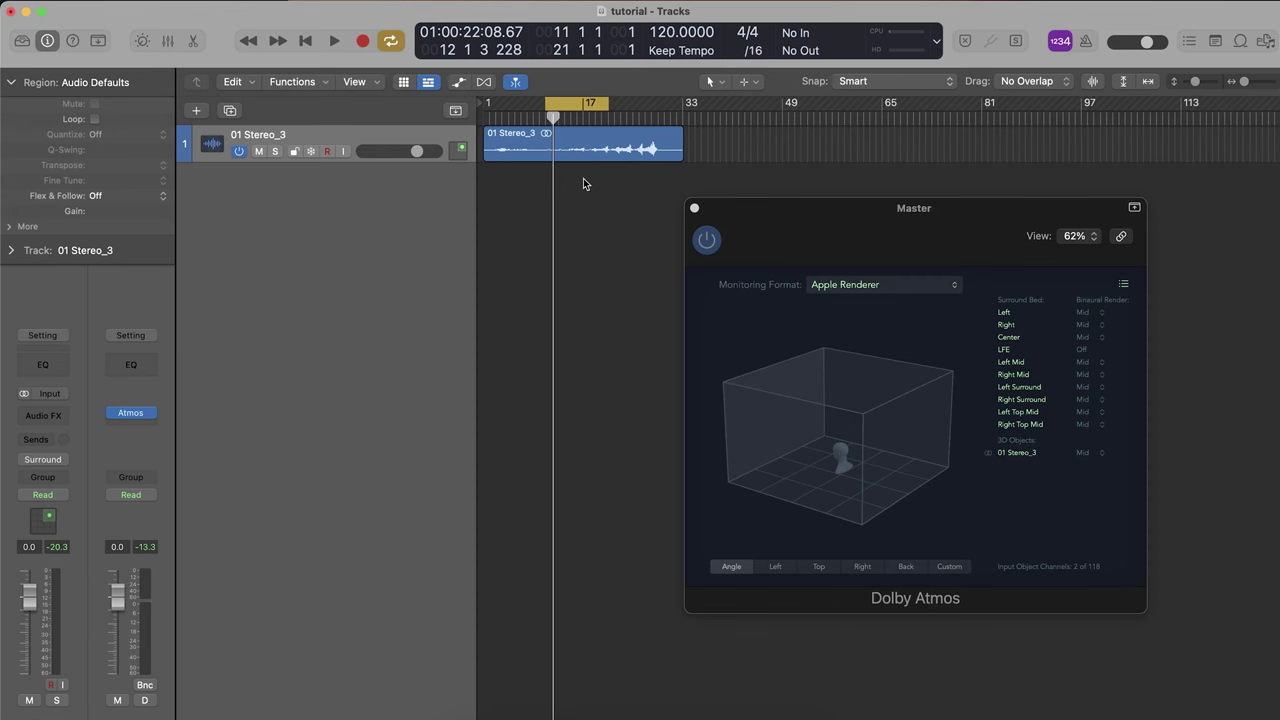
Step: Add a new audio track below 01 Stereo_3 and import 02 7.1.2.wav onto it
right_click(394, 197)
left_click(404, 209)
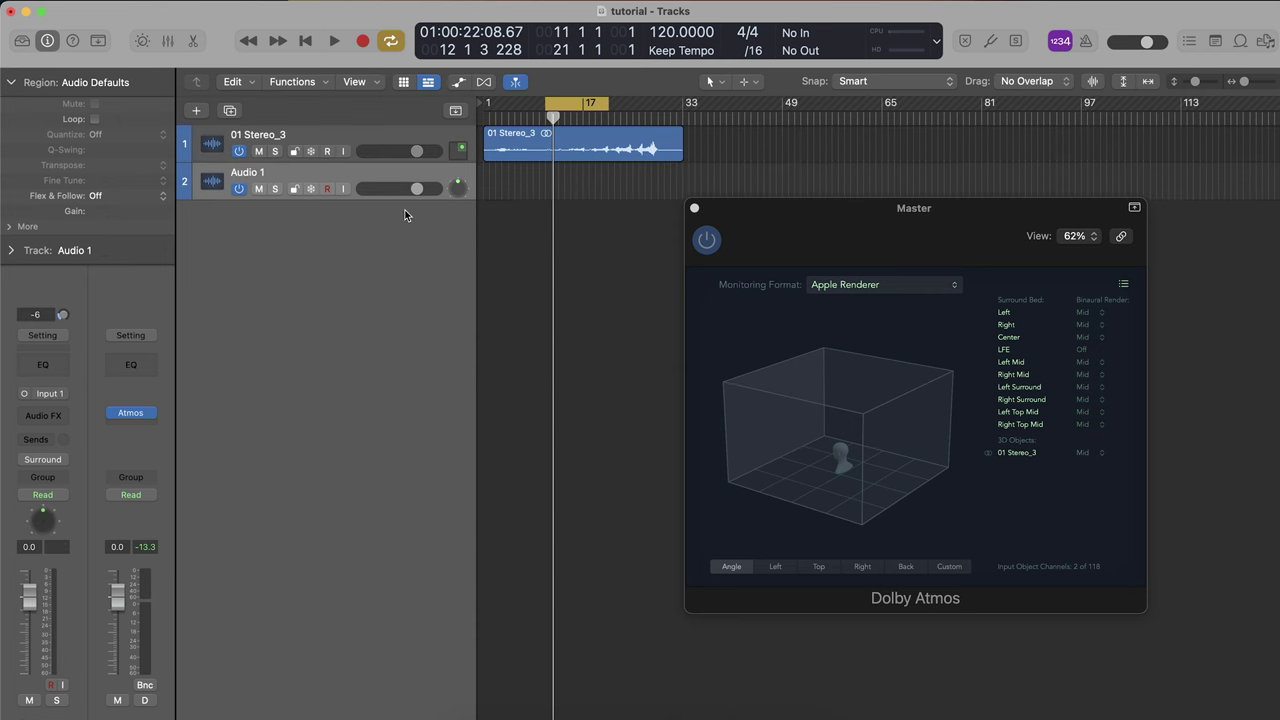
left_click(125, 4)
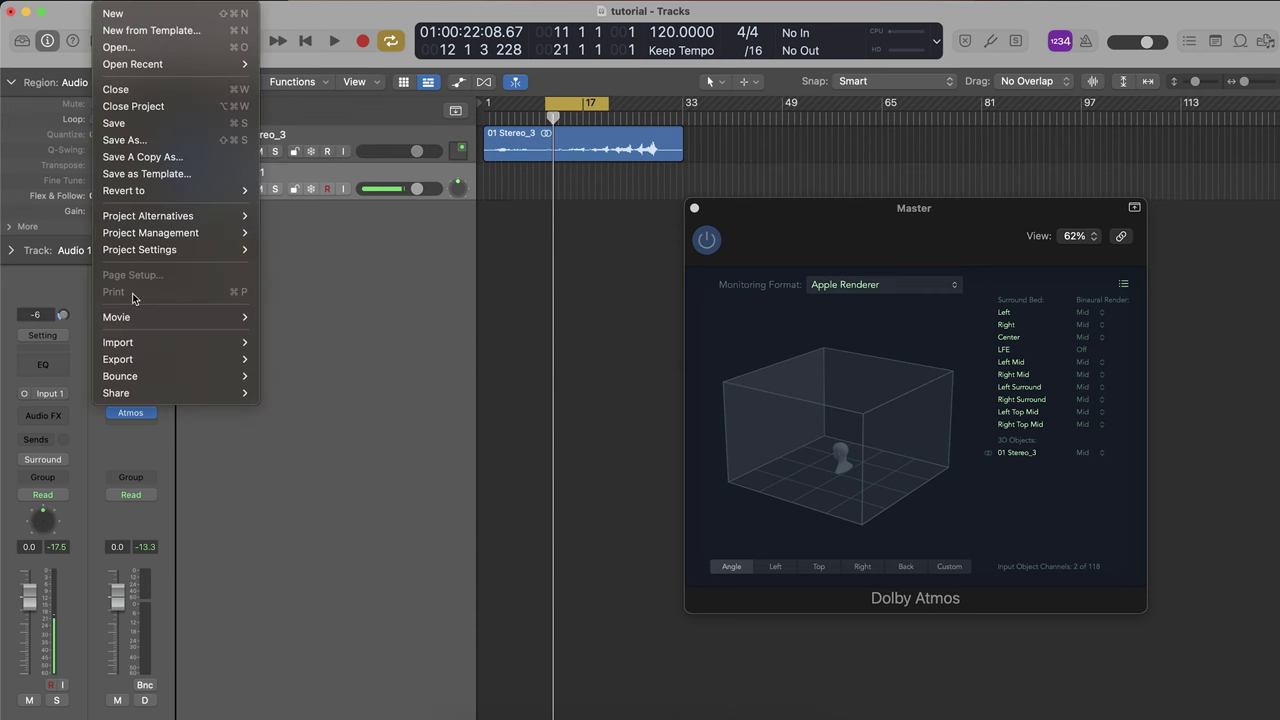
mouse_move(140, 343)
left_click(293, 376)
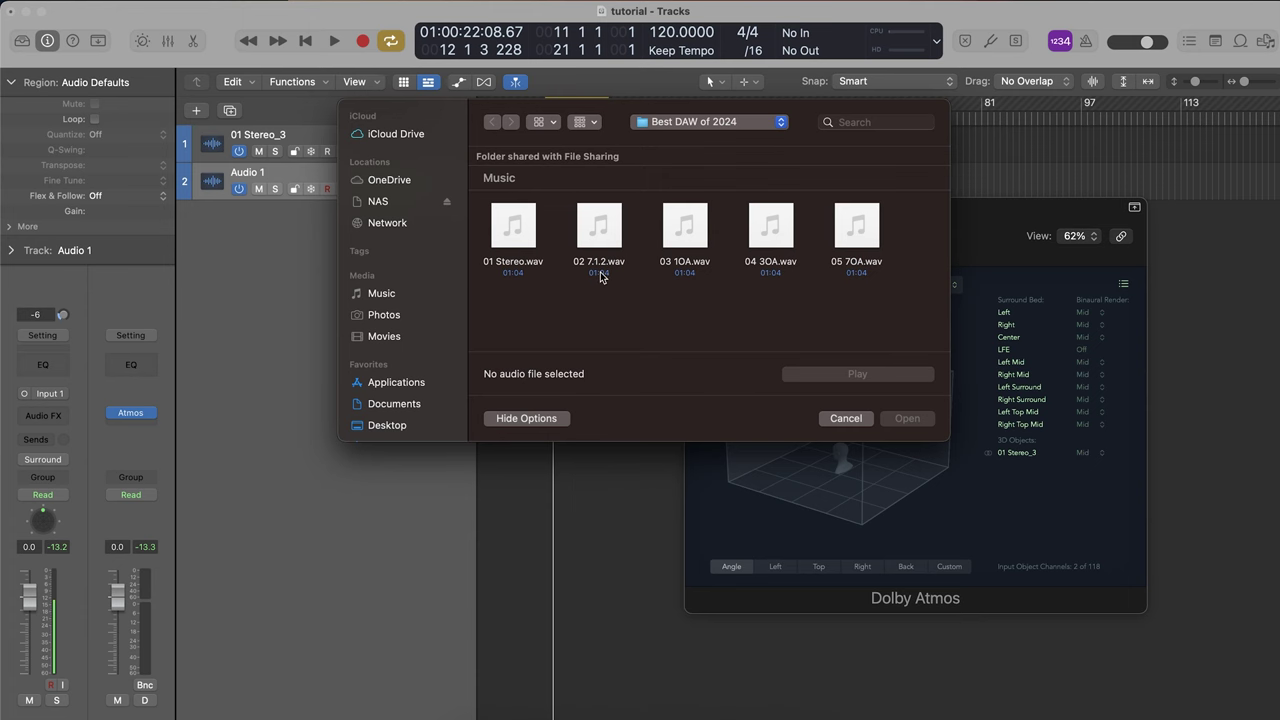
left_click(601, 277)
left_click(900, 418)
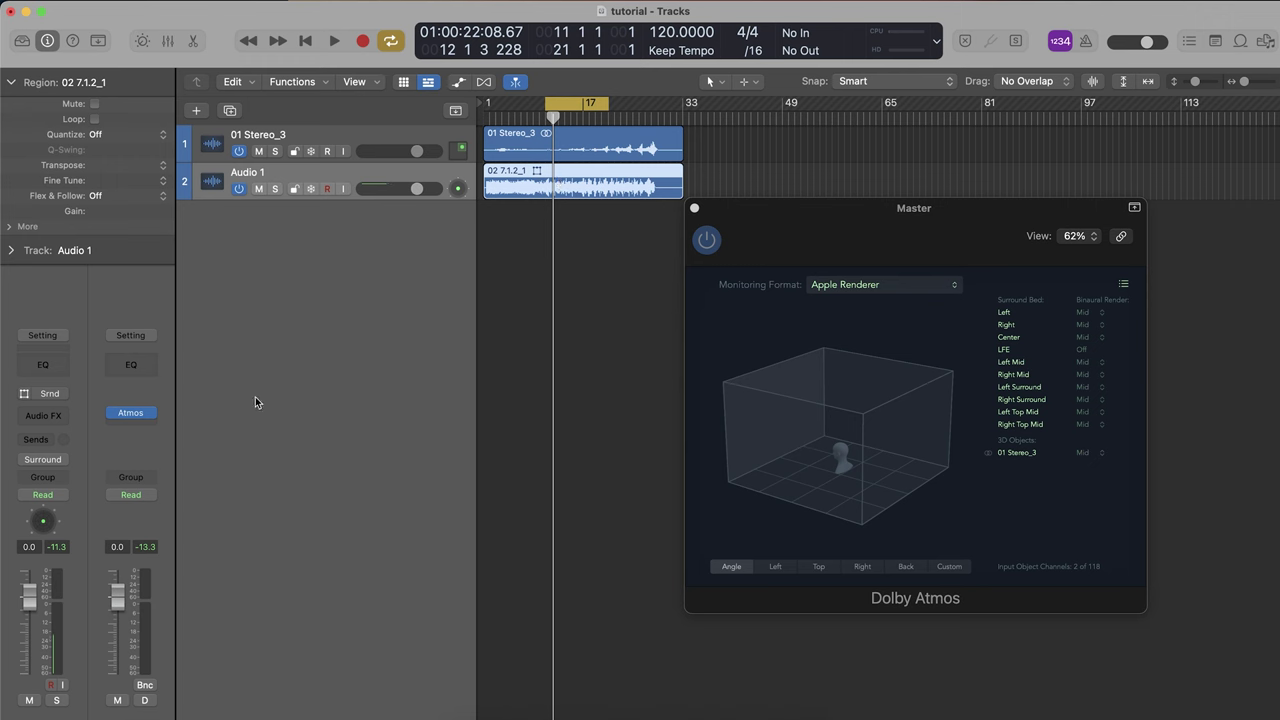
Step: Lower the Audio 1 track's volume to -22.0 dB during playback and check its output and panner options
key("space")
key("space")
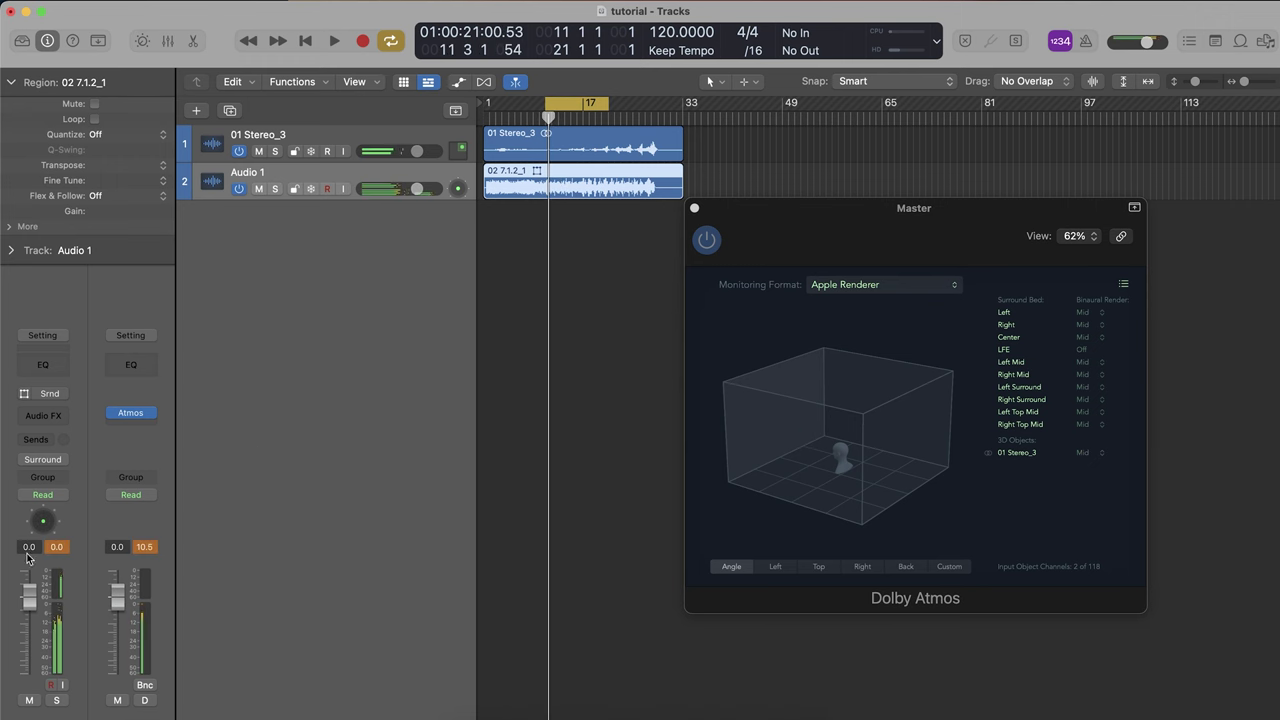
key("space")
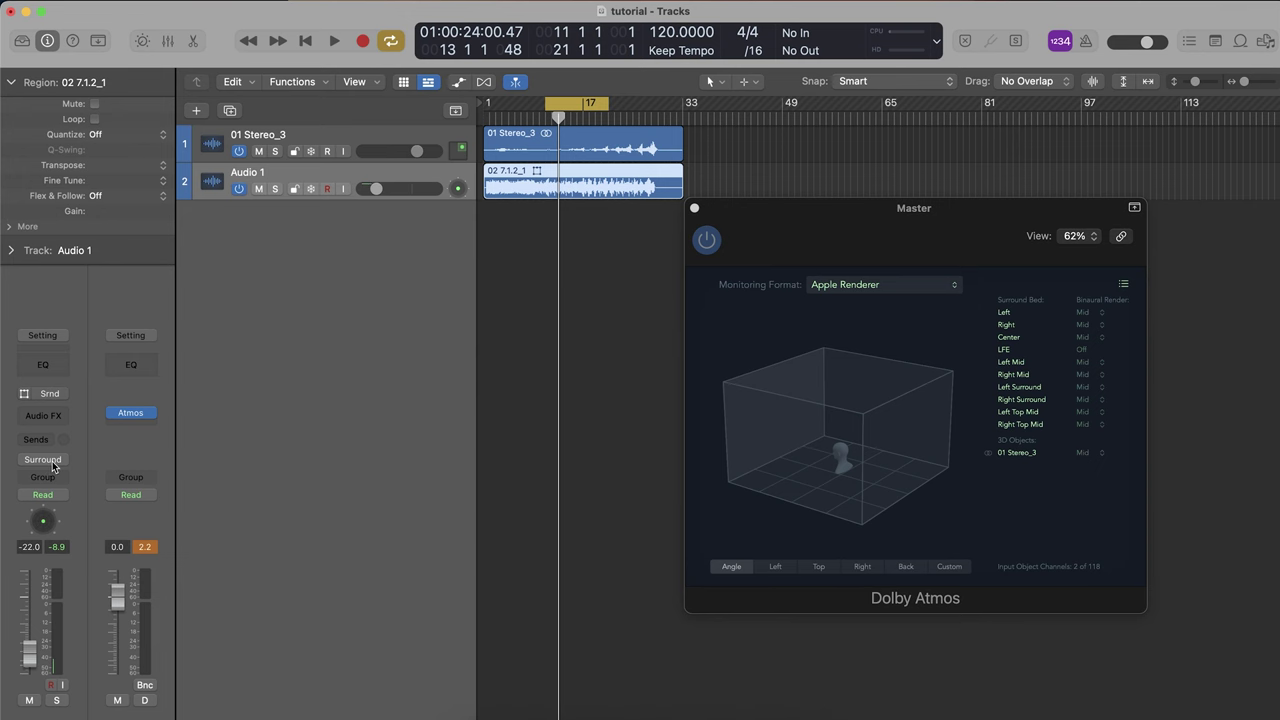
left_click(43, 460)
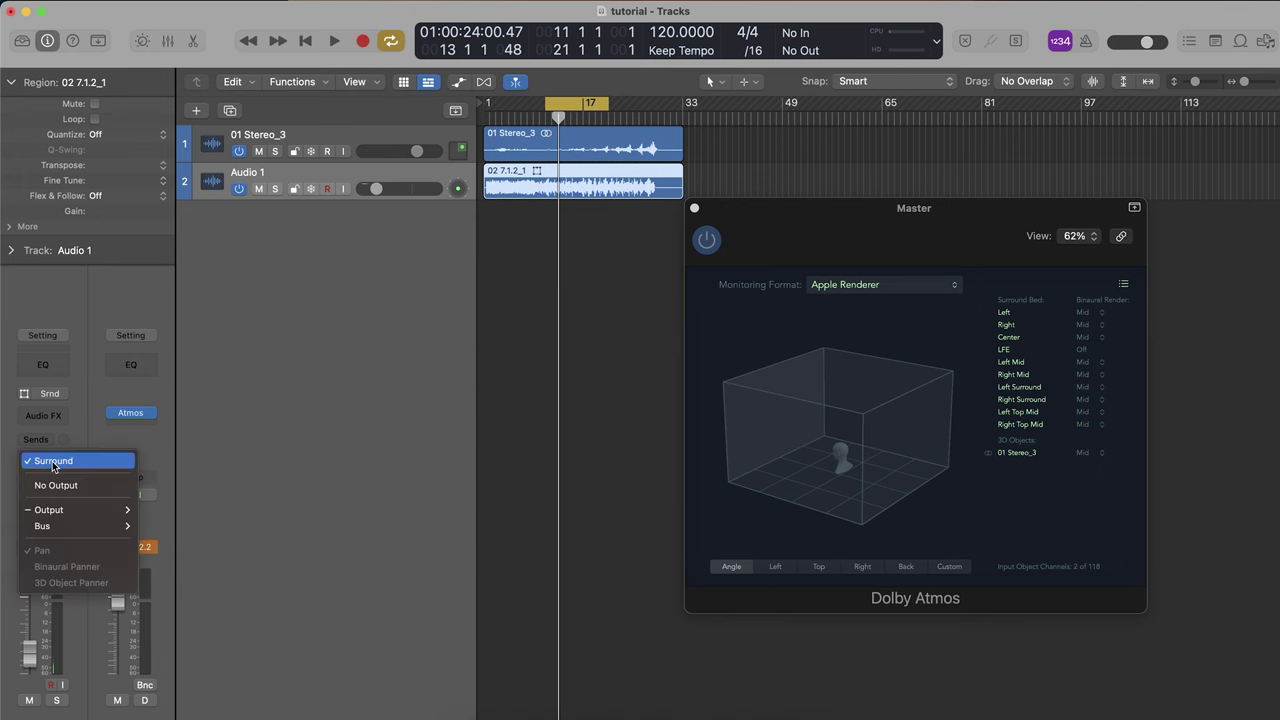
left_click(210, 454)
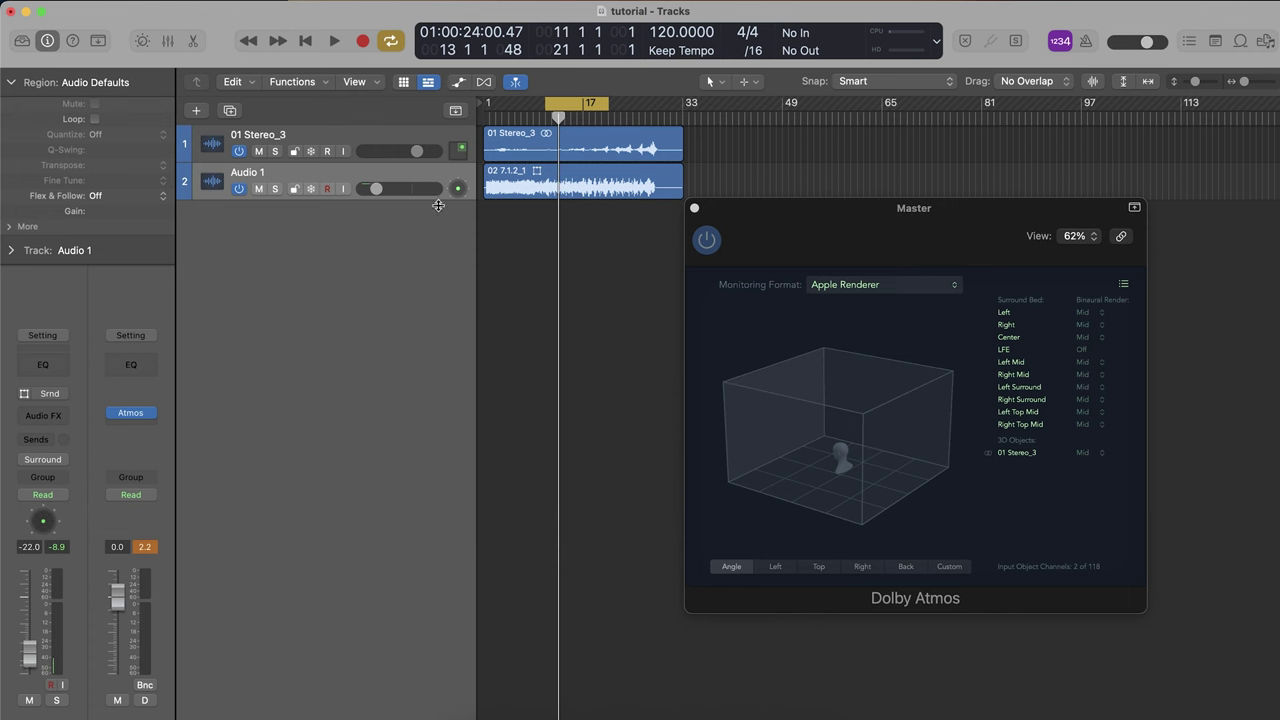
Step: Import 03 1OA.wav onto a new third audio track and align its region with the start of the other regions
right_click(394, 236)
left_click(403, 246)
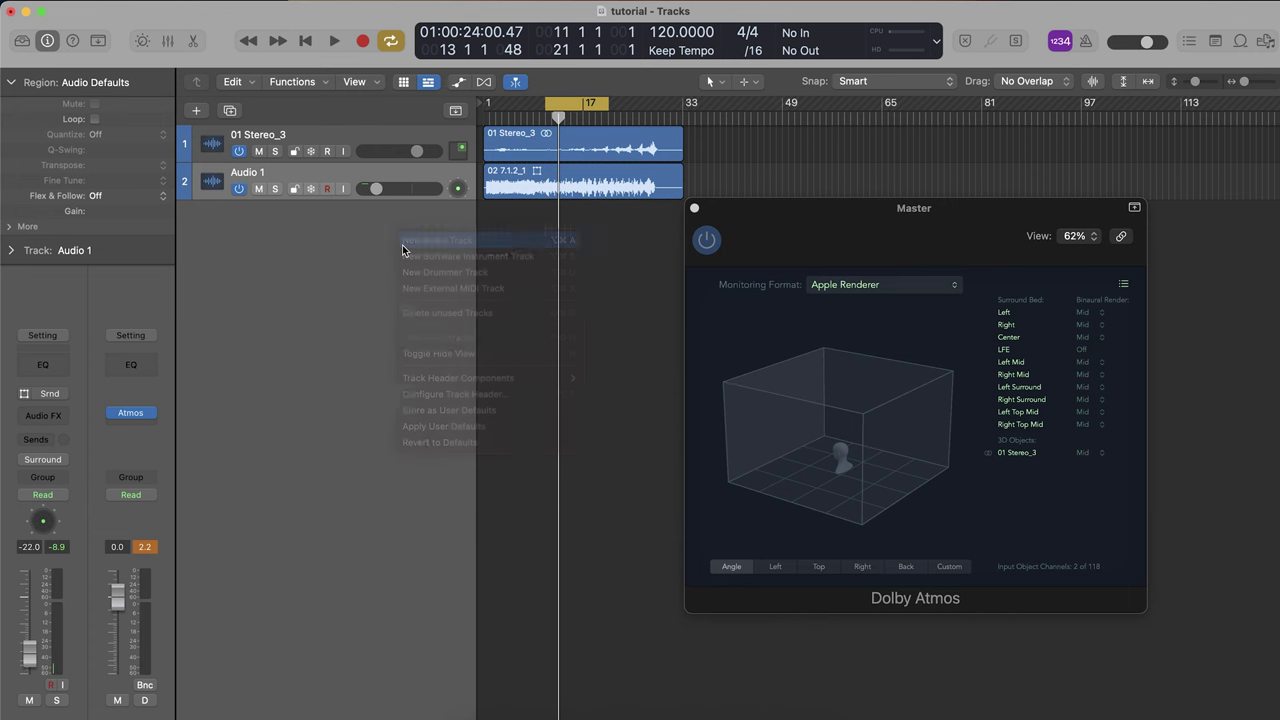
left_click(113, 6)
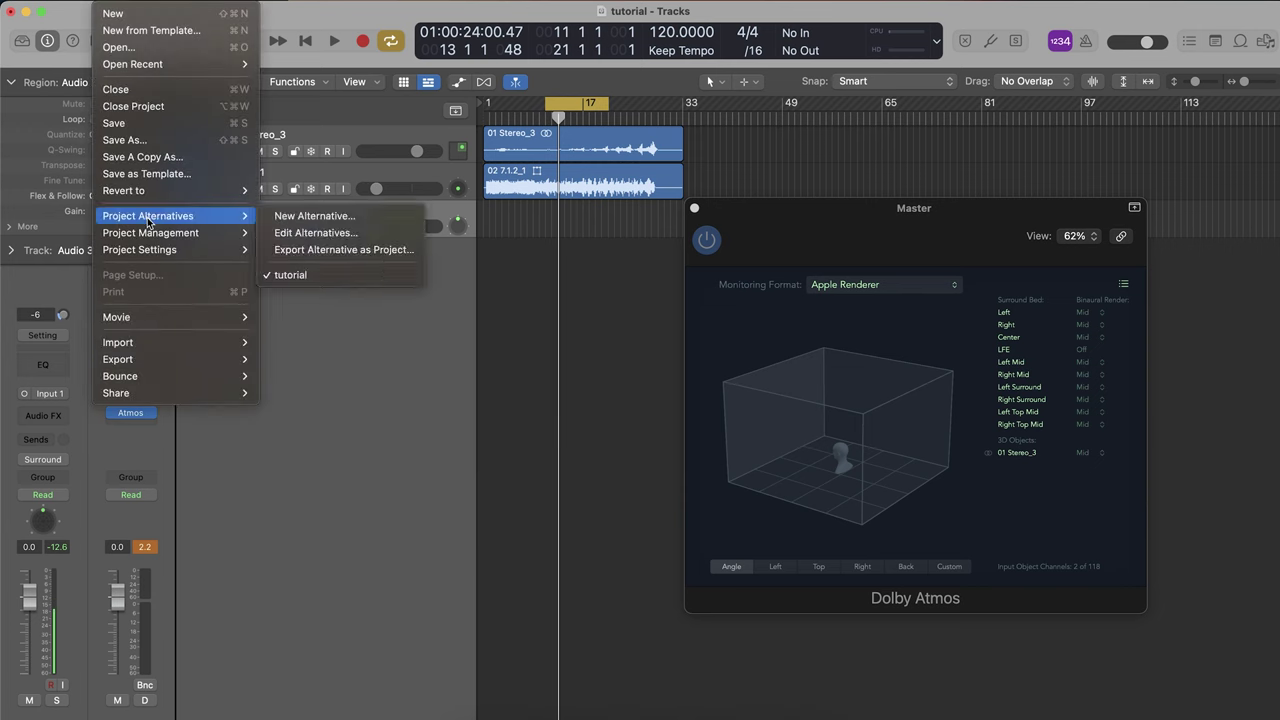
mouse_move(148, 345)
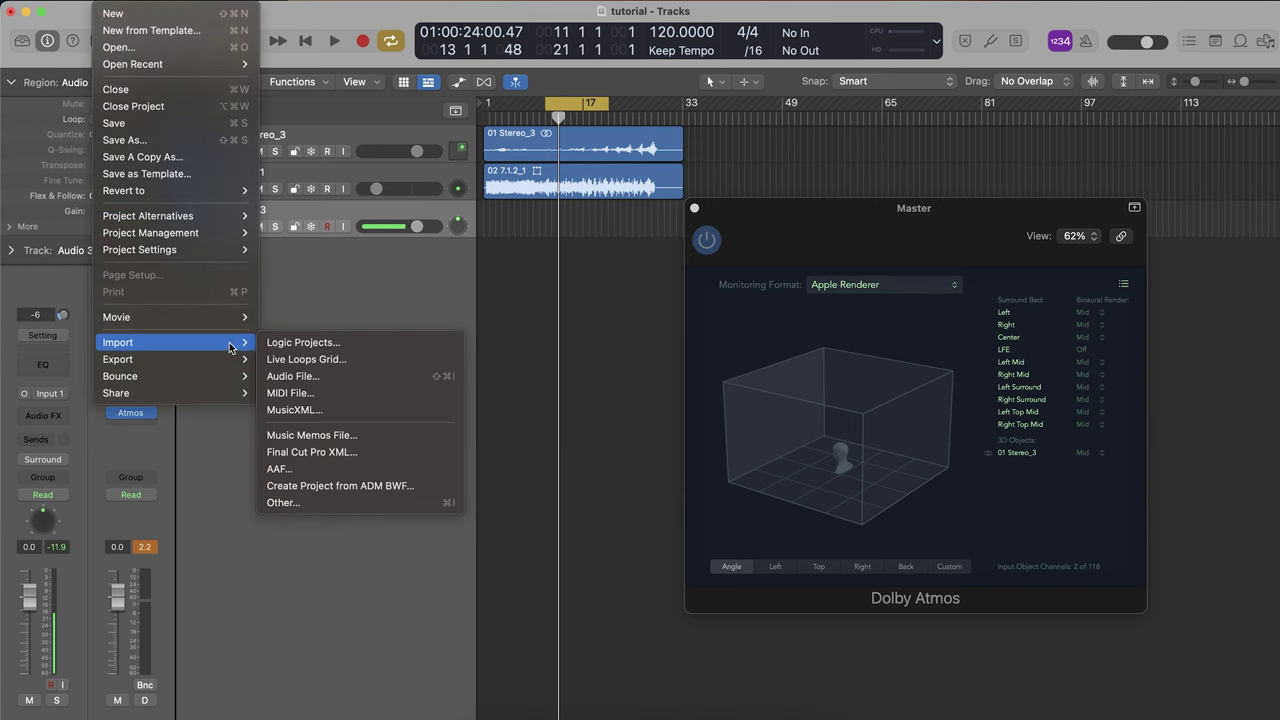
left_click(296, 376)
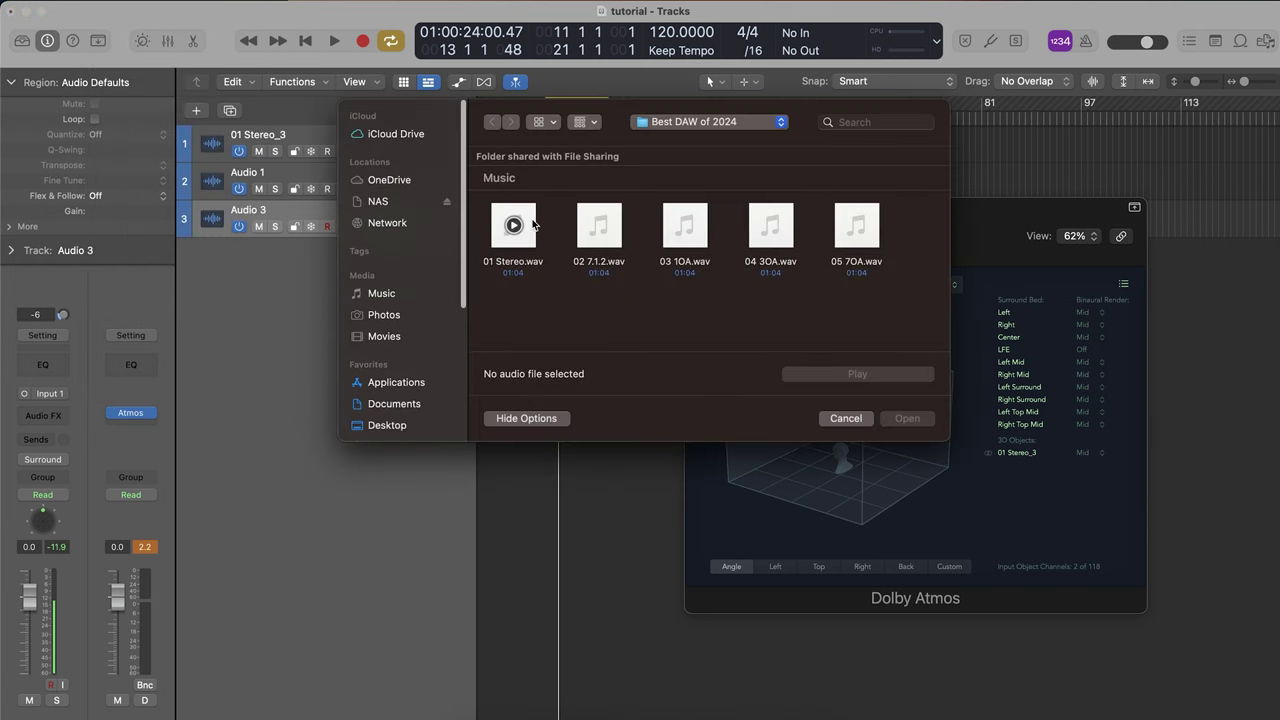
left_click(667, 264)
left_click(905, 419)
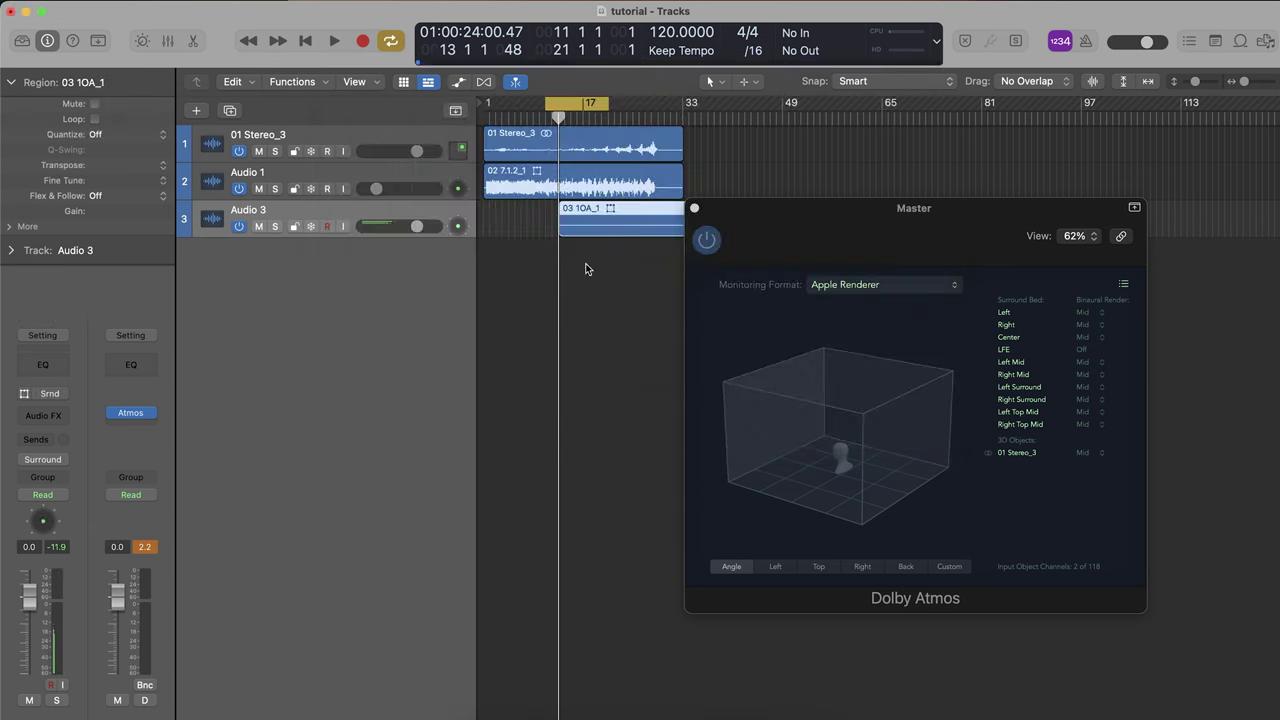
left_click_drag(629, 207, 556, 207)
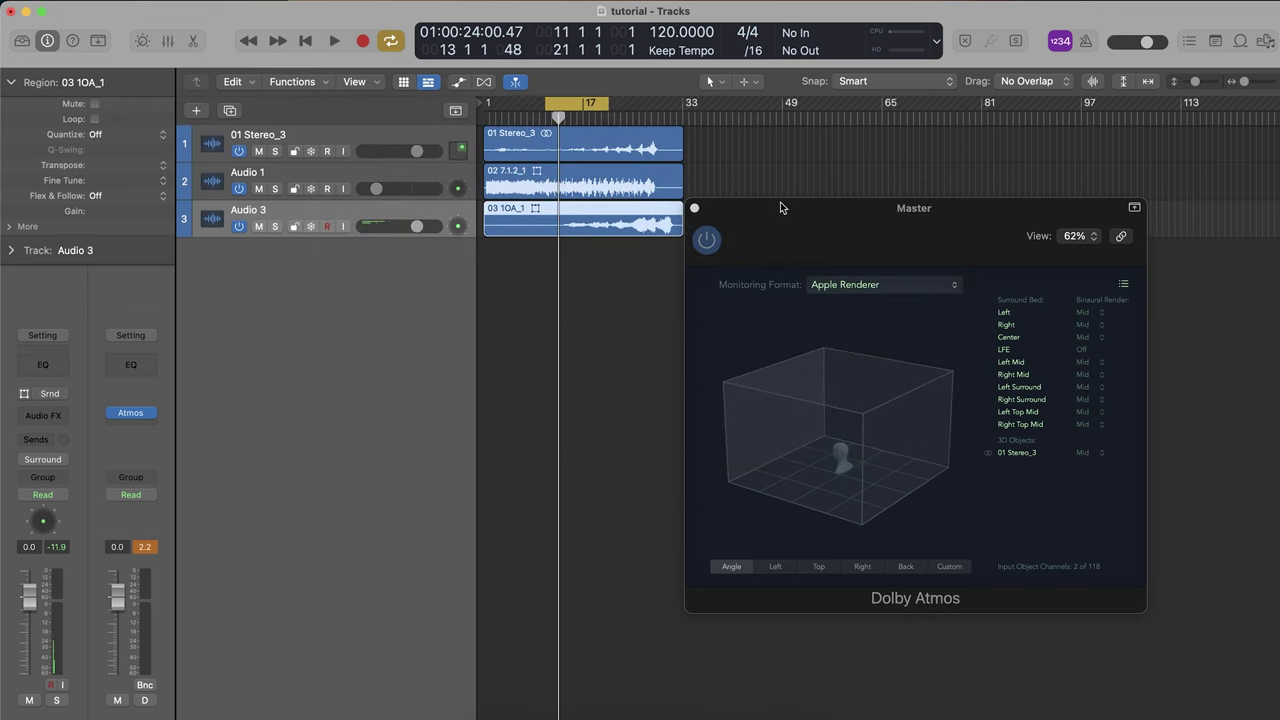
Step: Insert the ab Decoder HOA plug-in on the Audio 3 track, arranging the plug-in windows so it is fully visible
left_click_drag(782, 207, 848, 207)
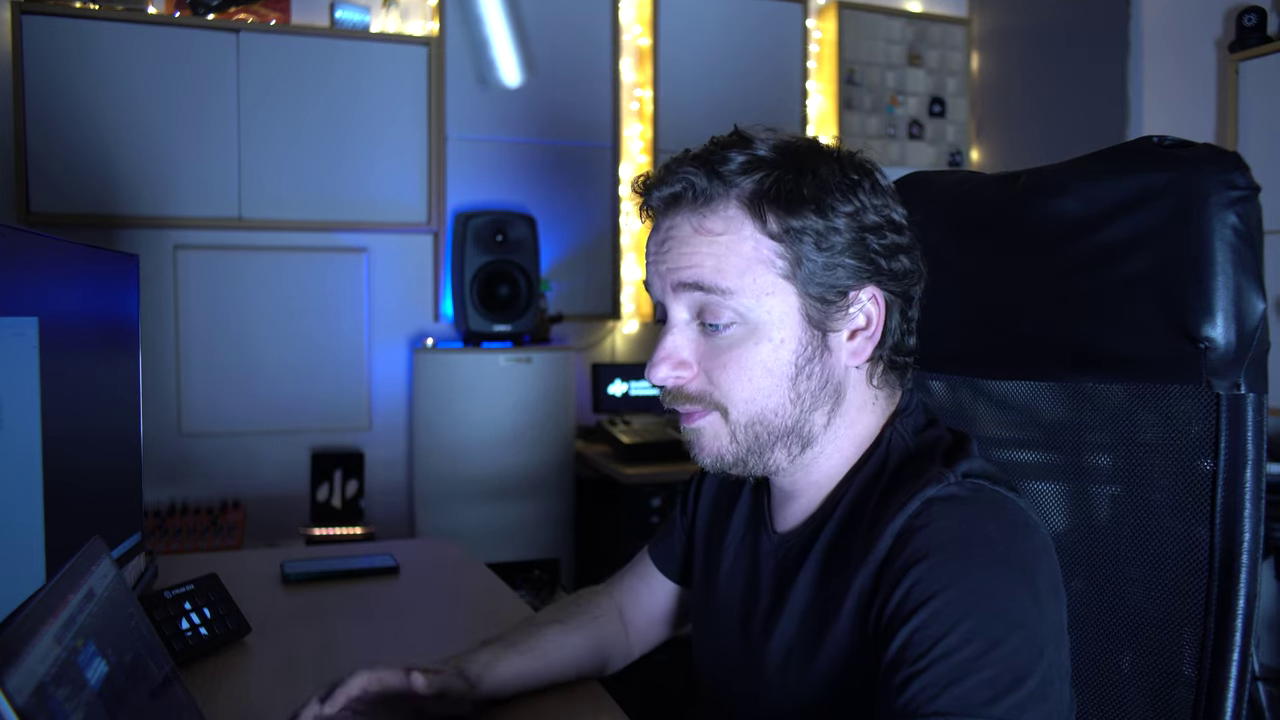
left_click(45, 412)
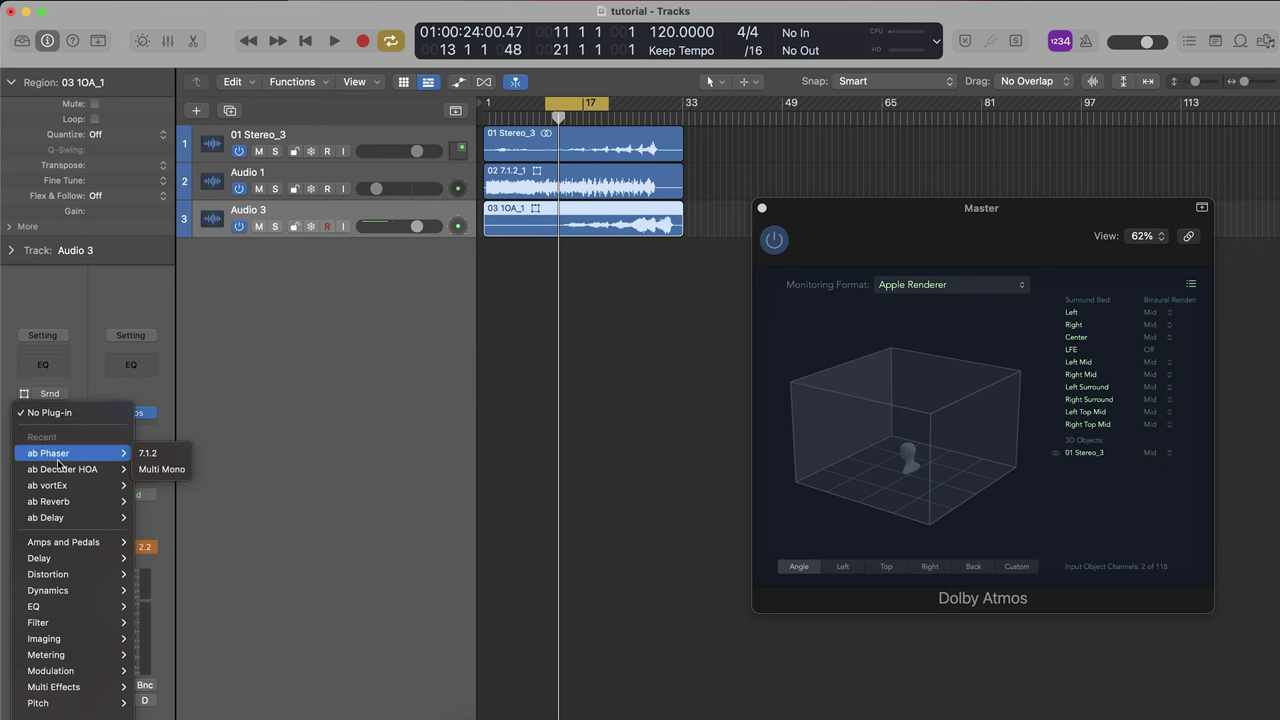
left_click(60, 468)
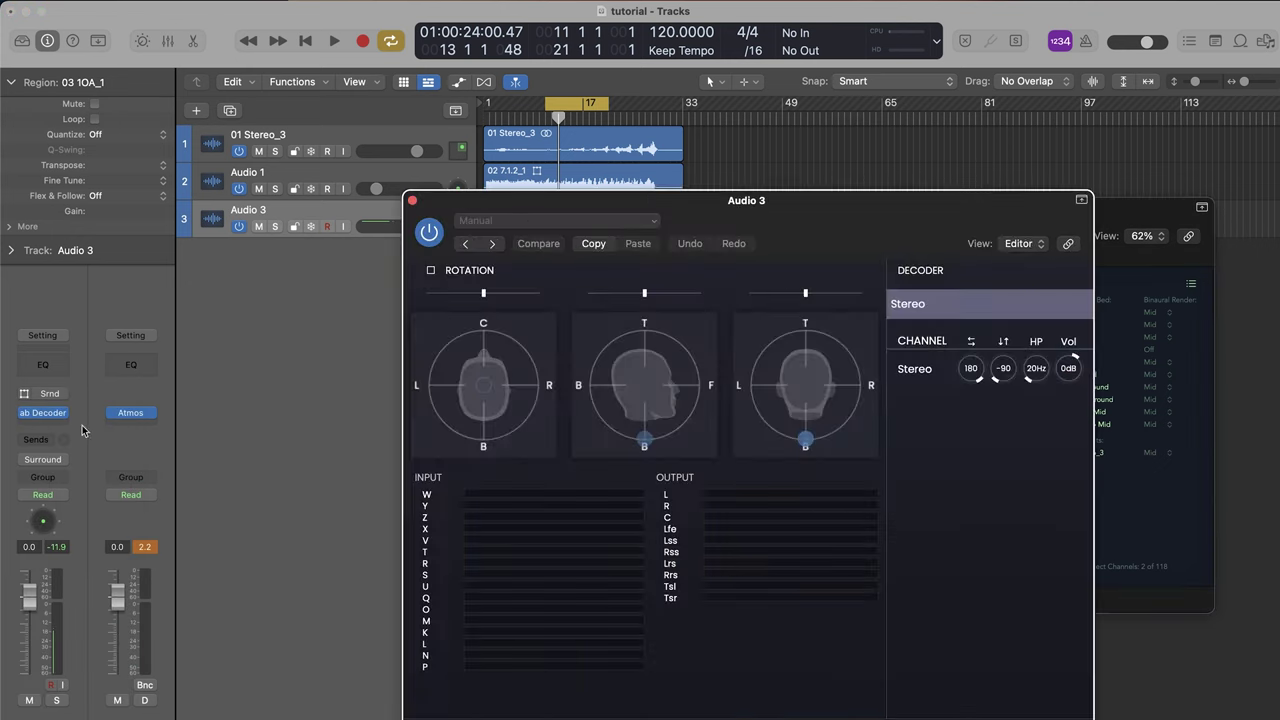
left_click_drag(486, 205, 656, 137)
Step: Set the ab Decoder HOA on the Audio 3 track to Surround 7.1.2, audition the playback and close its window
key("space")
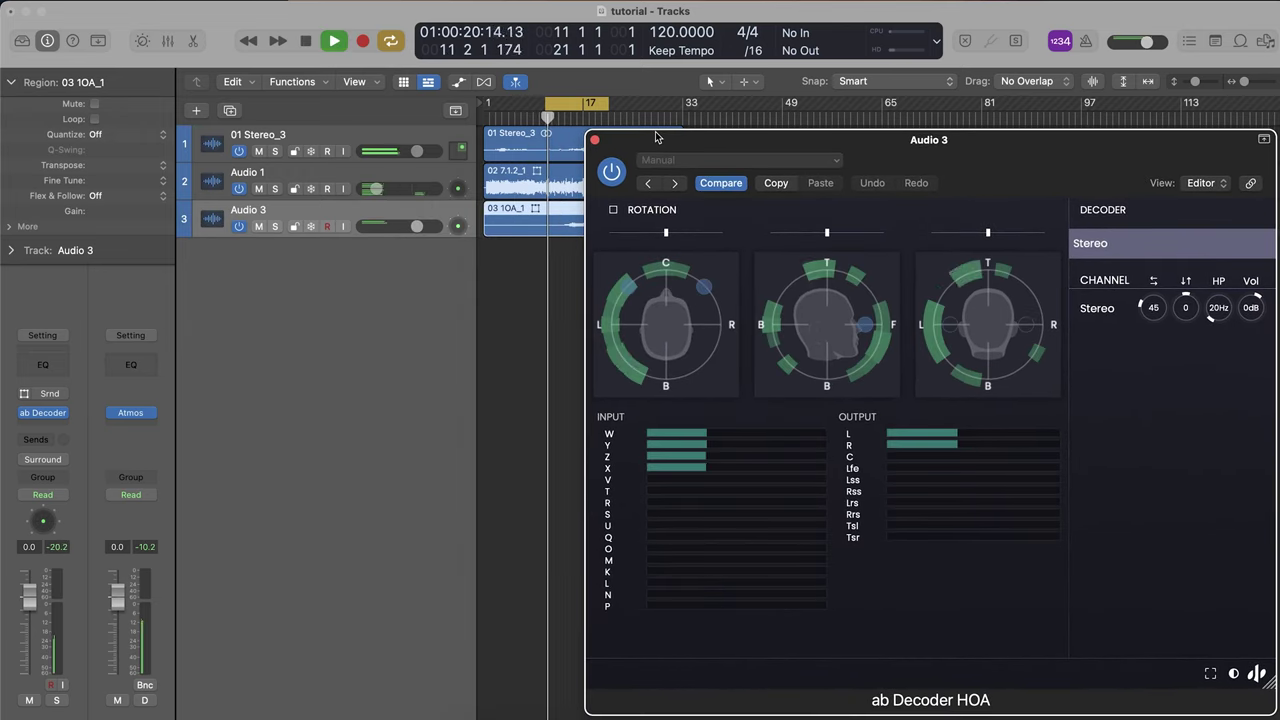
key("space")
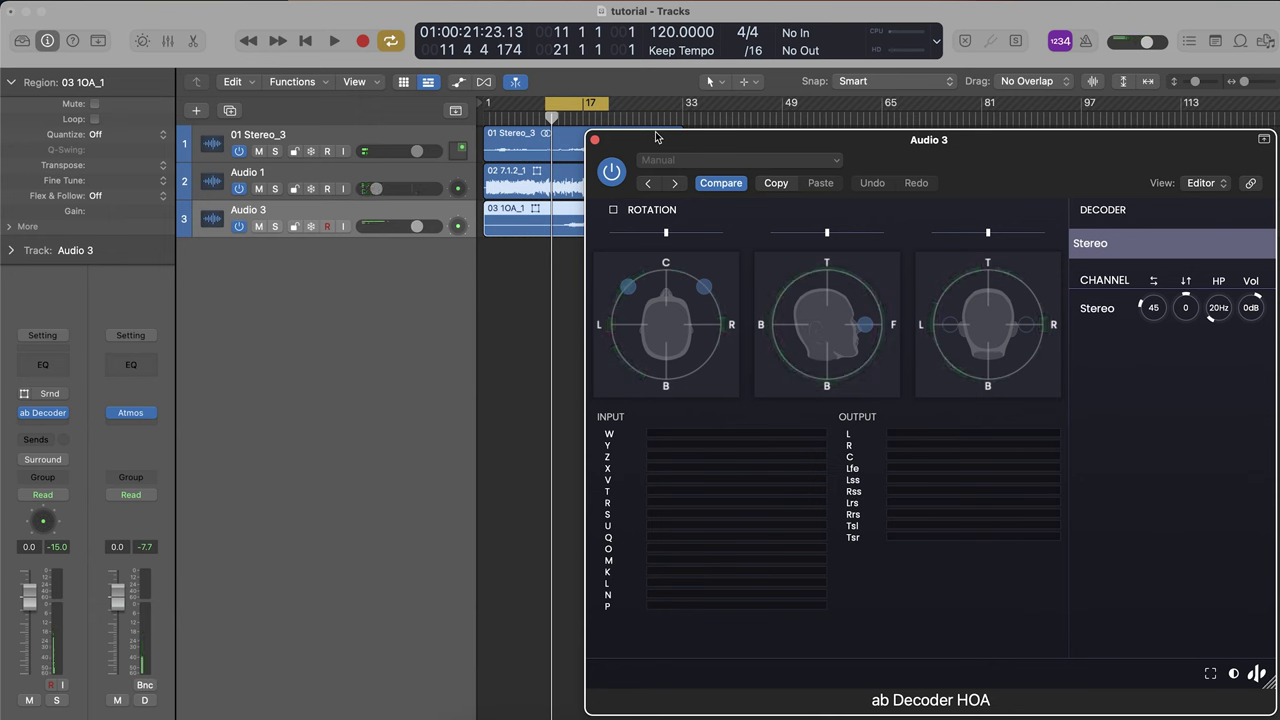
left_click(1167, 243)
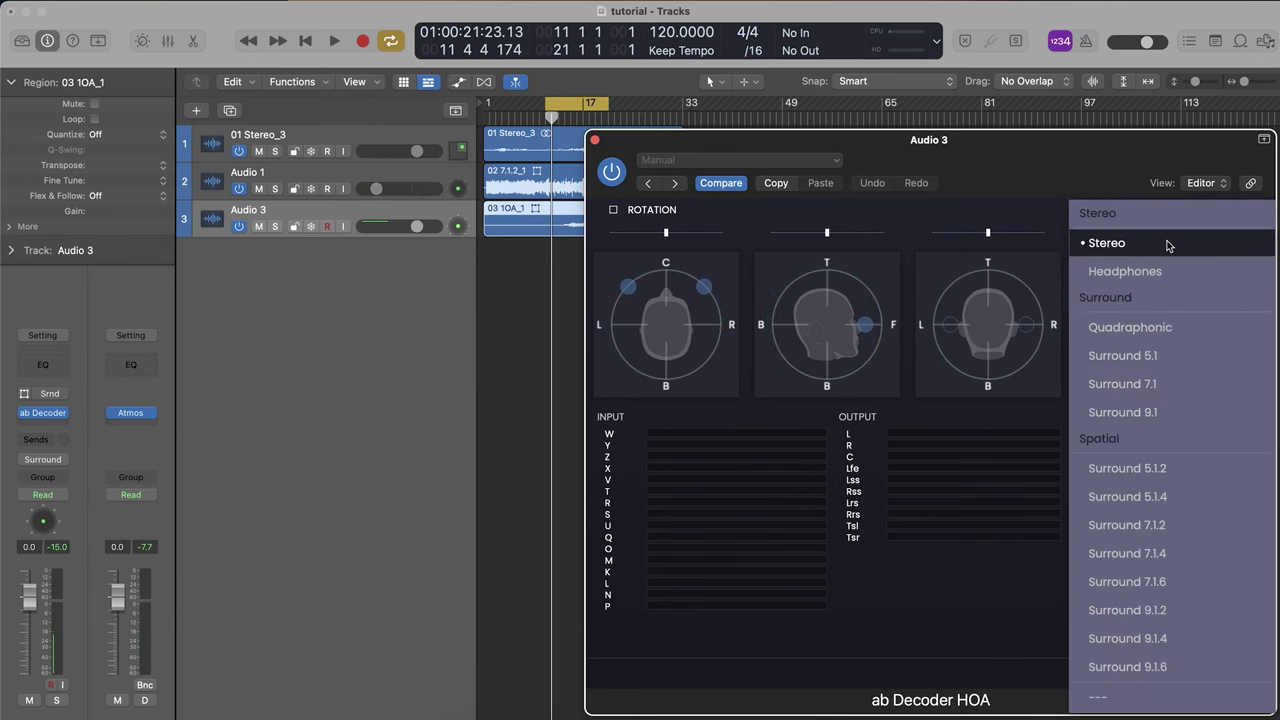
left_click(1136, 530)
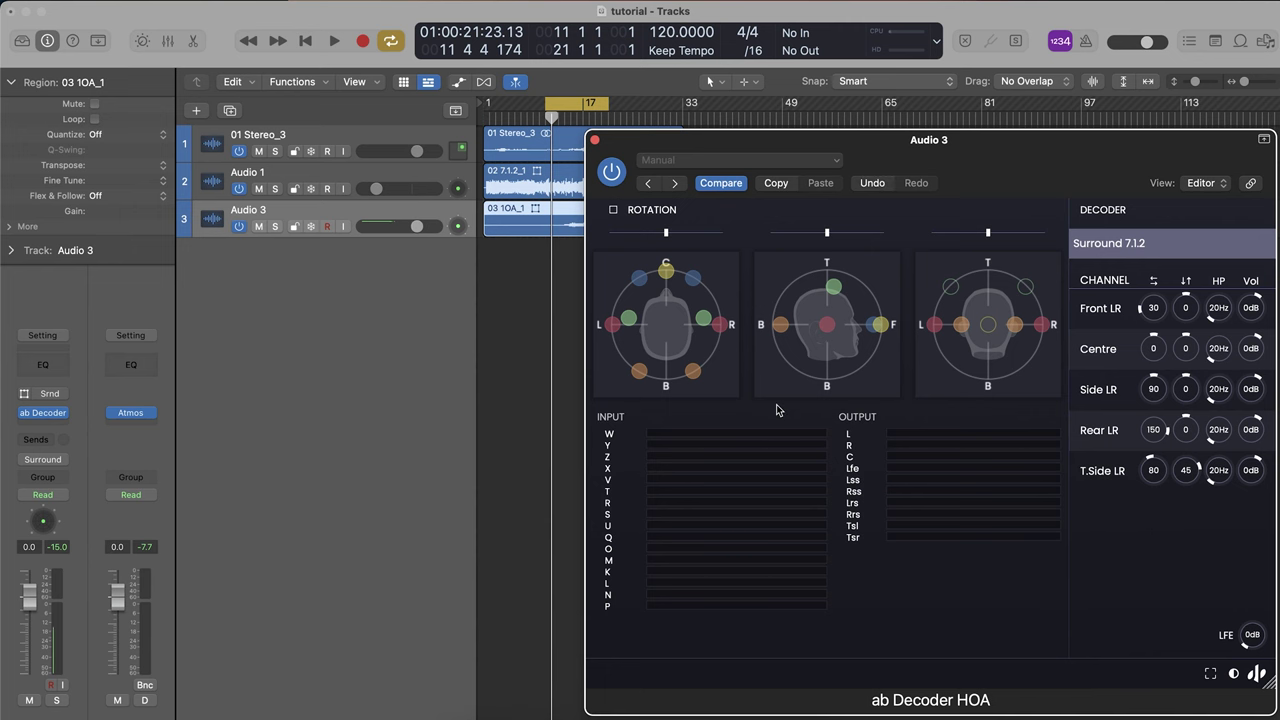
key("space")
left_click_drag(697, 146, 466, 145)
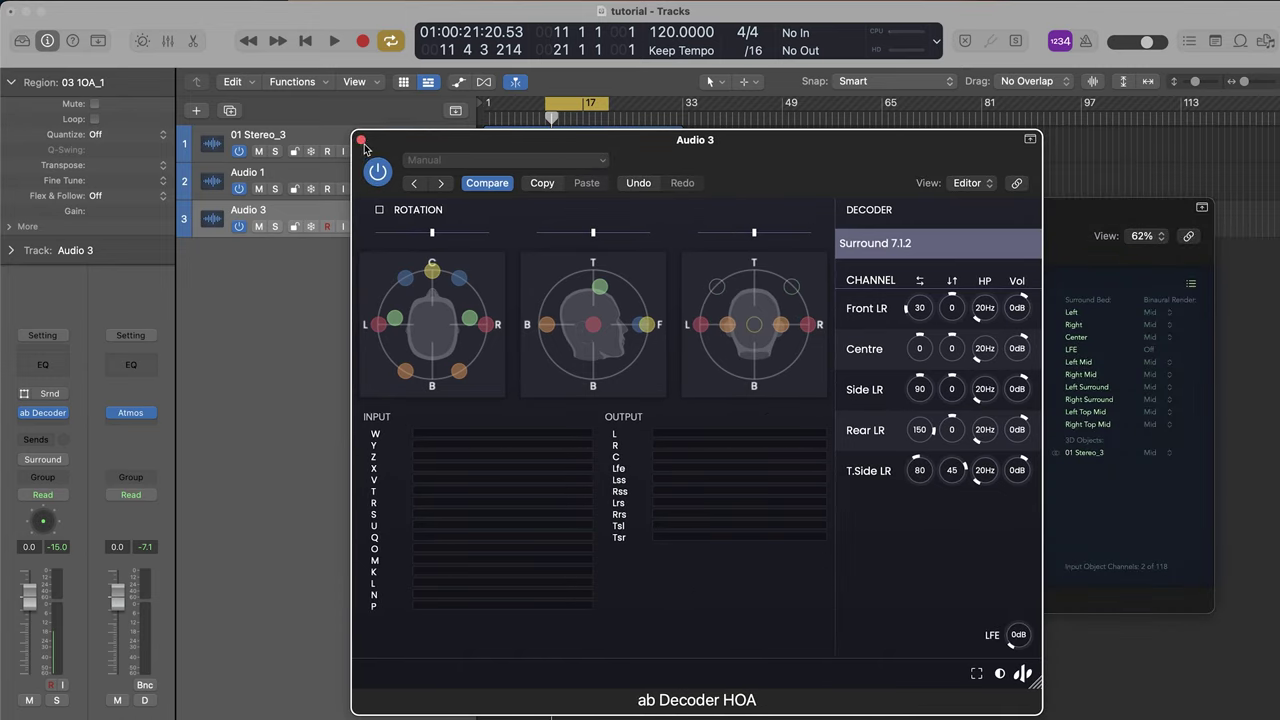
left_click(361, 141)
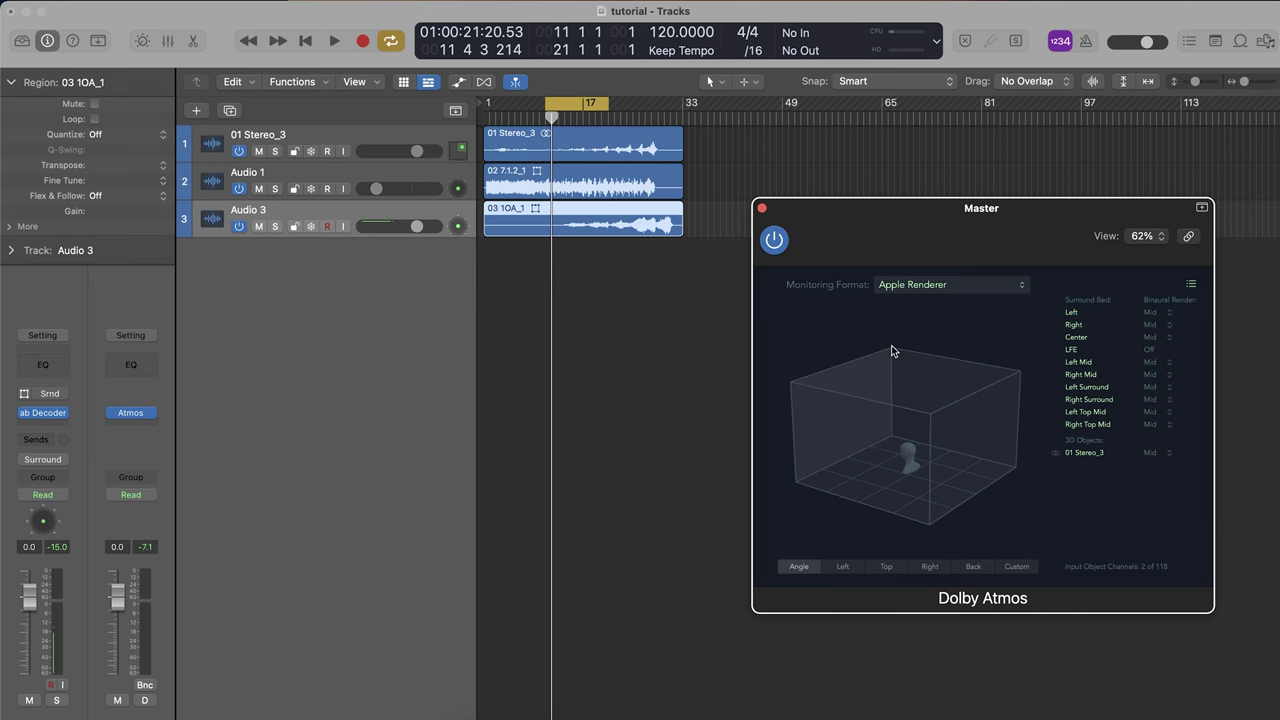
key("space")
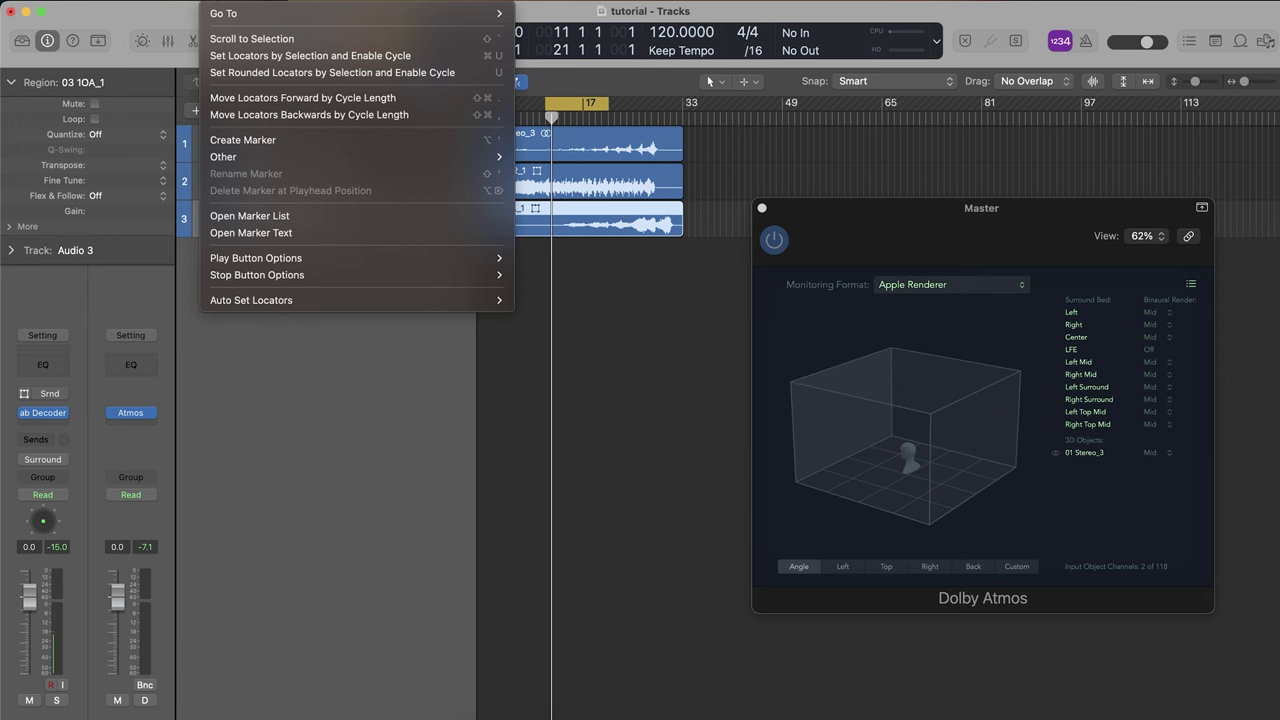
Step: Set Spatial Audio to Off in the project's audio settings and close the settings window
key("Left")
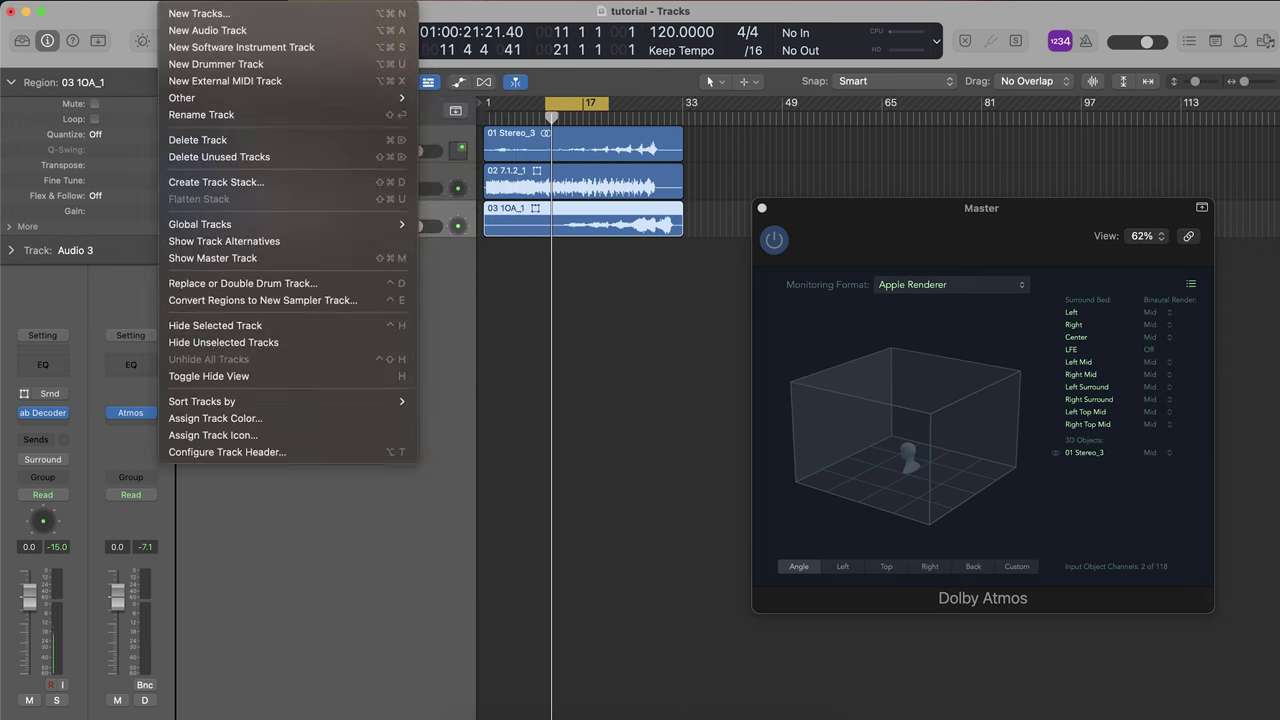
key("Left")
mouse_move(322, 8)
left_click(377, 274)
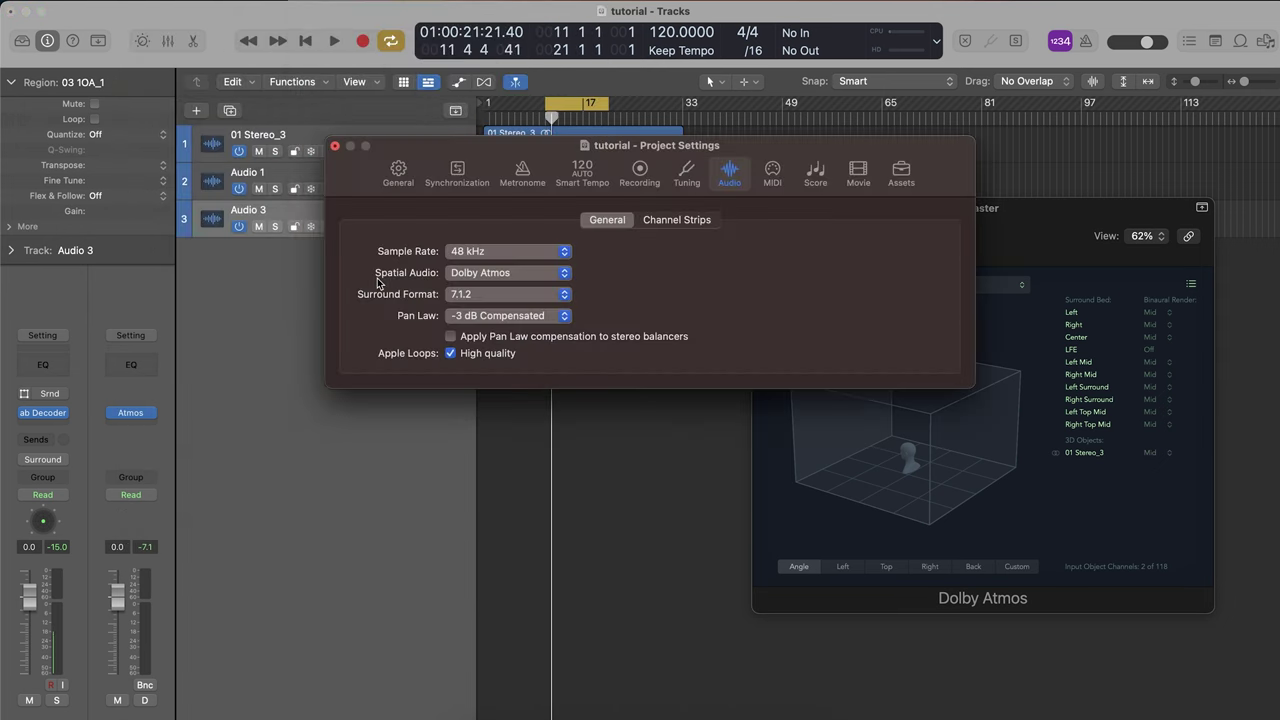
left_click(473, 274)
left_click(467, 259)
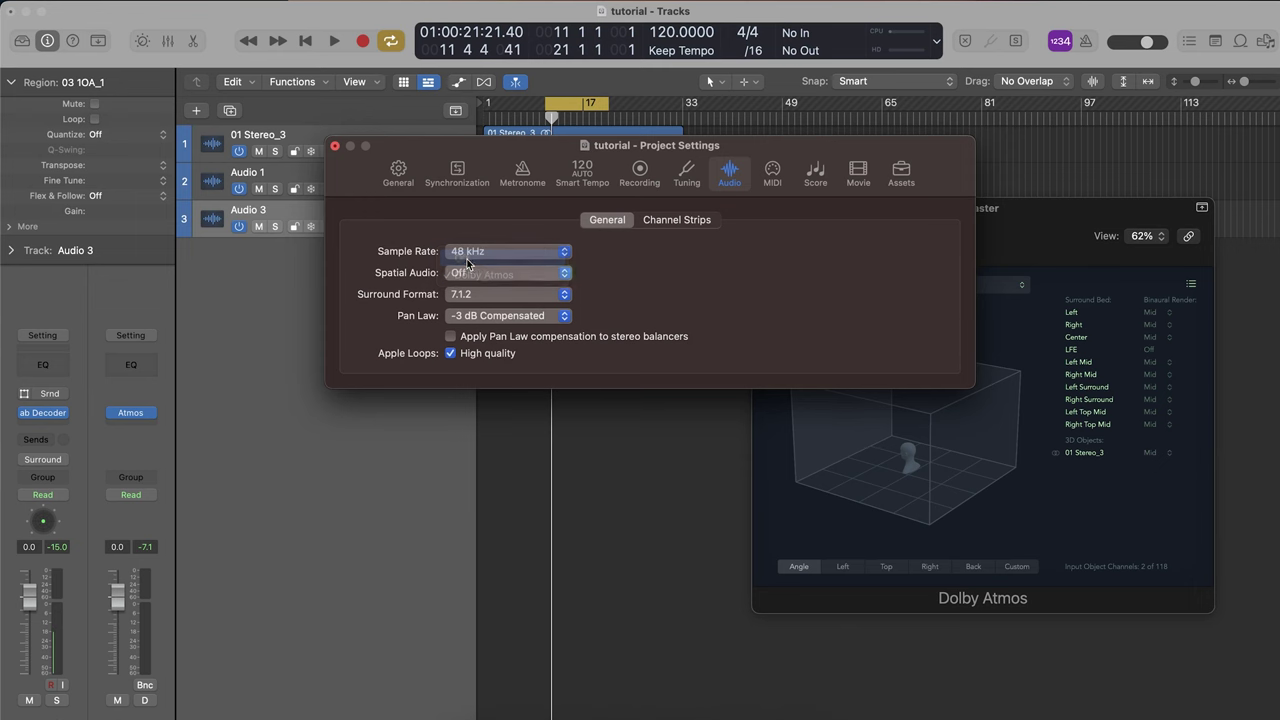
left_click(337, 149)
Step: Replace the Dolby Atmos plug-in on the master channel with Fiedler Audio's Dolby Atmos Composer and arrange its window during a short playback
left_click(143, 412)
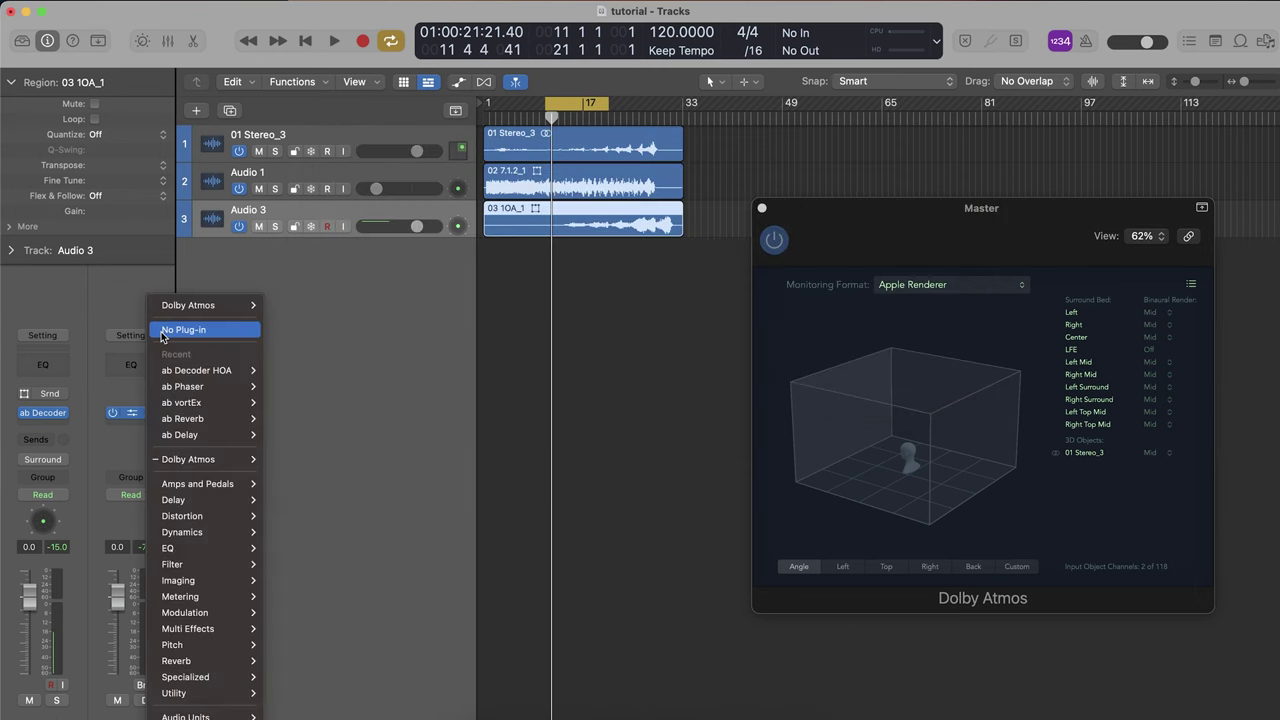
left_click(161, 331)
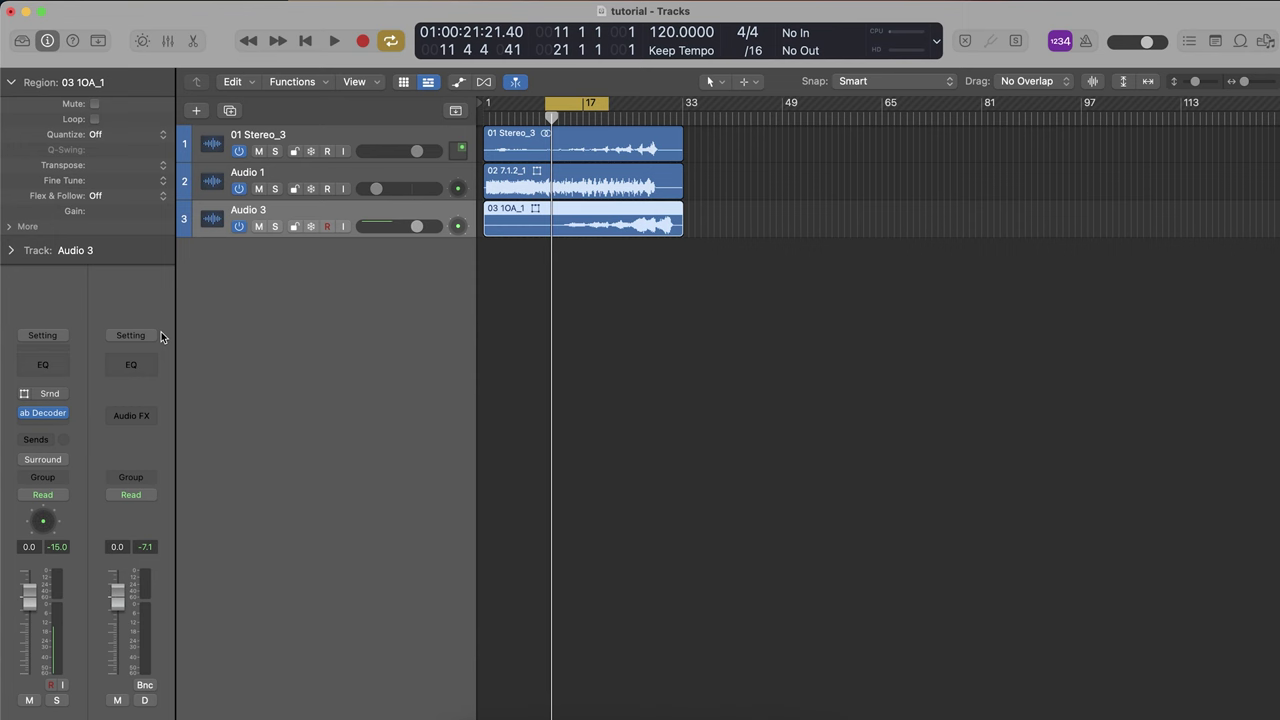
left_click(150, 417)
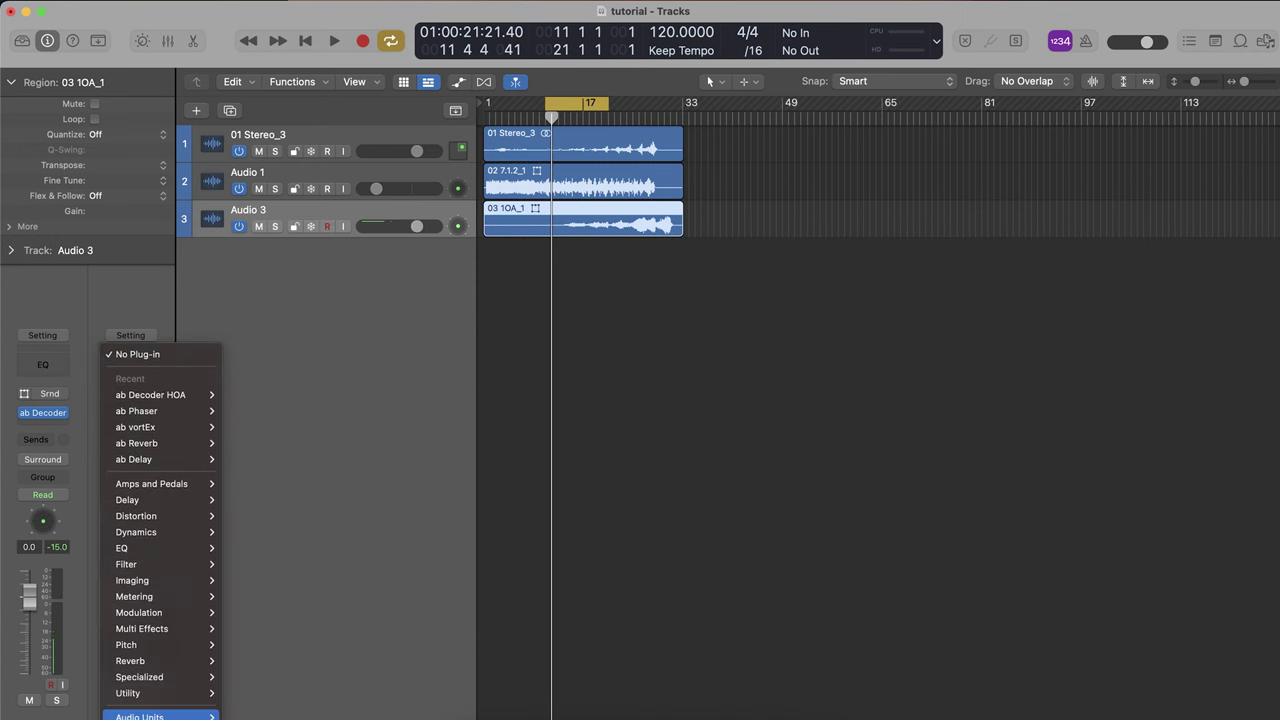
mouse_move(165, 716)
mouse_move(258, 716)
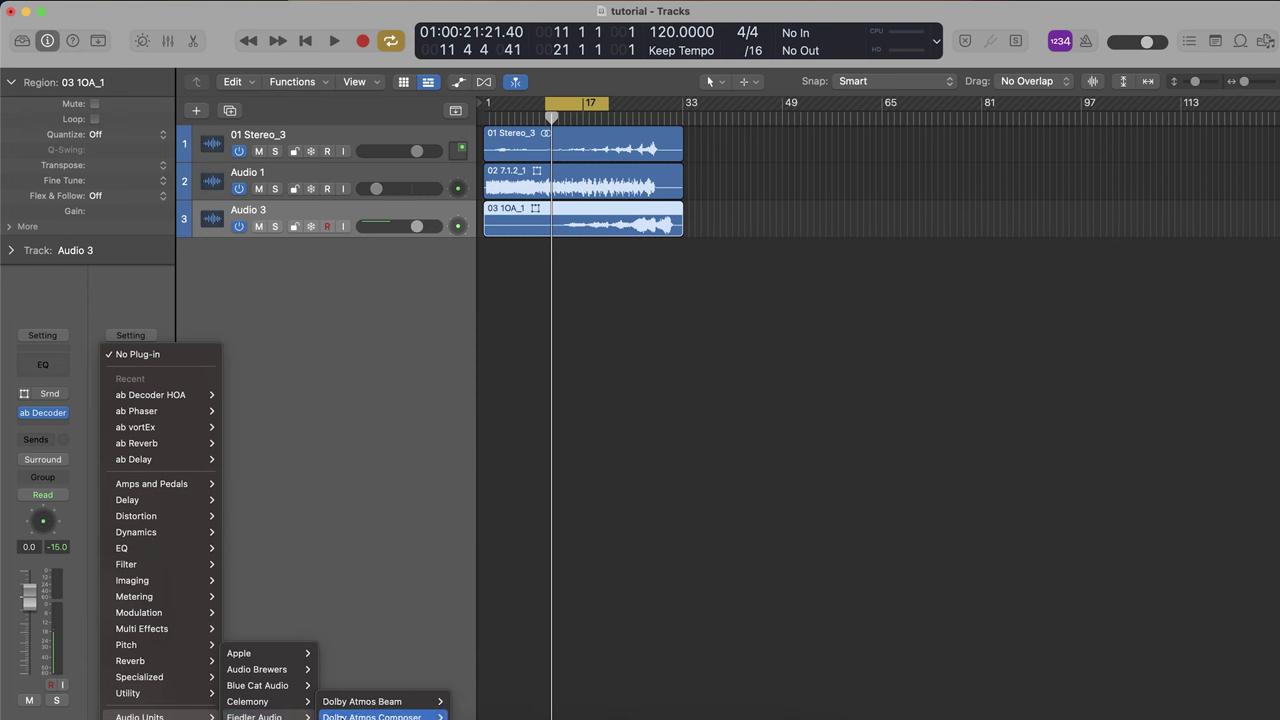
left_click(341, 716)
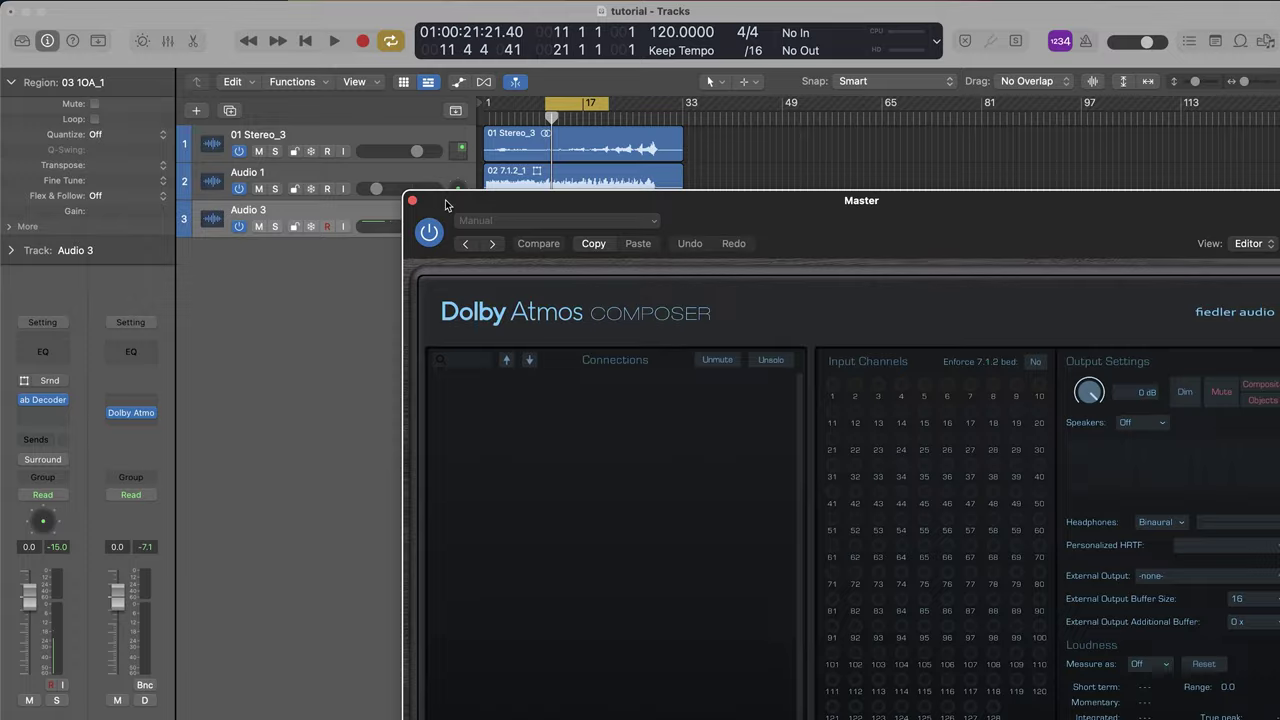
left_click_drag(445, 199, 372, 87)
key("space")
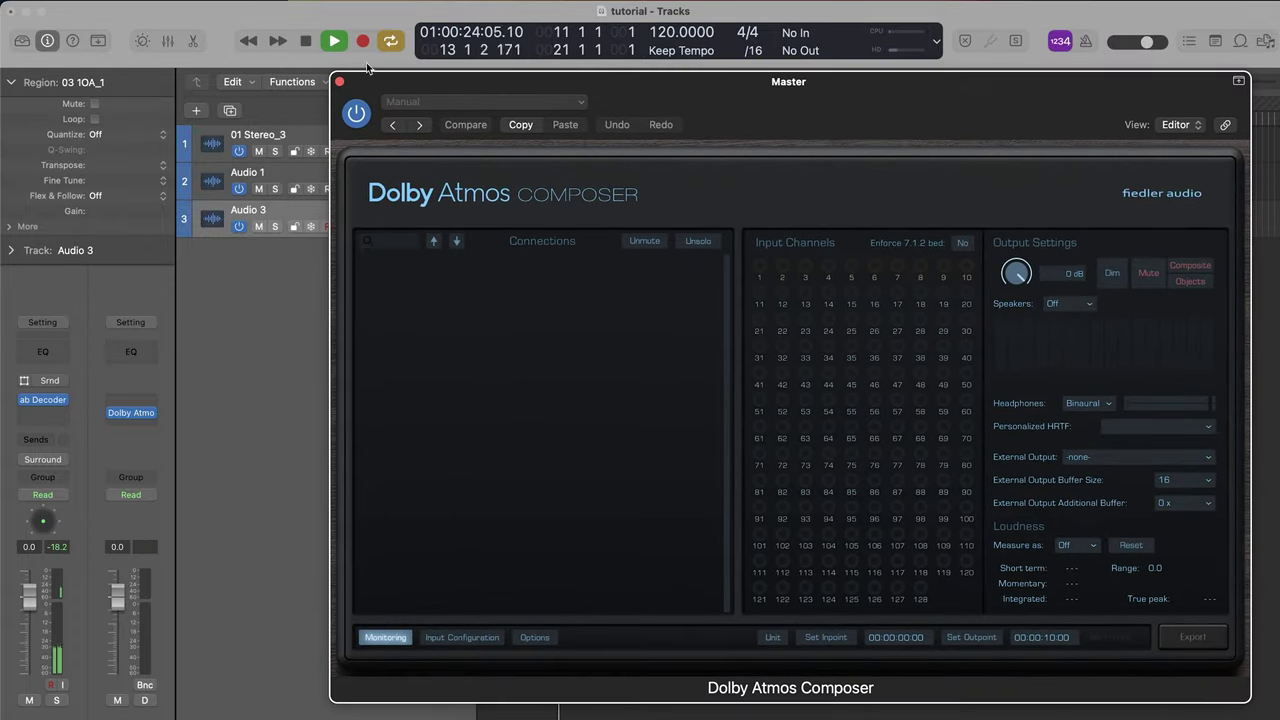
left_click_drag(393, 70, 415, 74)
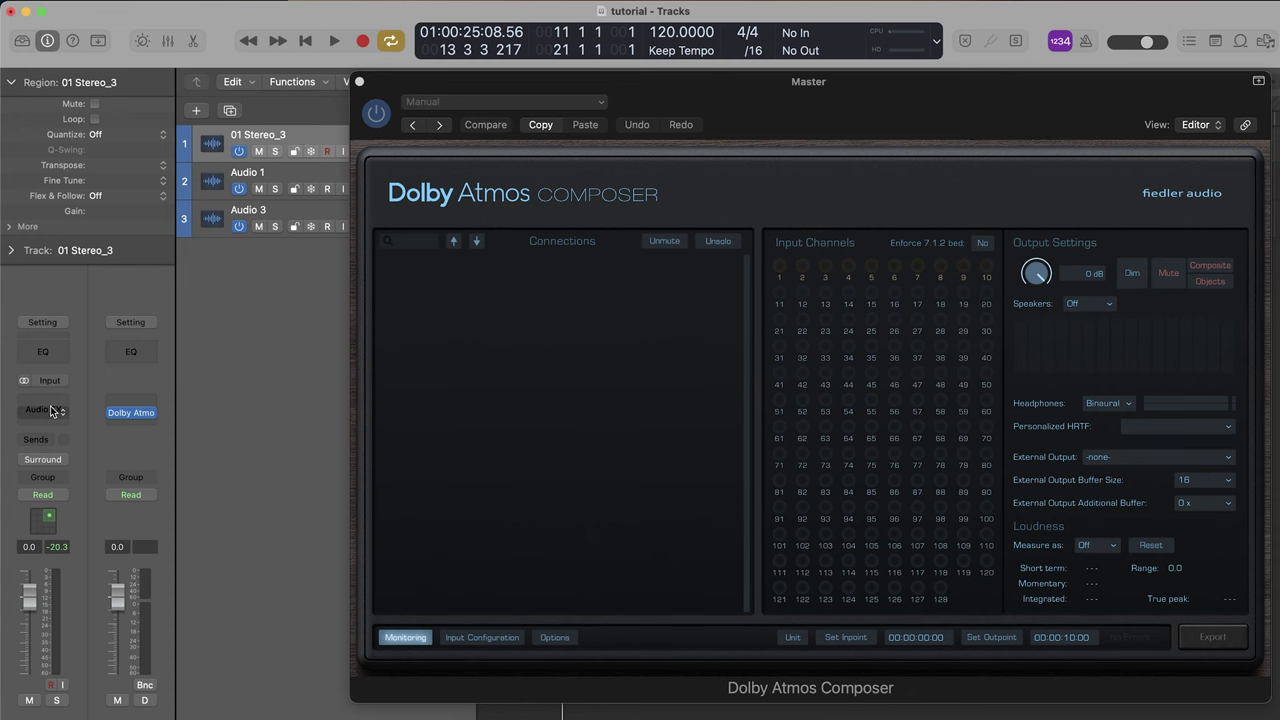
Step: Insert Fiedler Audio's Dolby Atmos Beam on the 01 Stereo_3 track, place its window beside the Composer and audition the playback
left_click(53, 410)
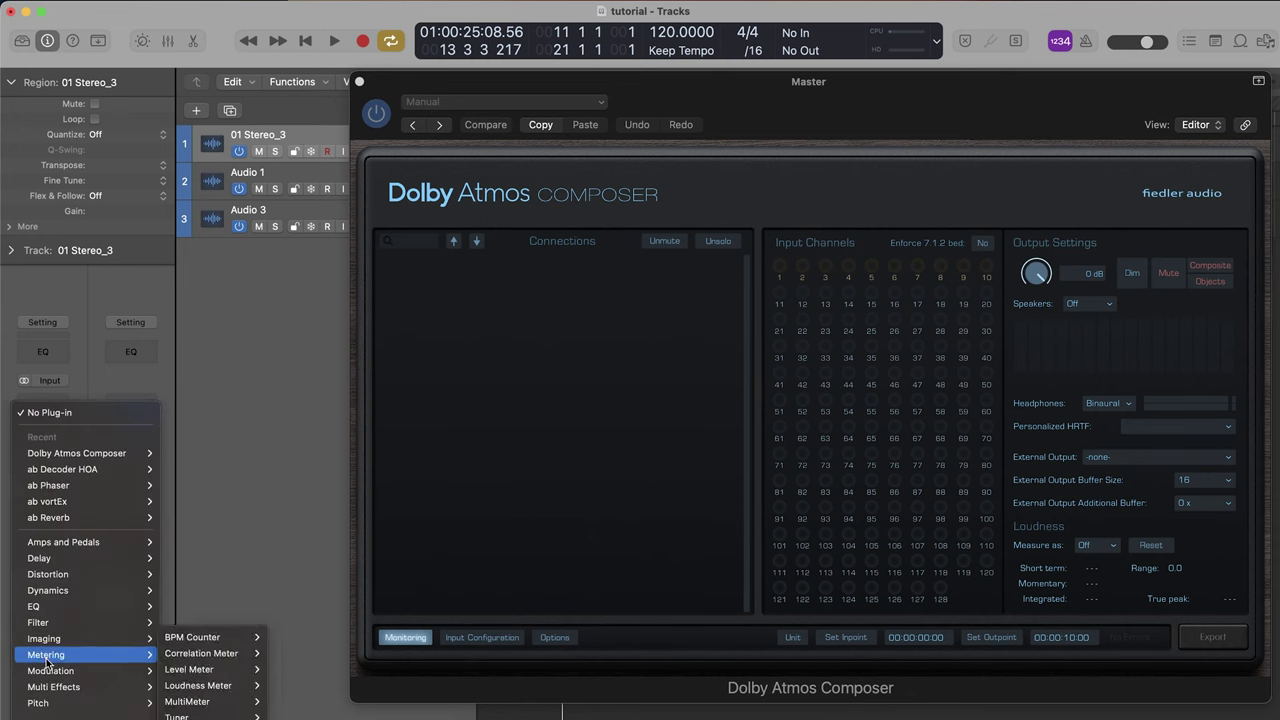
mouse_move(60, 716)
mouse_move(192, 716)
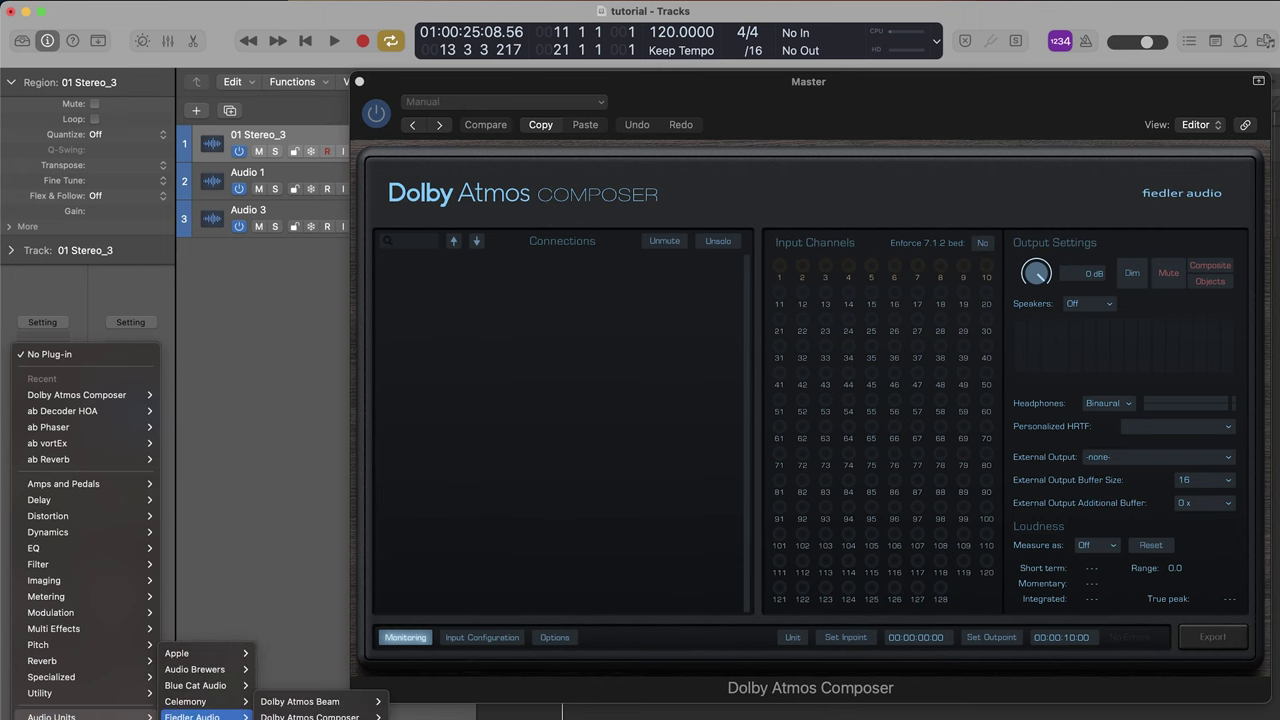
left_click(272, 703)
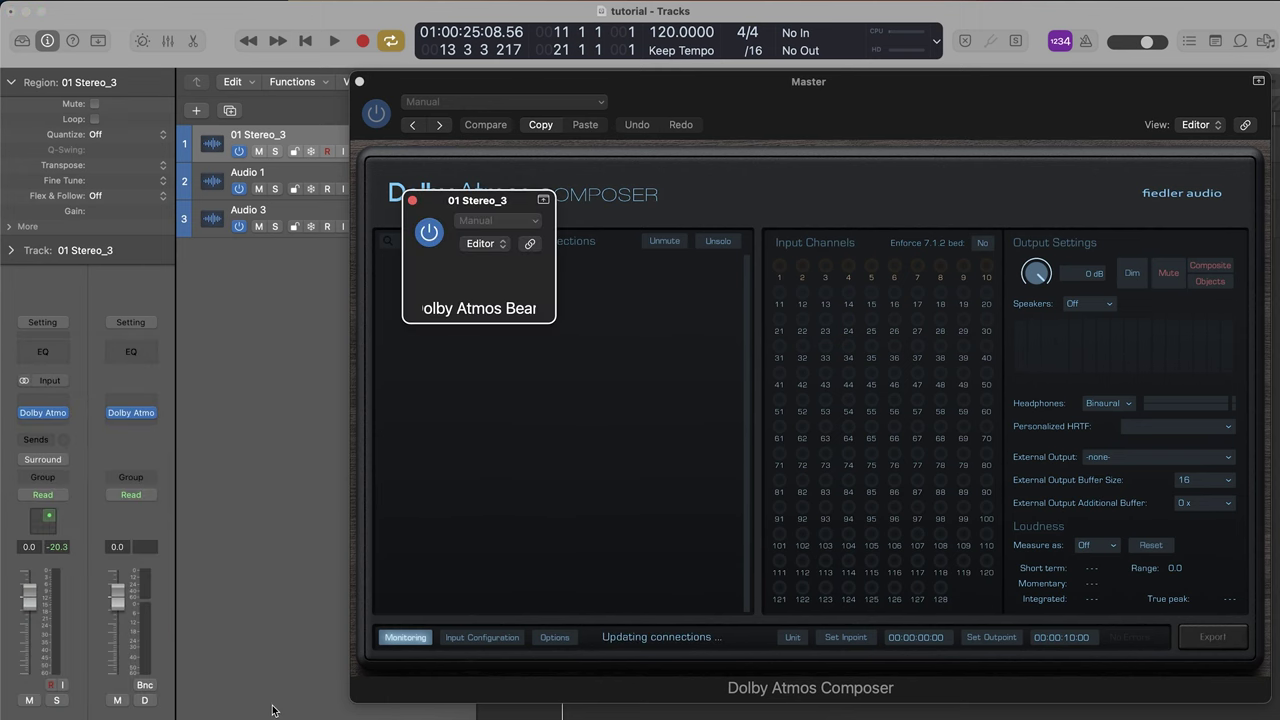
left_click_drag(480, 214, 706, 143)
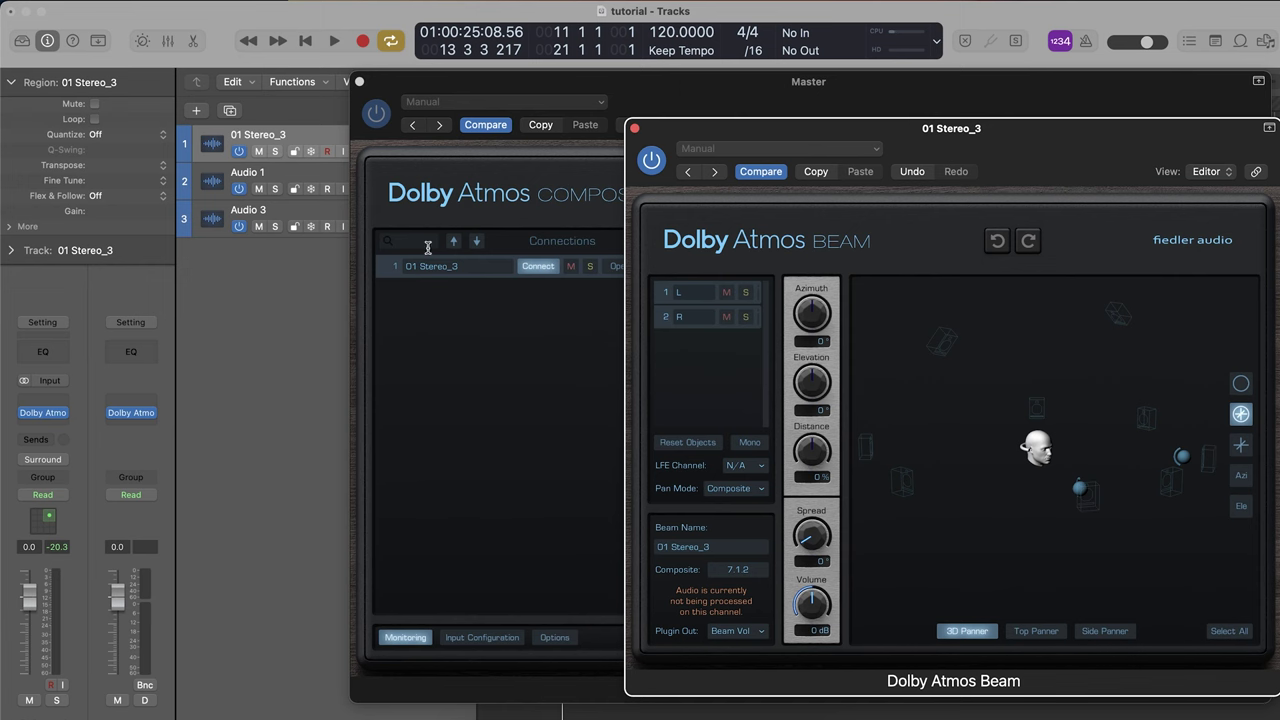
left_click_drag(723, 129, 148, 146)
key("space")
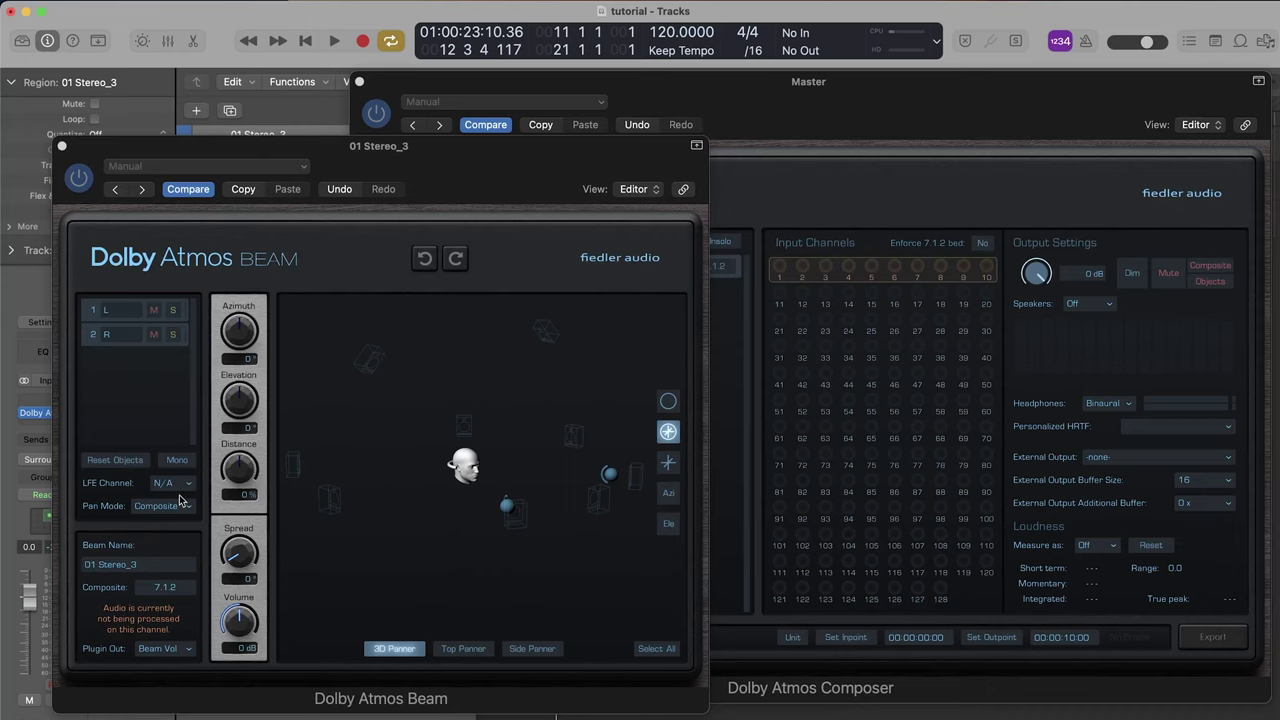
Step: Set the 01 Stereo_3 beam's pan mode to Objects and rotate both channels' azimuth during playback
left_click(165, 507)
left_click(165, 539)
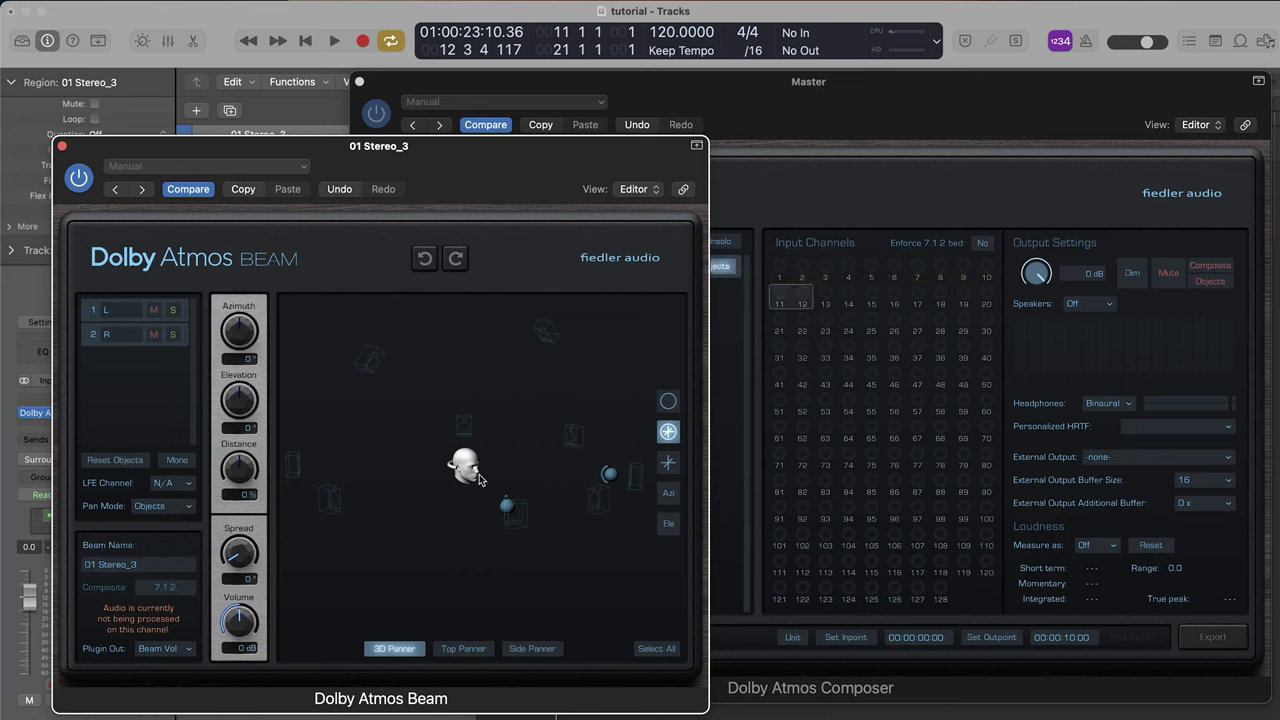
left_click_drag(600, 472, 626, 544)
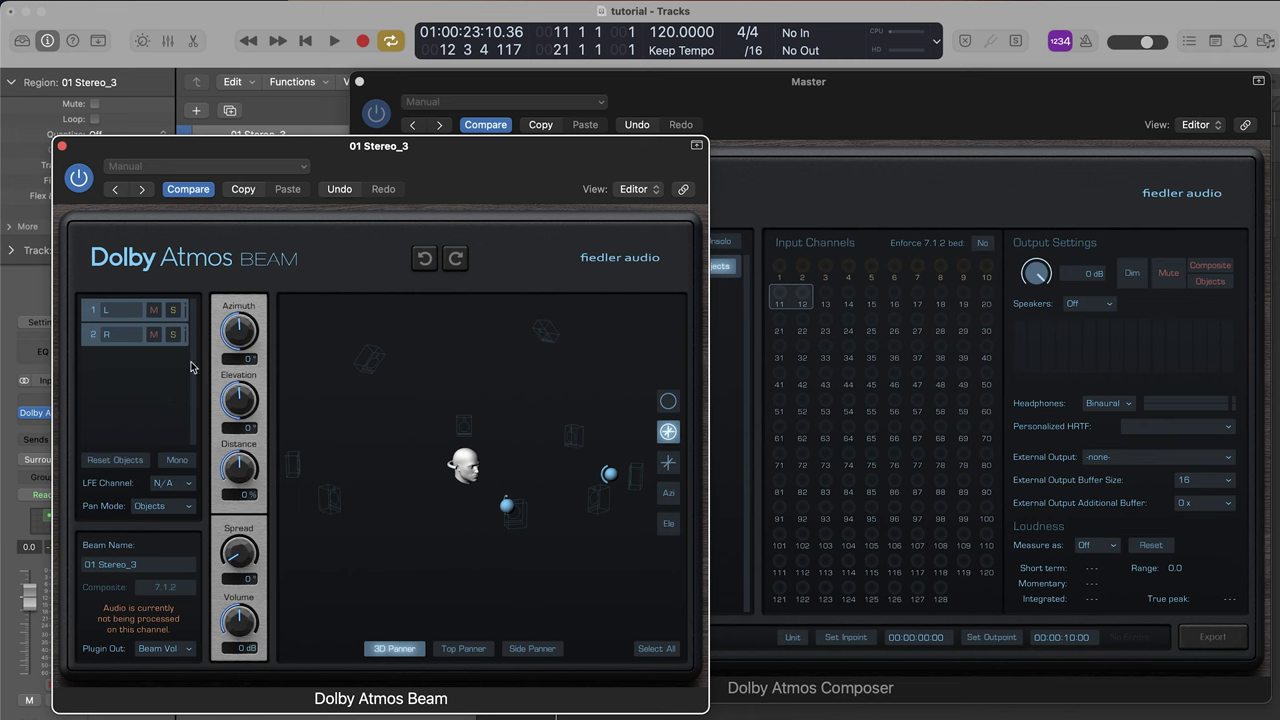
key("space")
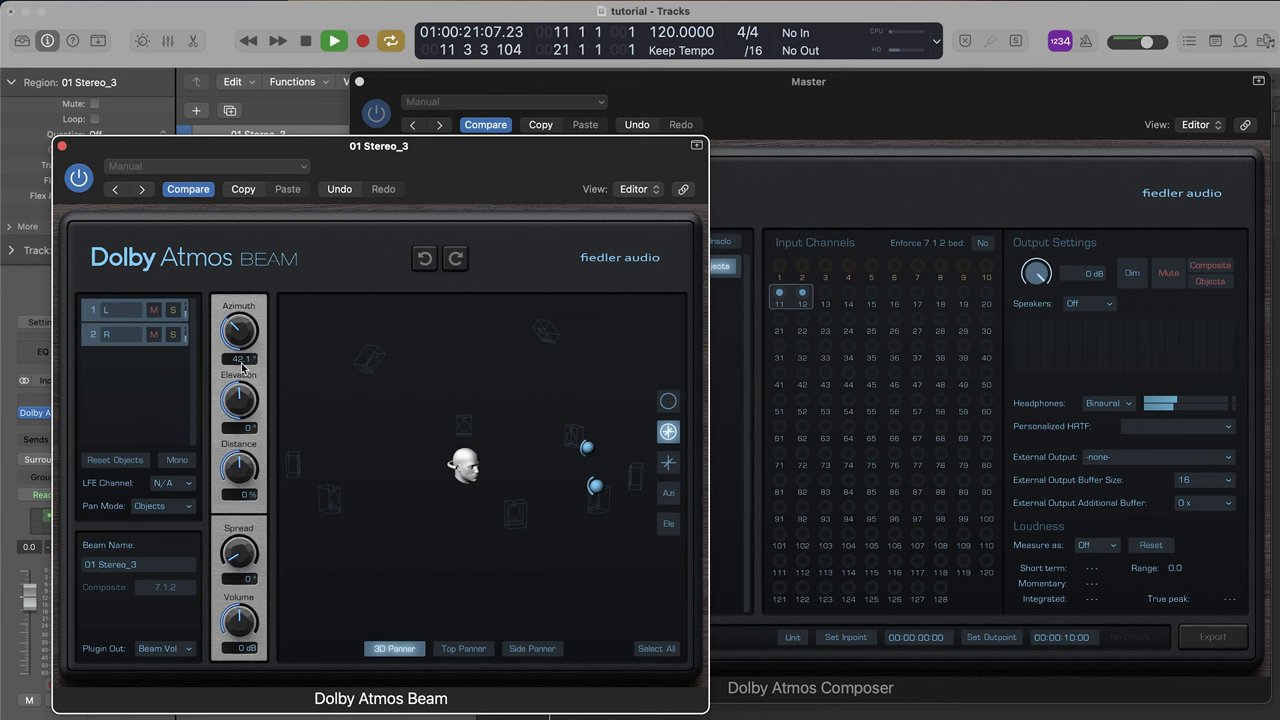
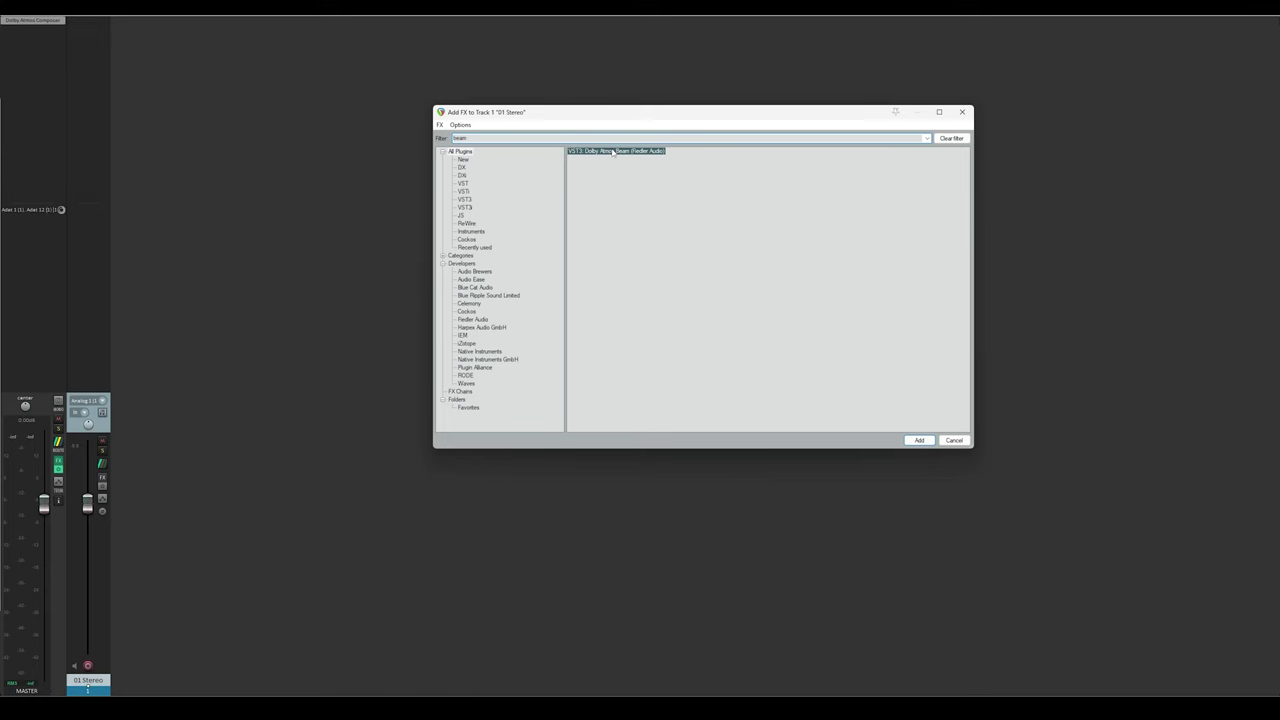
Step: In REAPER, arrange the master track's Dolby Atmos Composer beside the 01 Stereo track's Beam and set the beam's pan mode to Objects
left_click(34, 27)
left_click_drag(488, 176, 215, 116)
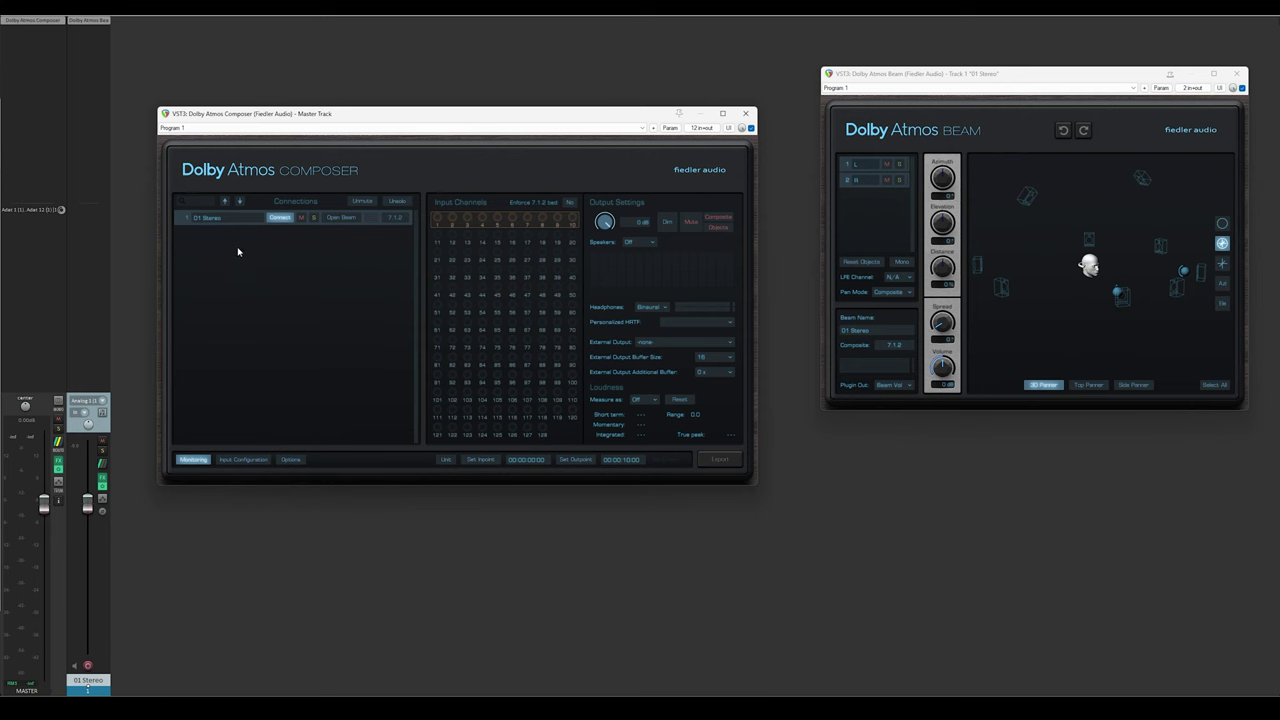
key("space")
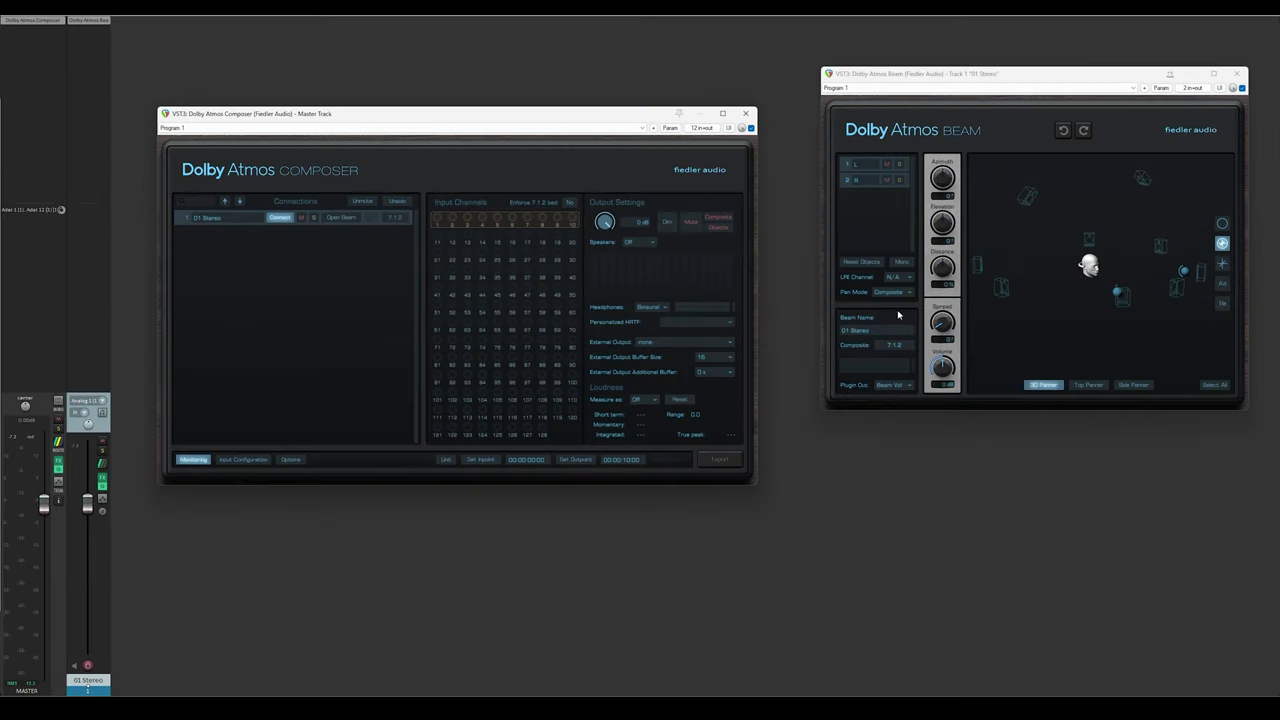
left_click(881, 293)
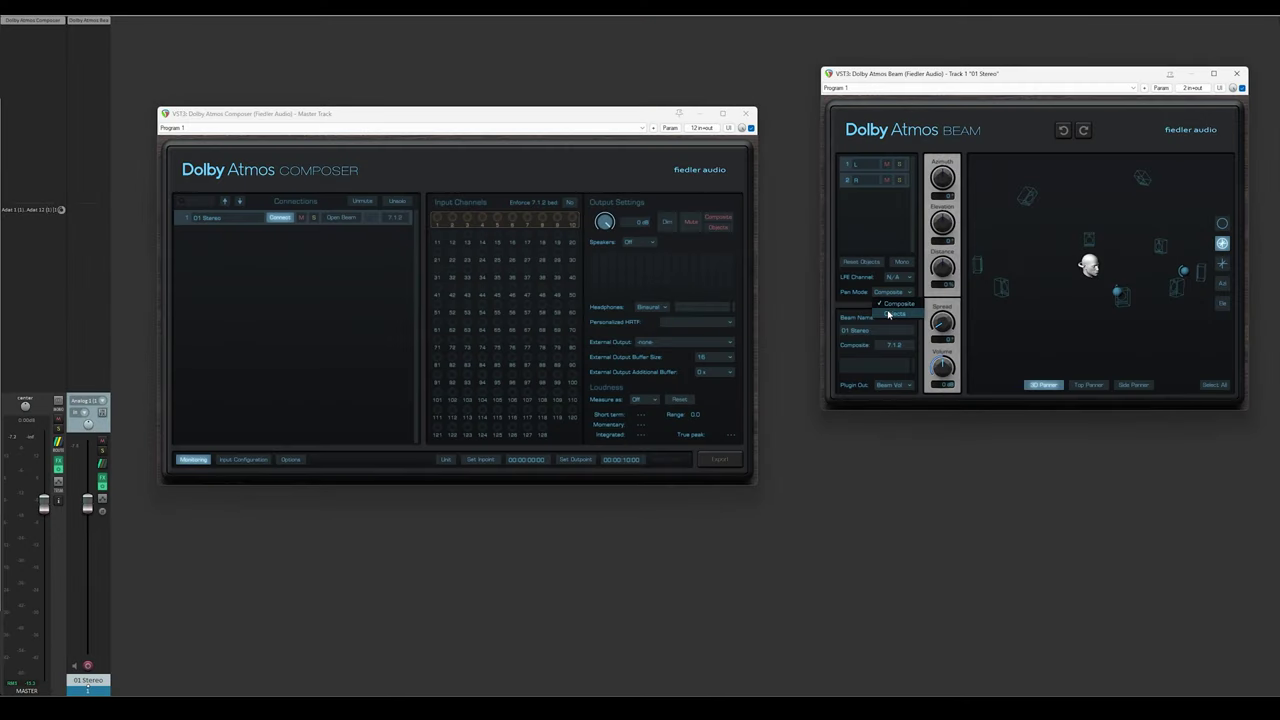
left_click(889, 314)
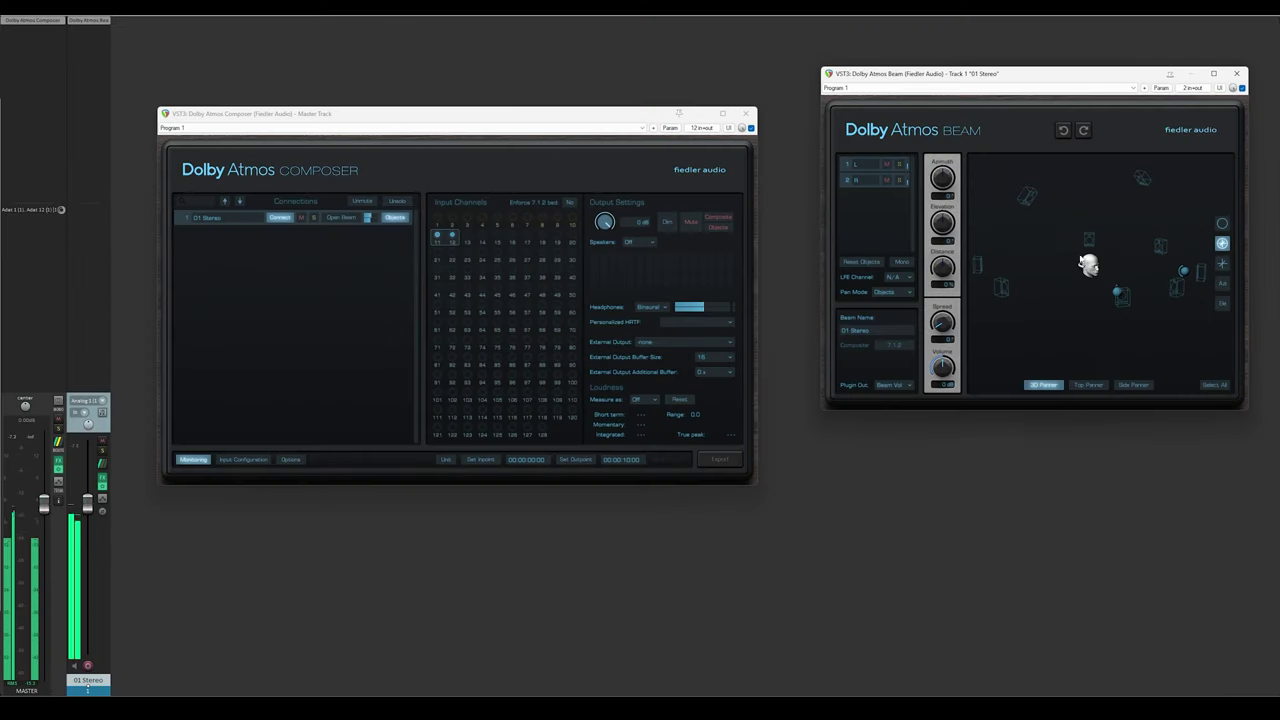
Step: Pan the 01 Stereo beam's objects by azimuth and elevation during playback, checking them in the top, side and 3D panner views
left_click_drag(942, 180, 942, 205)
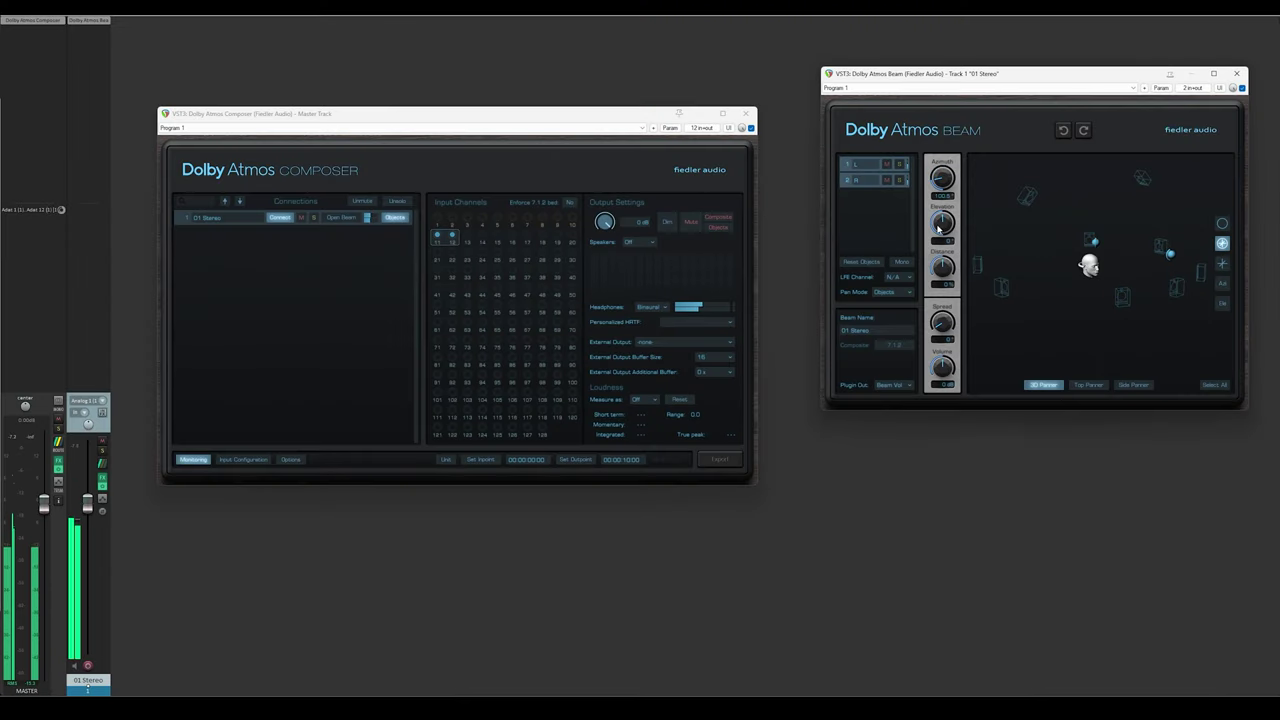
left_click_drag(942, 257, 957, 295)
left_click(1086, 386)
left_click(1130, 385)
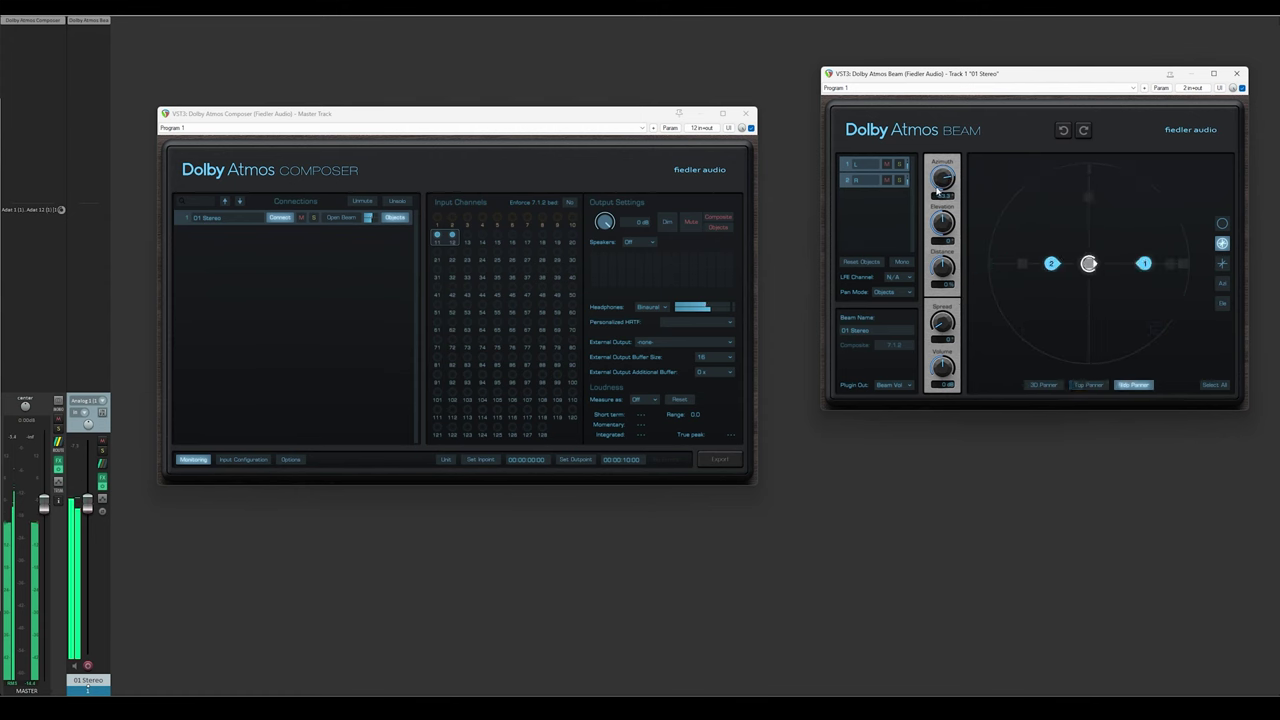
left_click_drag(941, 225, 941, 214)
left_click(1043, 385)
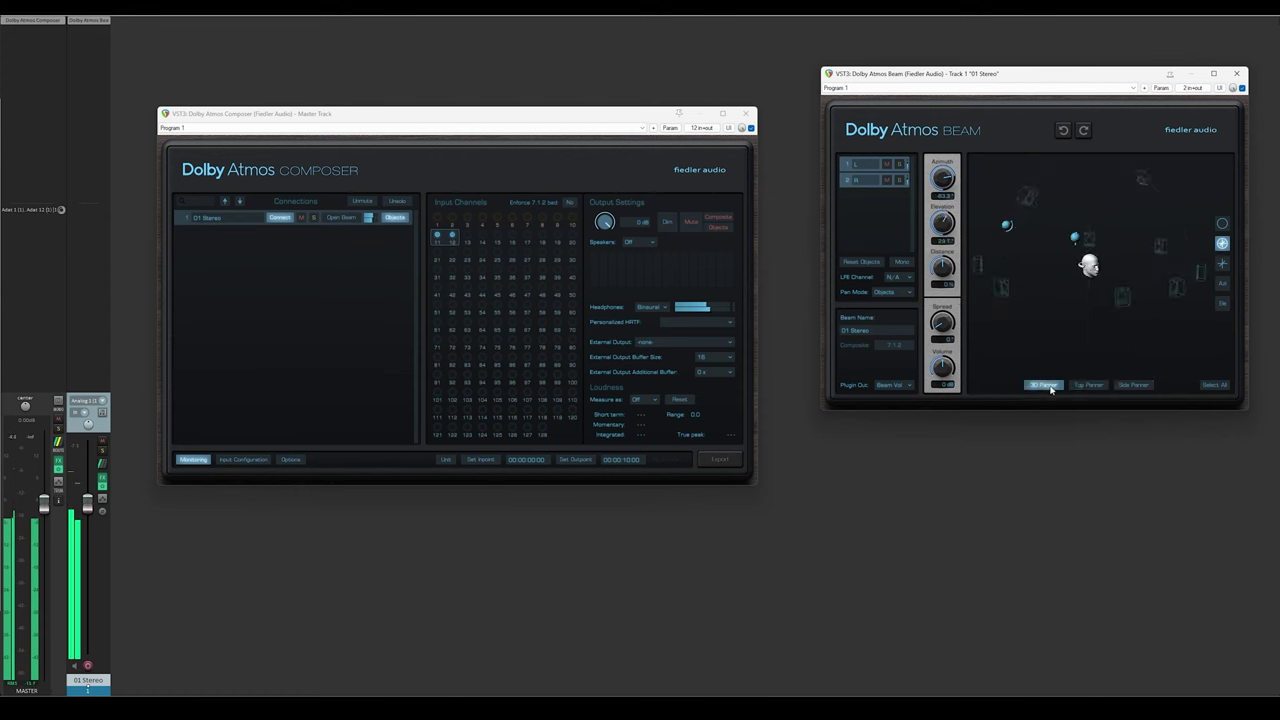
left_click(1072, 384)
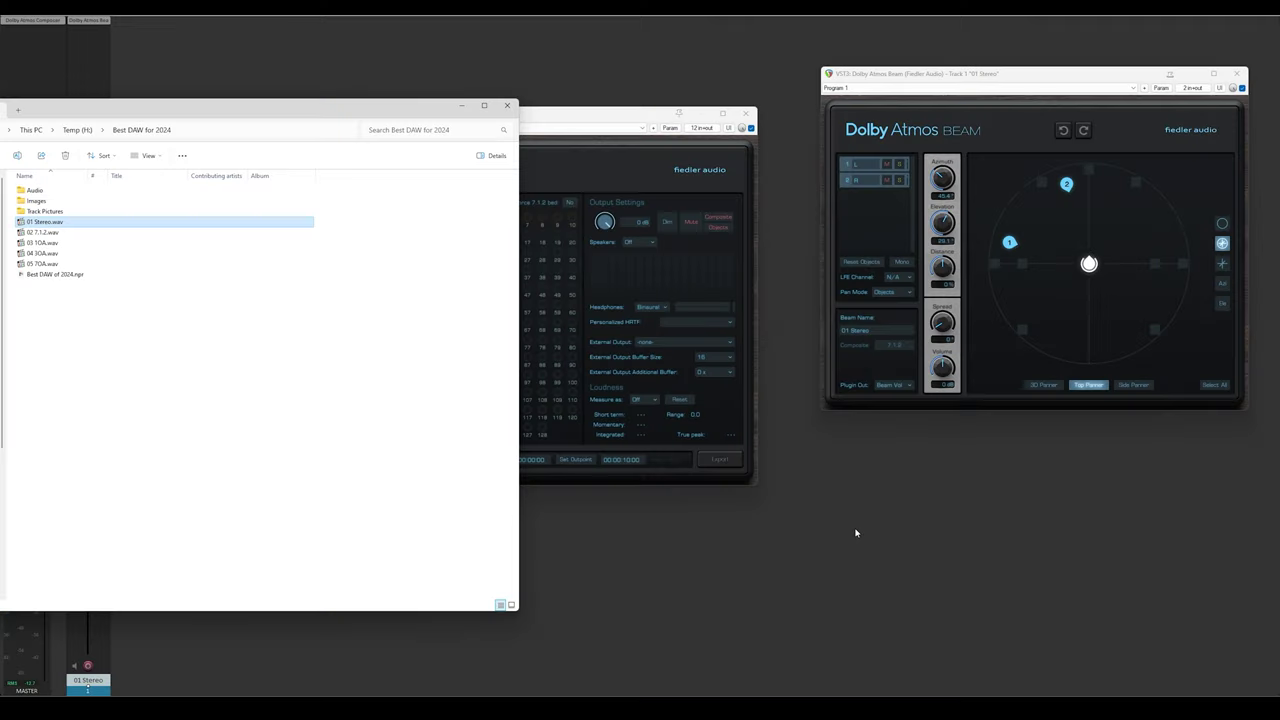
Step: Import 02 7.1.2.wav onto a new track below the 01 Stereo track, starting at the project's beginning
left_click_drag(44, 234, 340, 178)
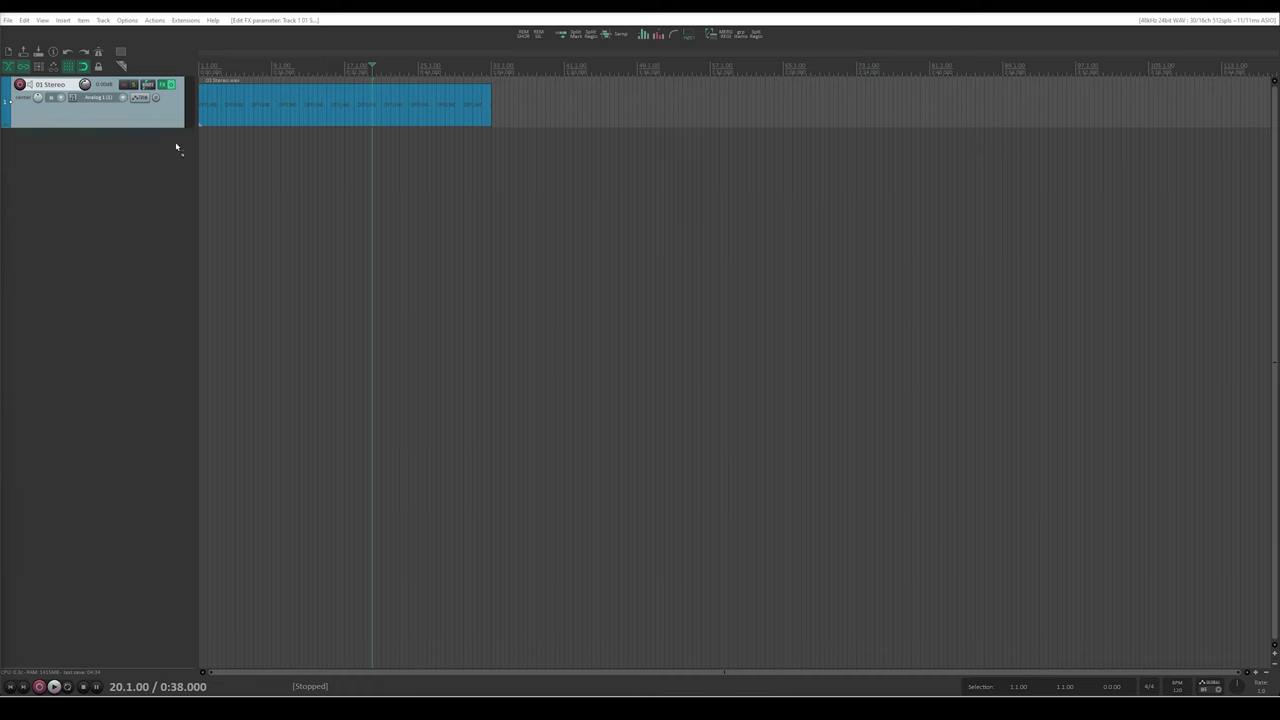
left_click_drag(177, 143, 196, 147)
left_click(68, 187)
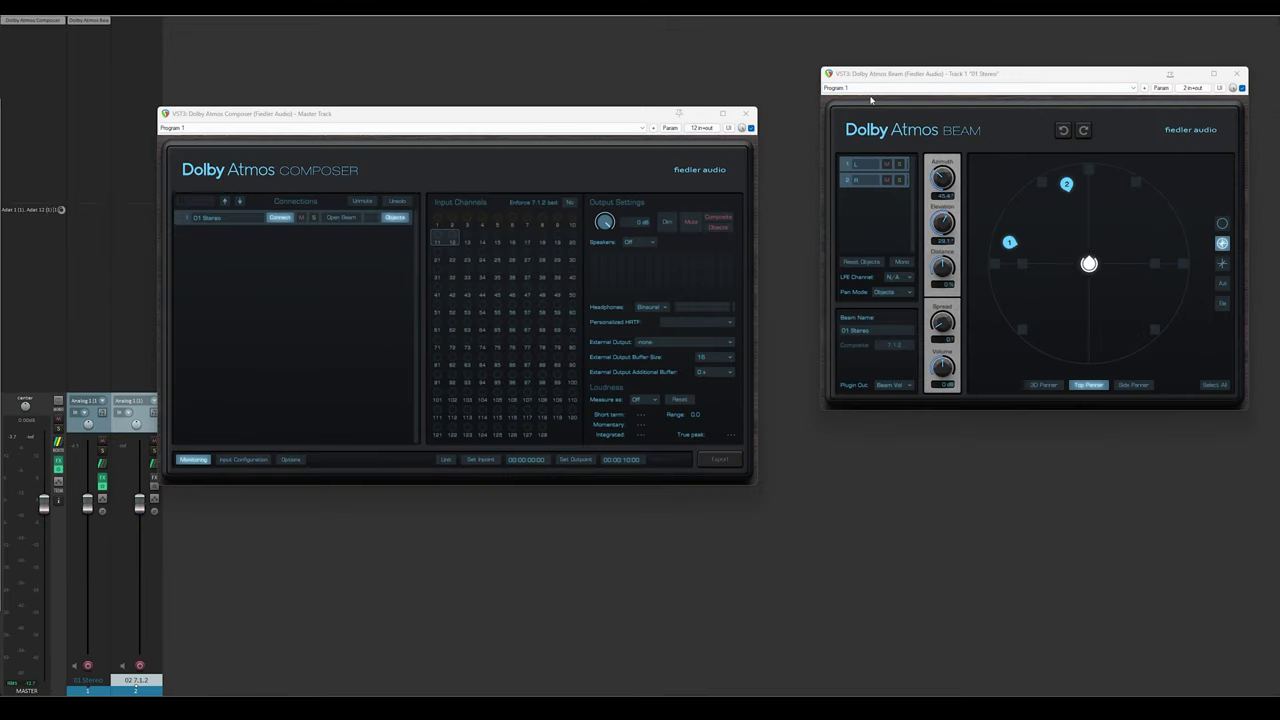
Step: Close the 01 Stereo beam and insert Fiedler Audio's Dolby Atmos Beam on the 02 7.1.2 track
left_click(1236, 73)
left_click_drag(250, 114, 699, 99)
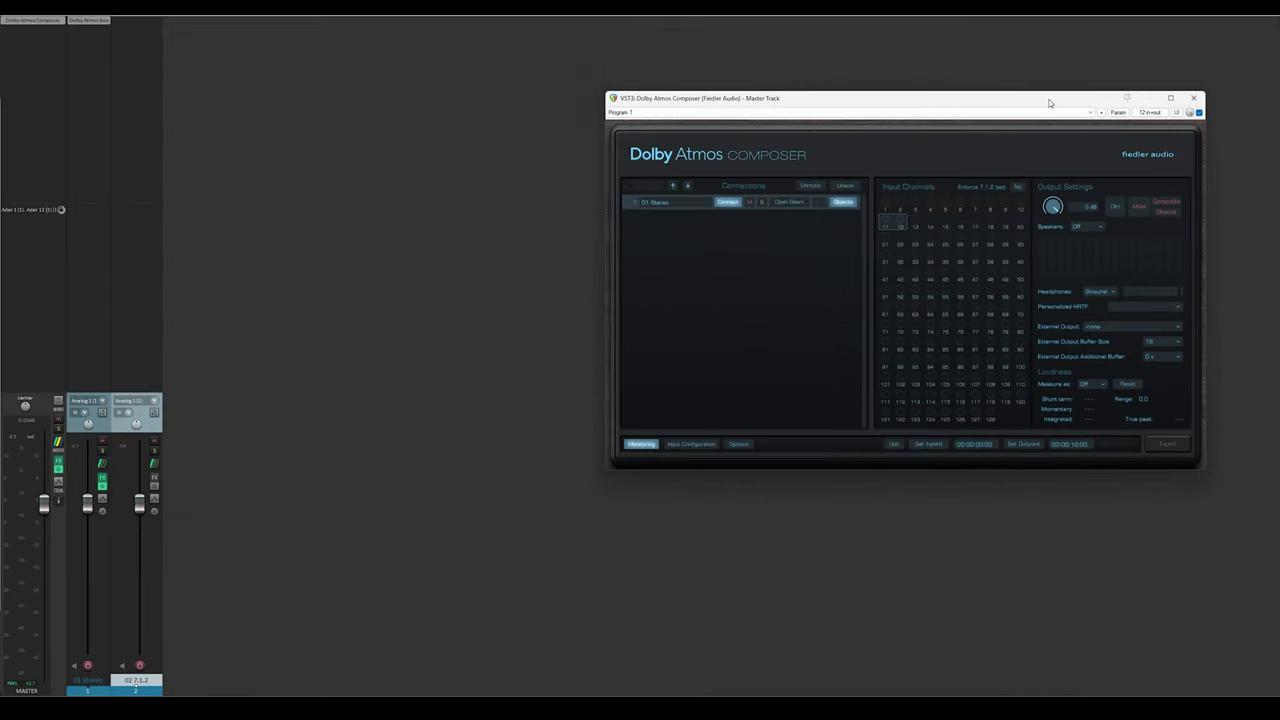
left_click(156, 27)
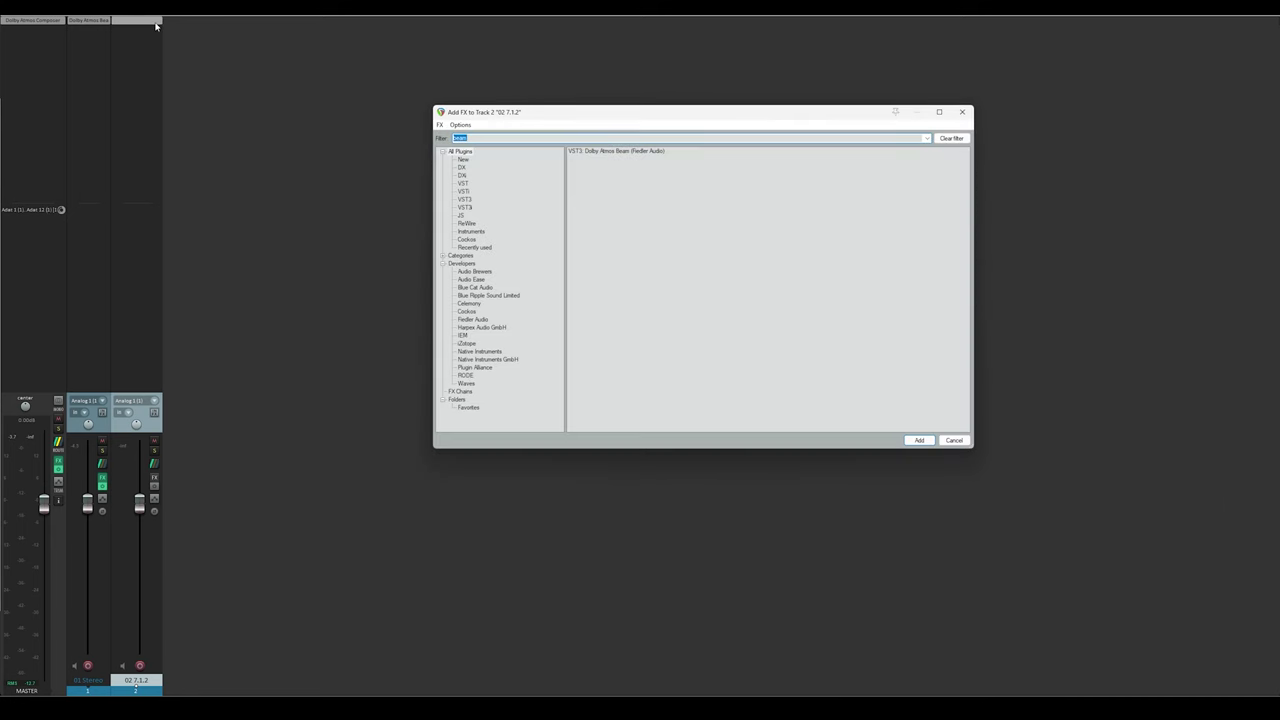
left_click(642, 152)
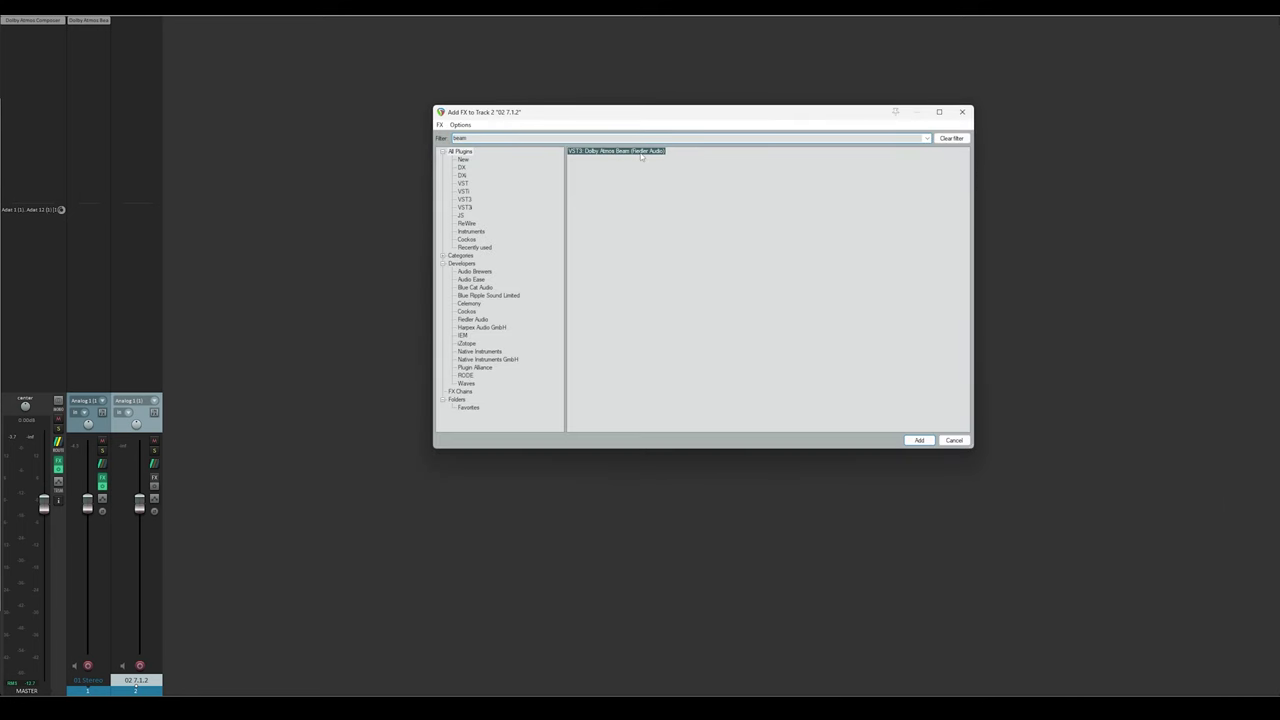
double_click(642, 152)
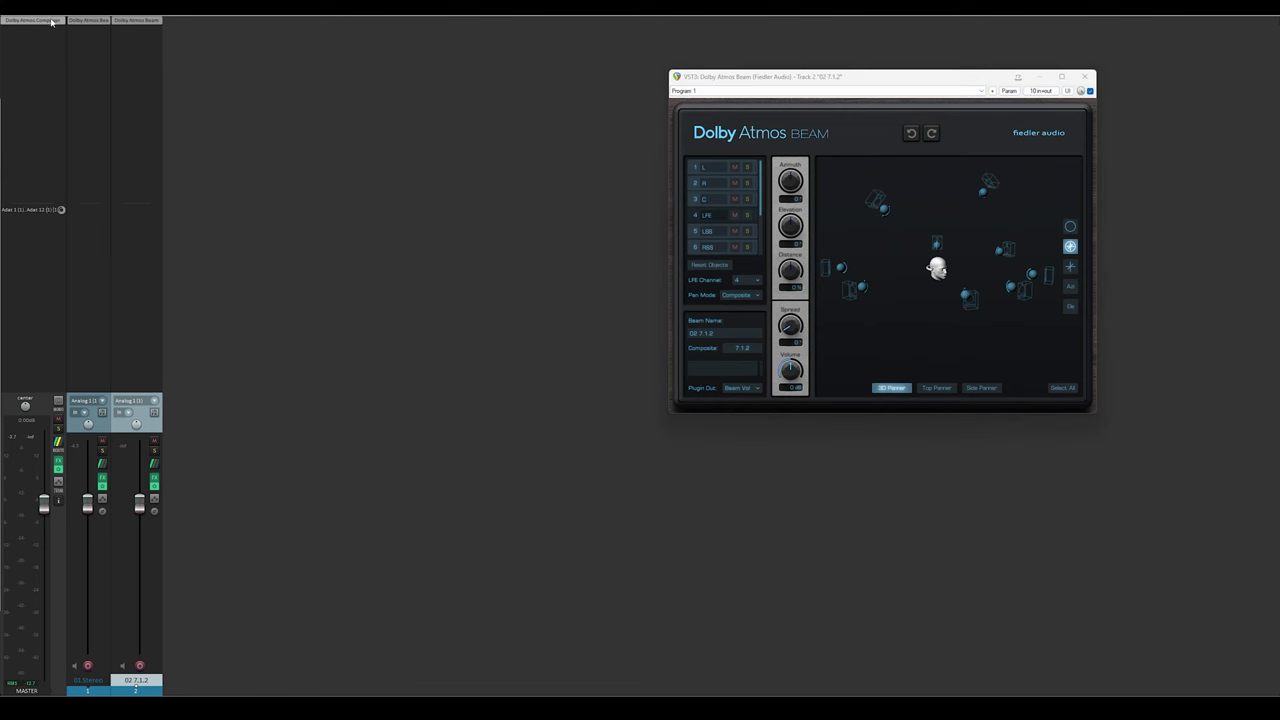
Step: Place the 02 7.1.2 beam beside the master track's Dolby Atmos Composer and lower the beam's volume to -14.6 dB during playback
left_click(50, 20)
left_click_drag(748, 73, 169, 103)
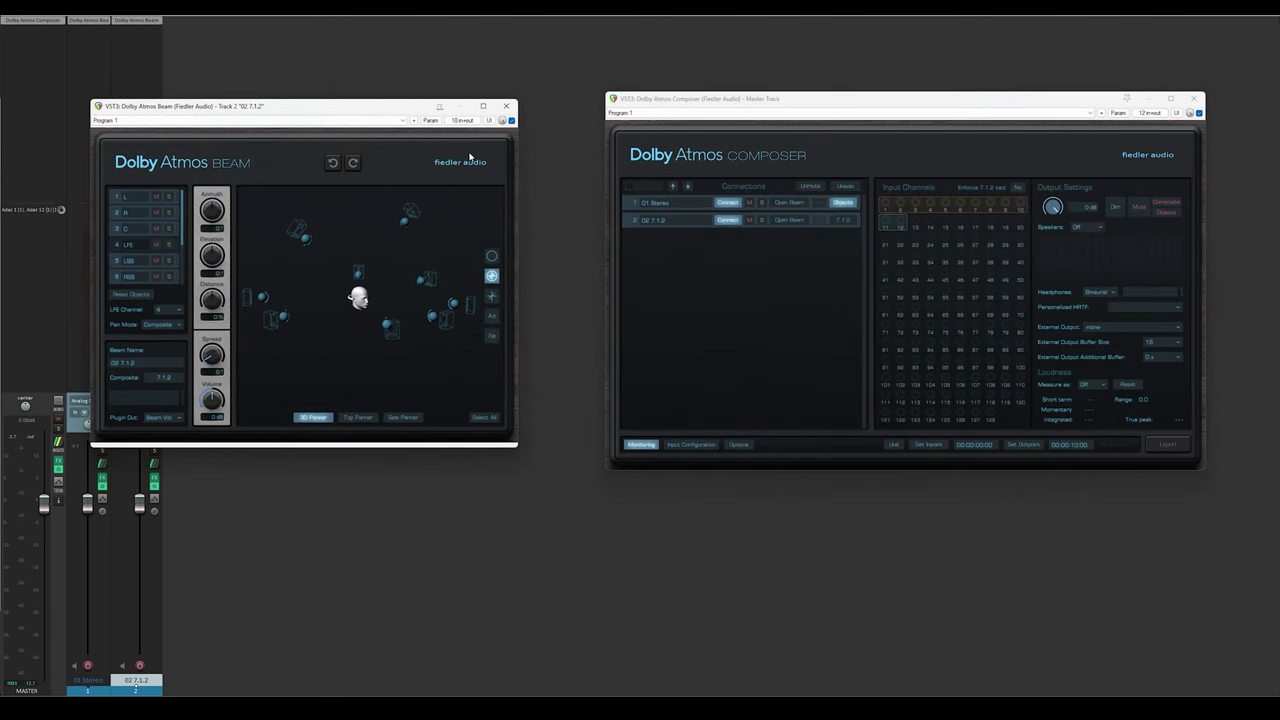
key("space")
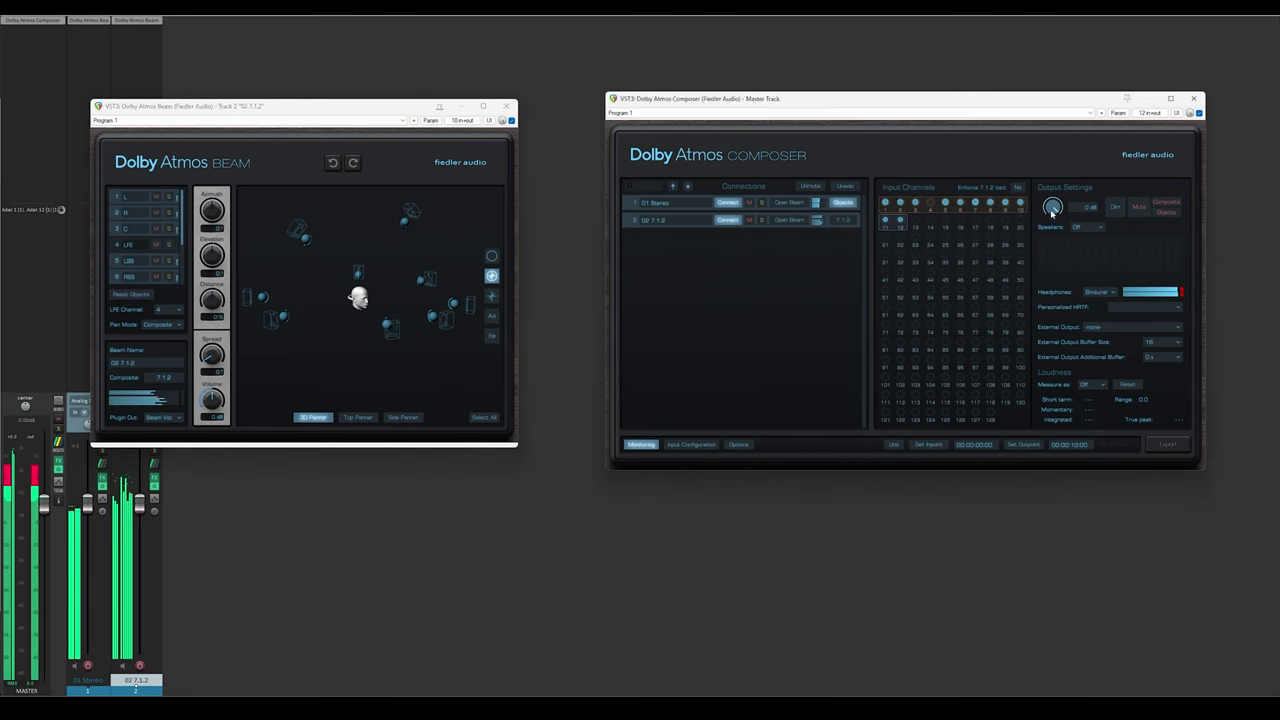
left_click_drag(1052, 206, 1053, 247)
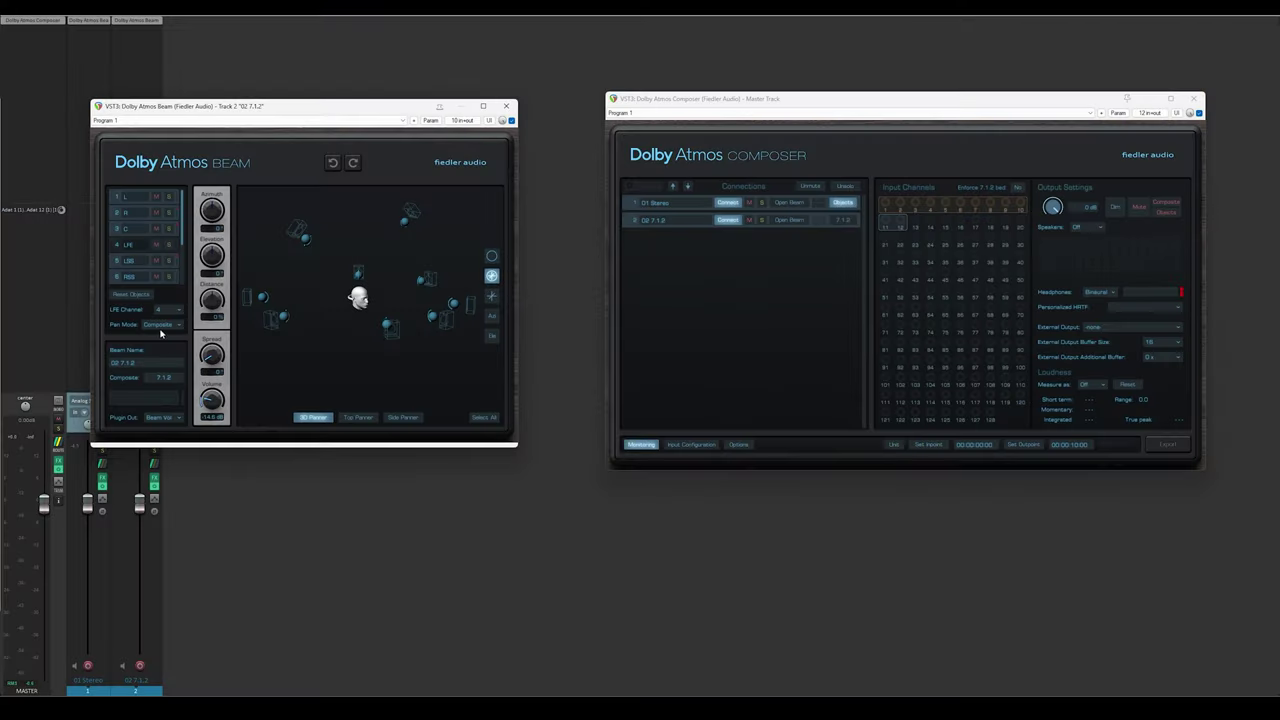
Step: Set the 02 7.1.2 beam's pan mode to Objects and pan its channels by azimuth, elevation and distance in the top and 3D views
left_click(159, 326)
left_click(161, 346)
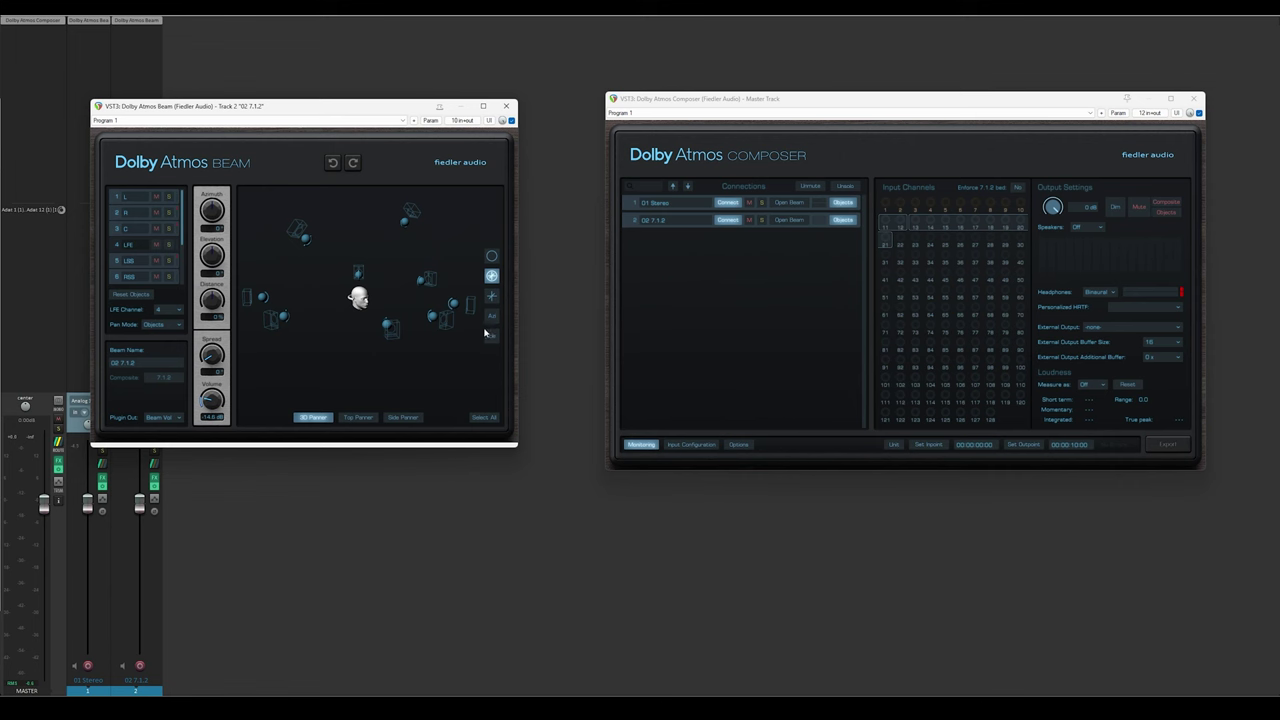
key("space")
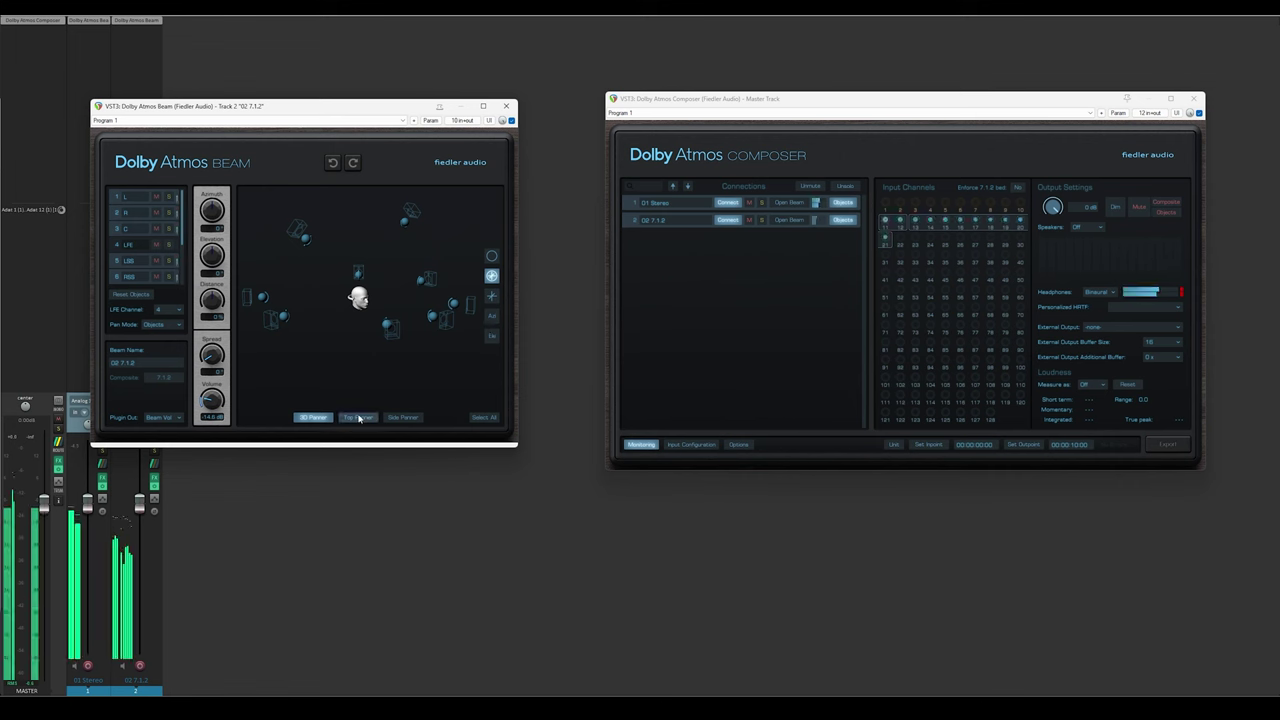
left_click(359, 417)
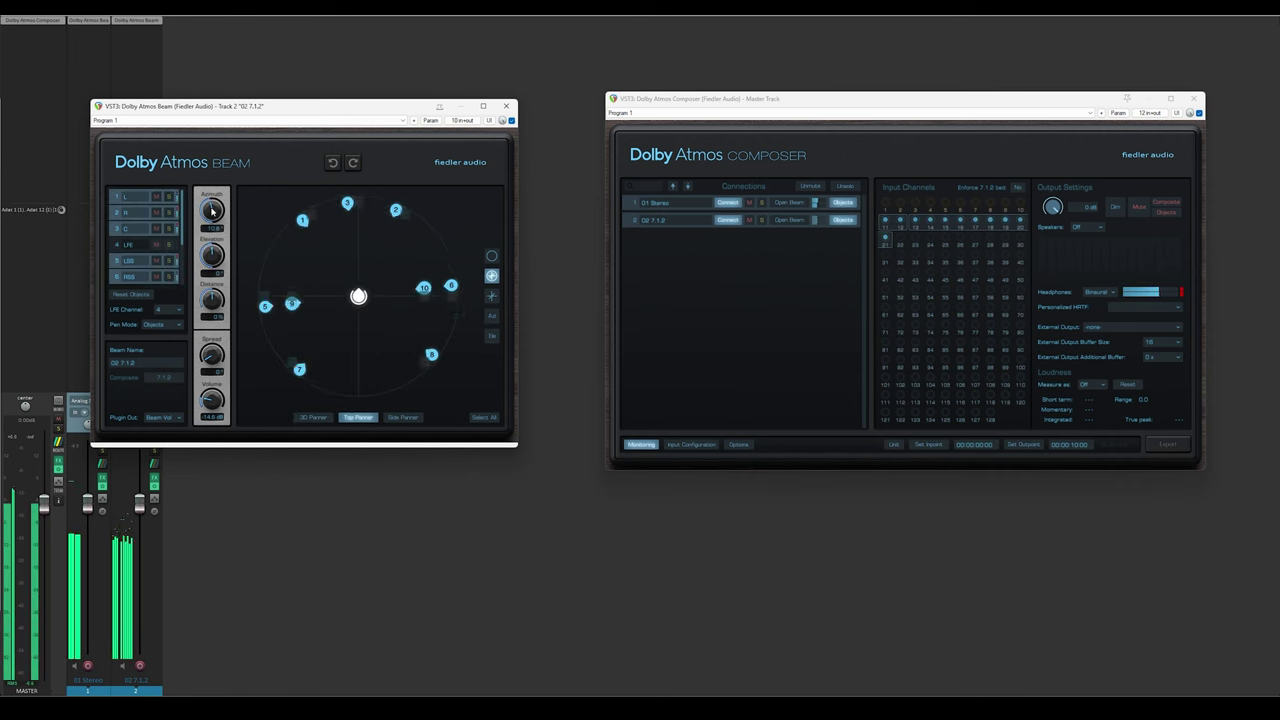
left_click_drag(213, 238, 225, 280)
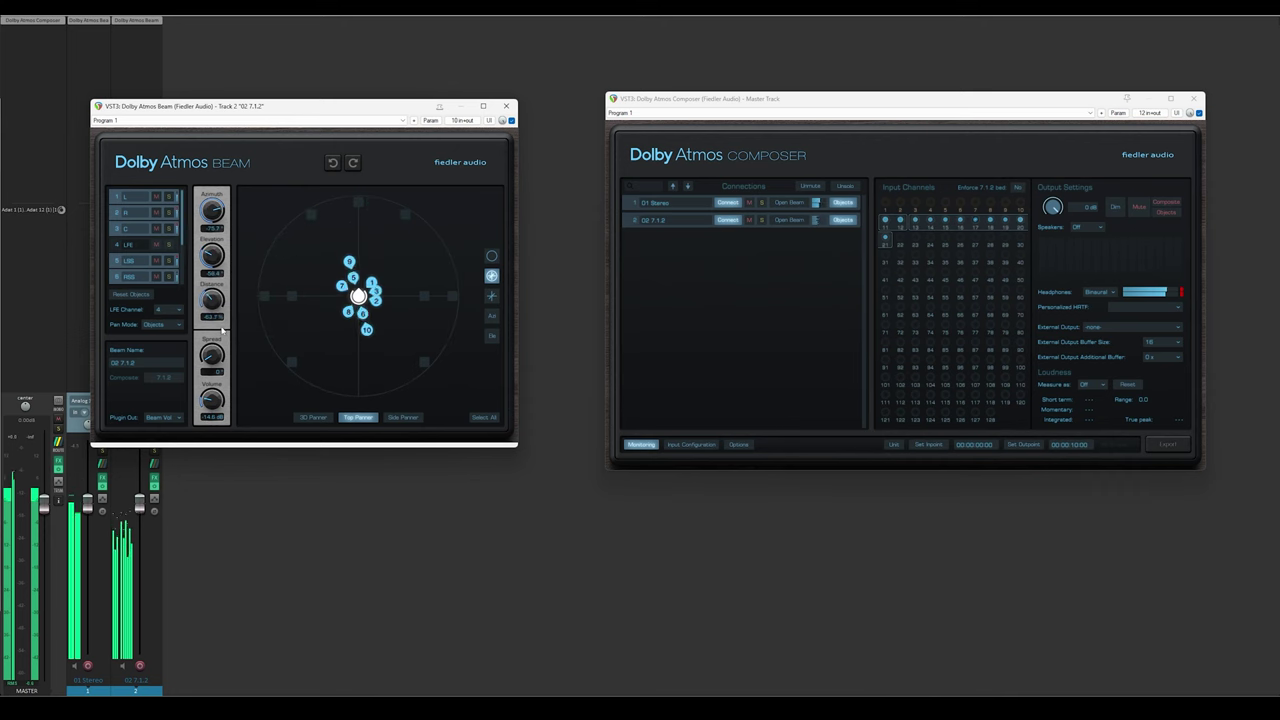
left_click(313, 416)
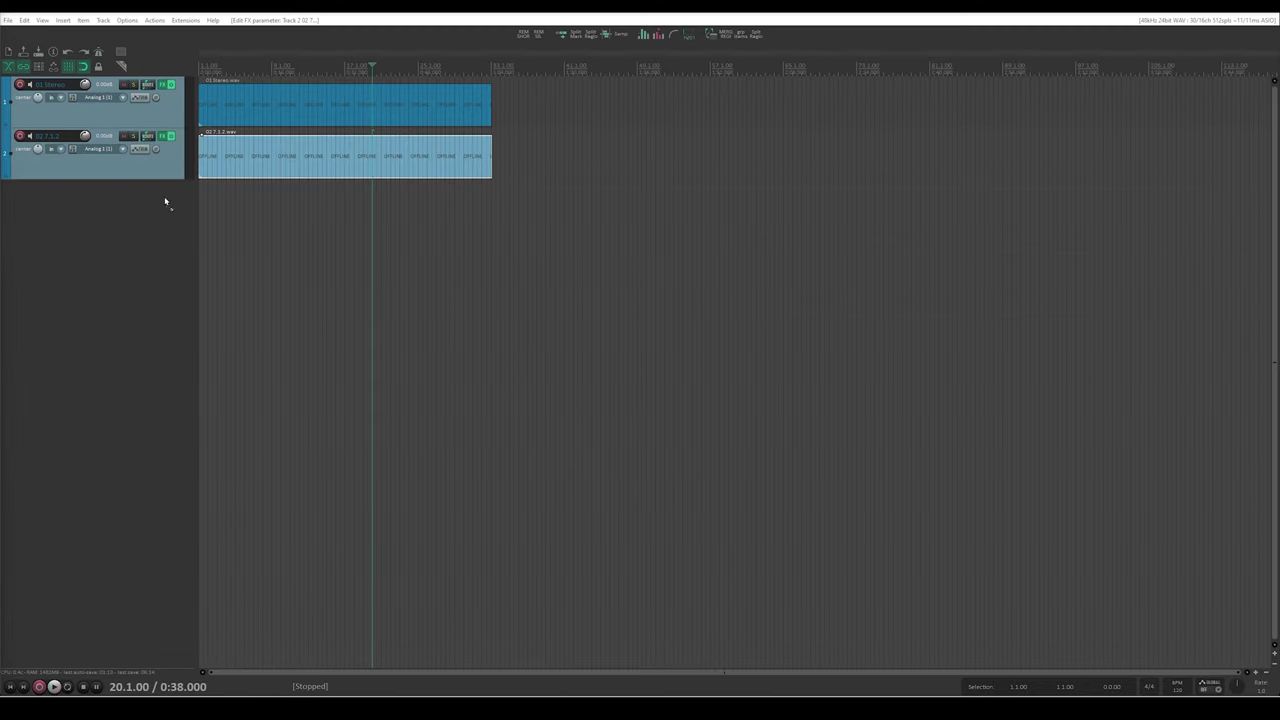
Step: Import 03 1OA.wav onto a new track and insert Audio Brewers' 4-channel ab Decoder on it
left_click_drag(197, 203, 200, 200)
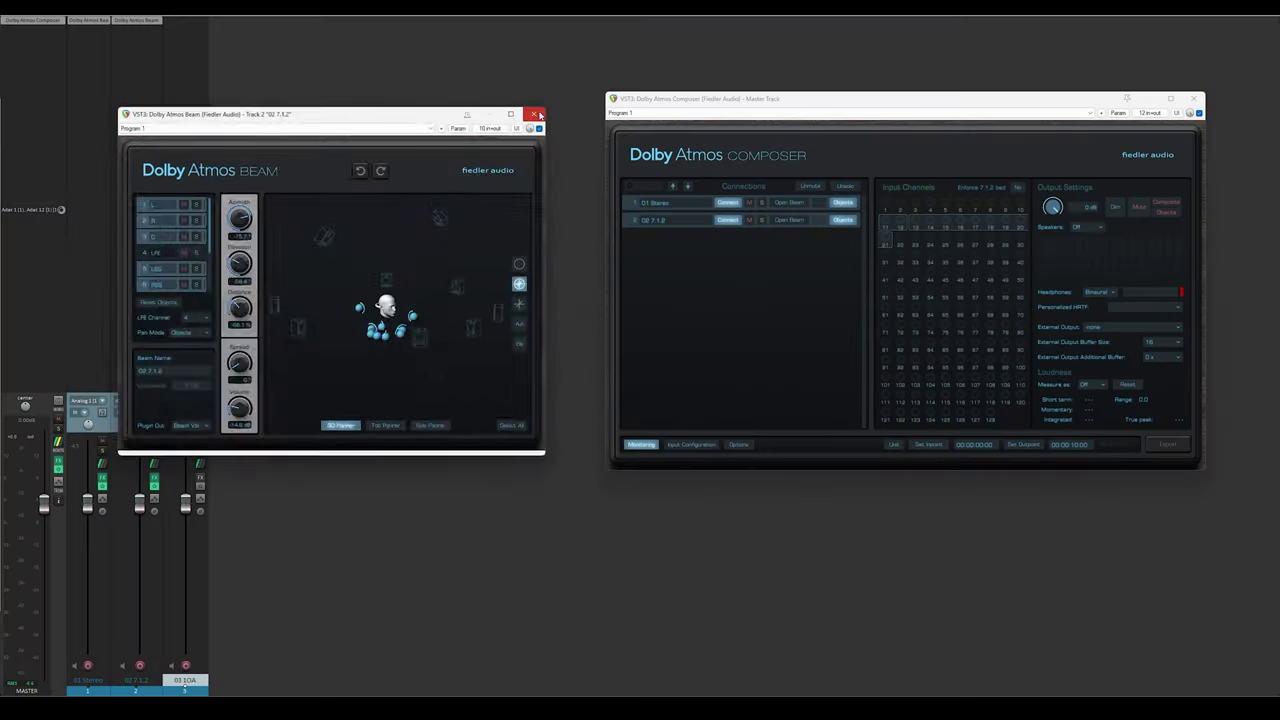
left_click(538, 114)
double_click(190, 23)
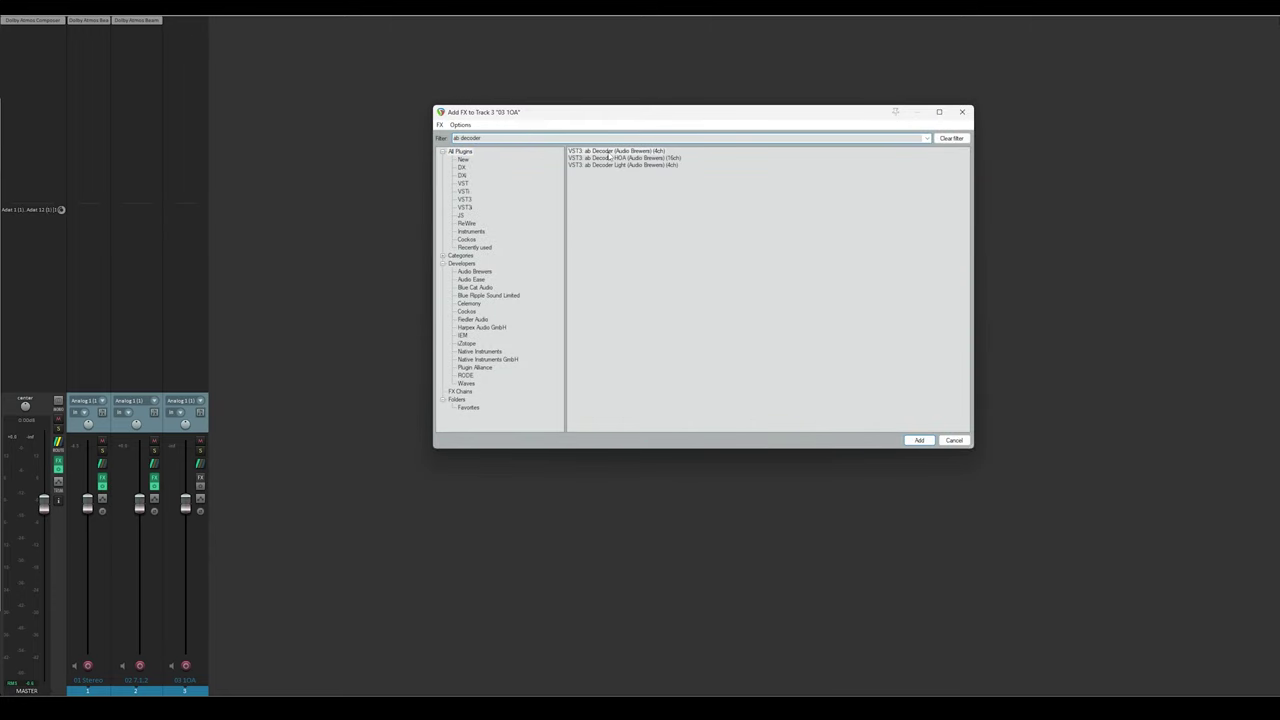
double_click(609, 153)
left_click_drag(545, 76, 575, 92)
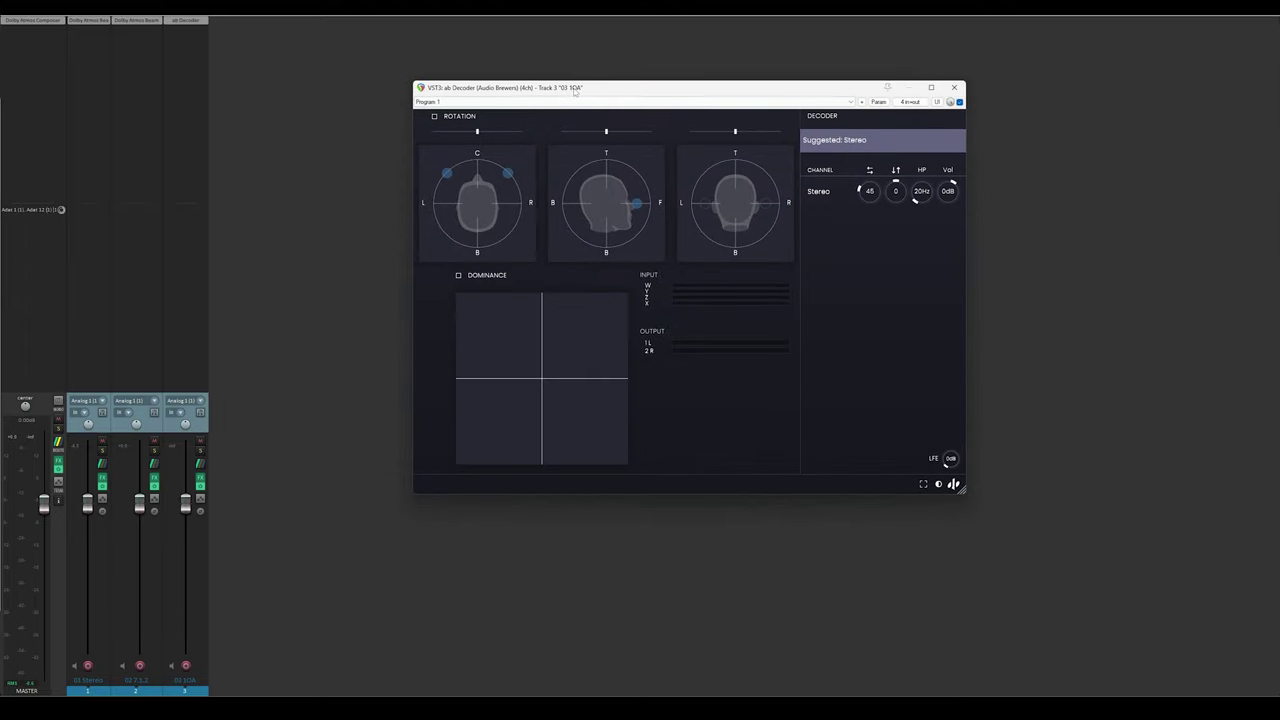
Step: Set the 03 1OA track to 10 channels in the ab Decoder's pin connector and audition the 7.1.2 decoding
left_click(906, 102)
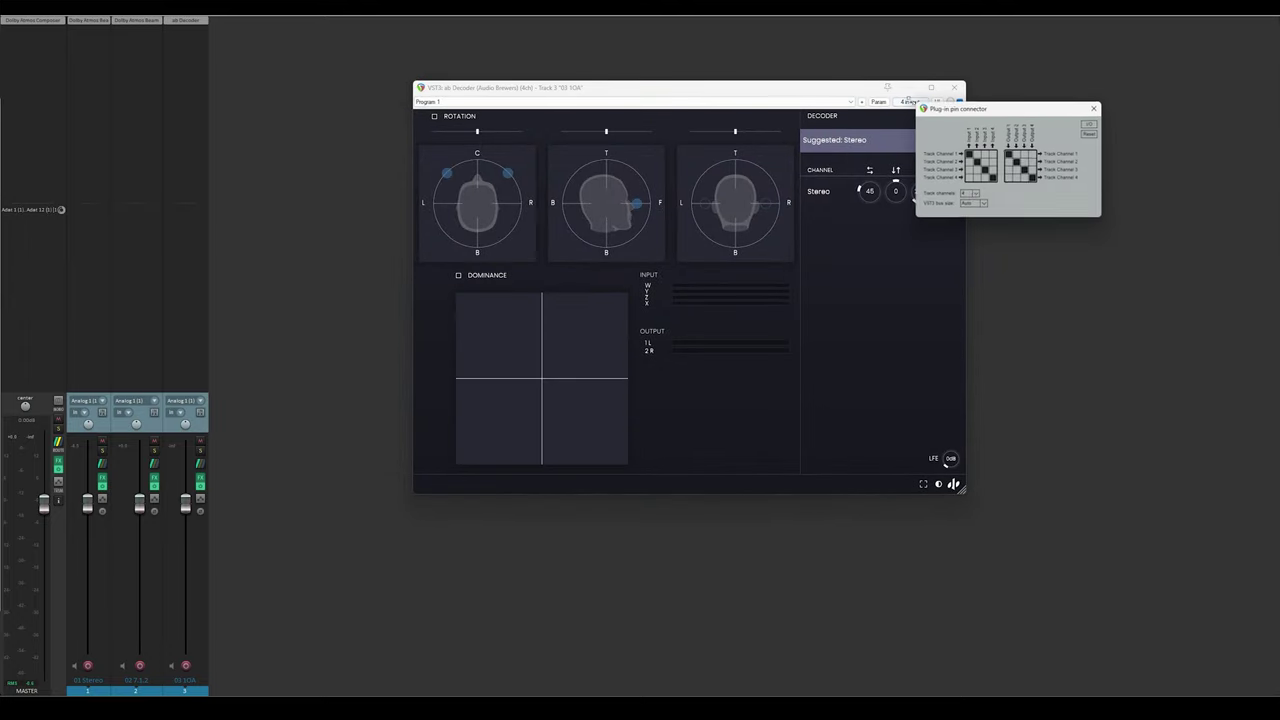
left_click(976, 194)
left_click(981, 248)
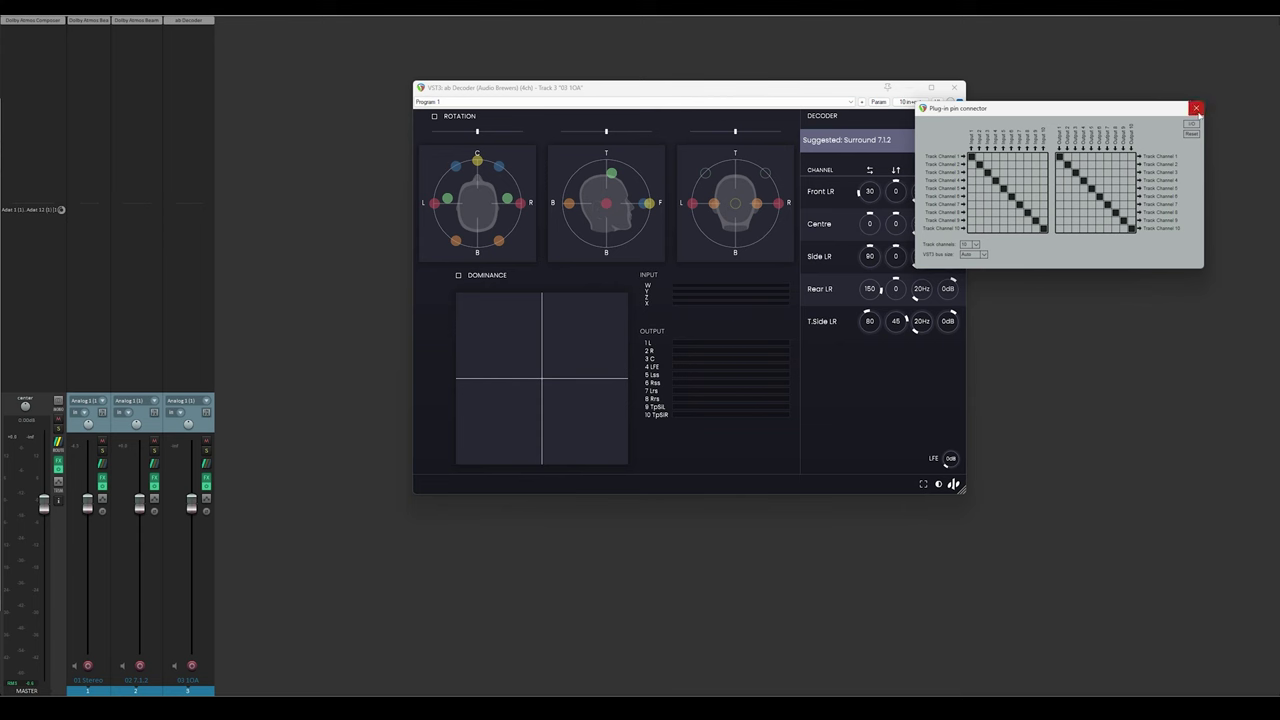
left_click(1196, 108)
key("space")
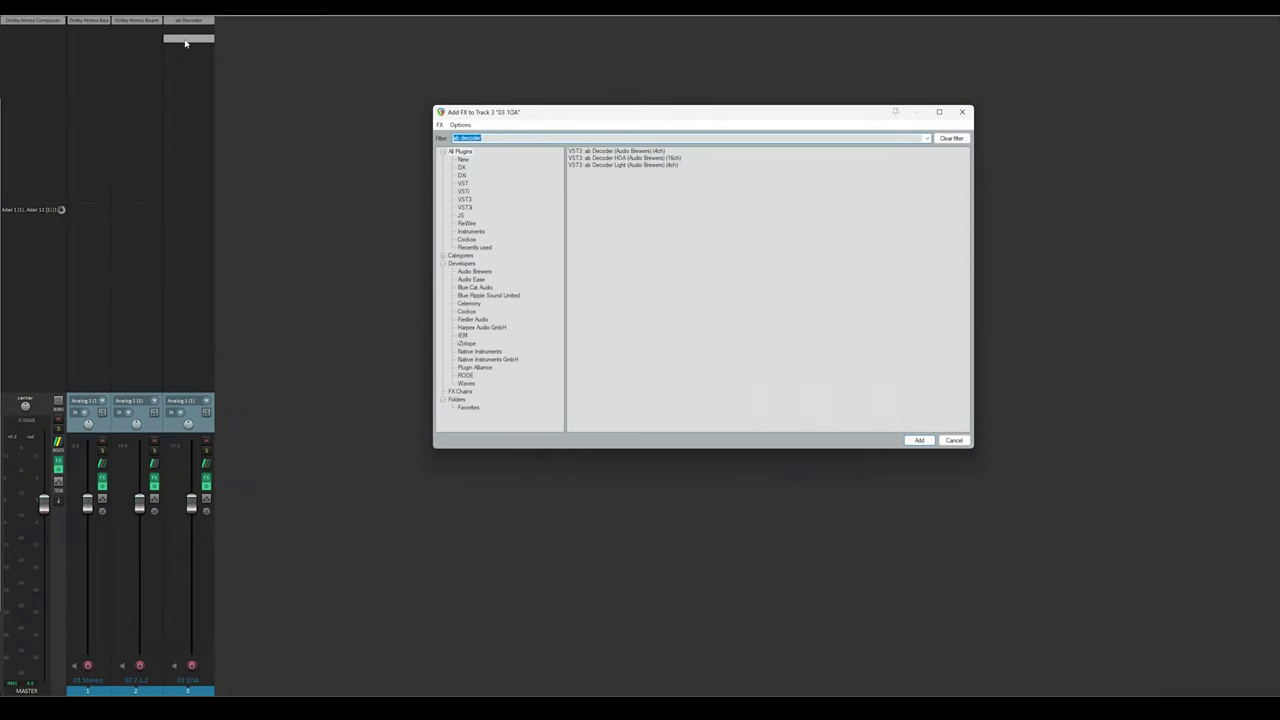
Step: Insert Dolby Atmos Beam after the decoder on 03 1OA and lower its volume to -7.7 dB with the Composer alongside during playback
type("am")
left_click(623, 151)
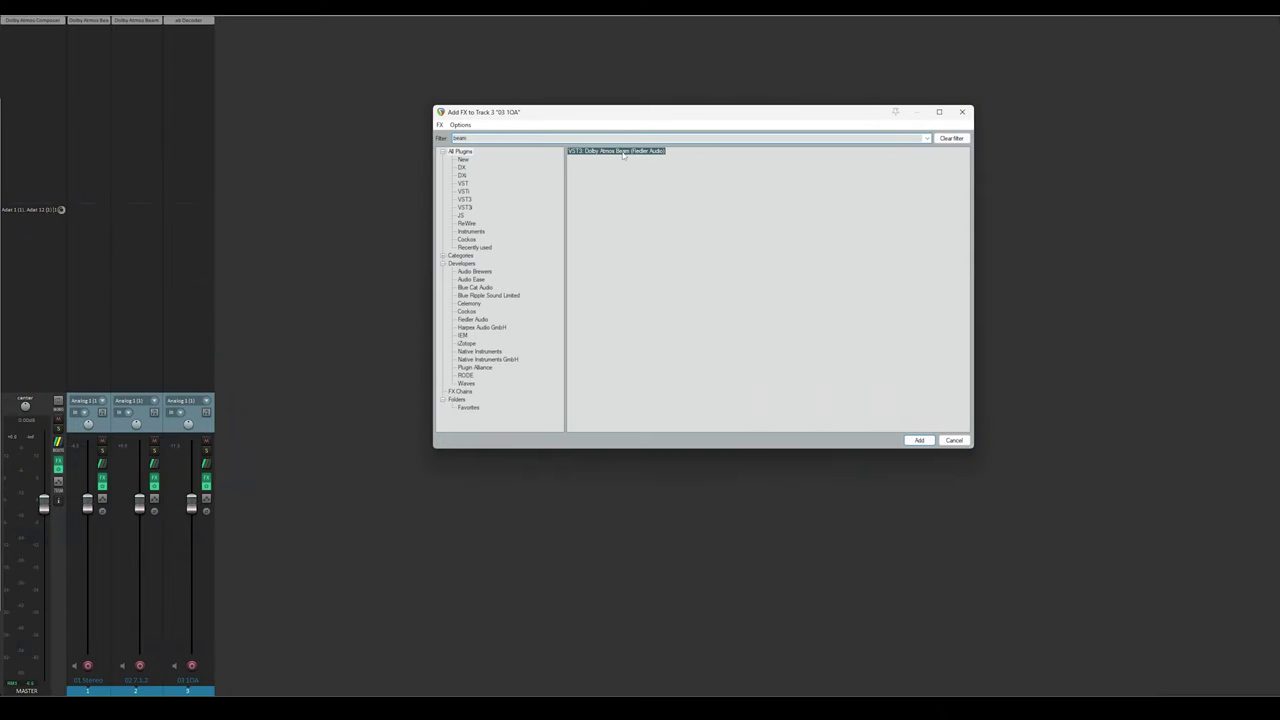
double_click(621, 152)
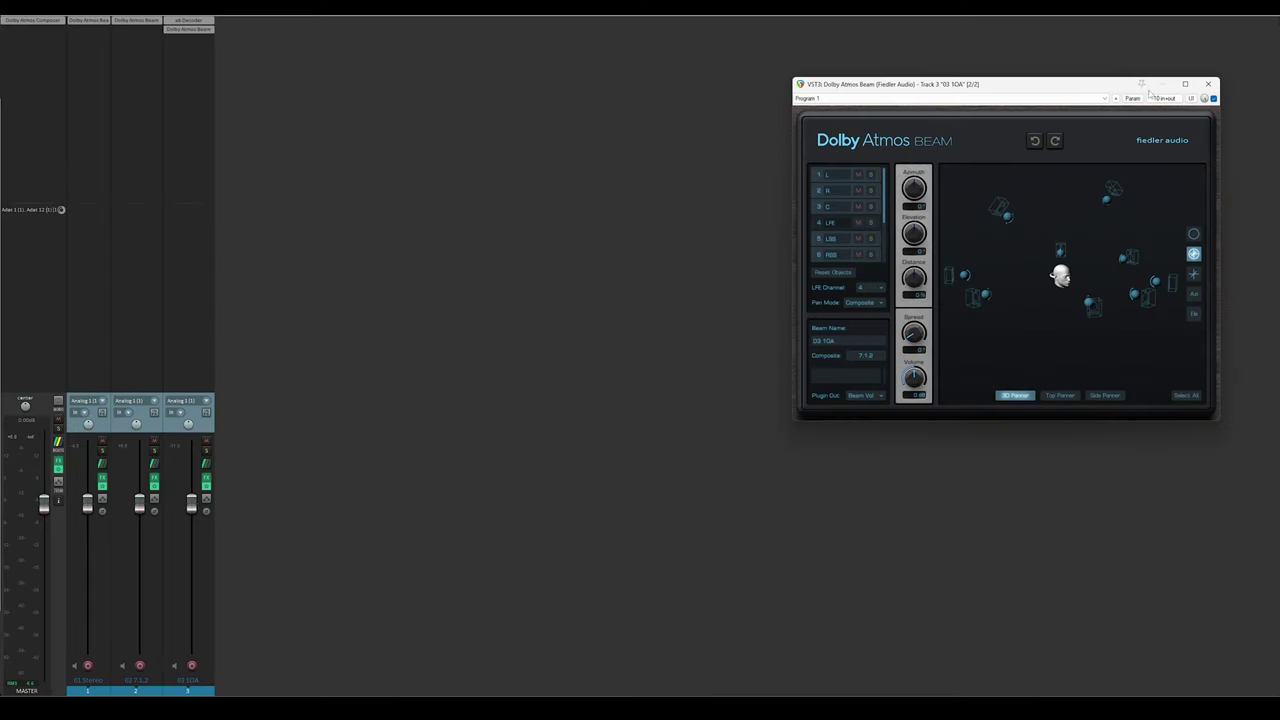
double_click(35, 21)
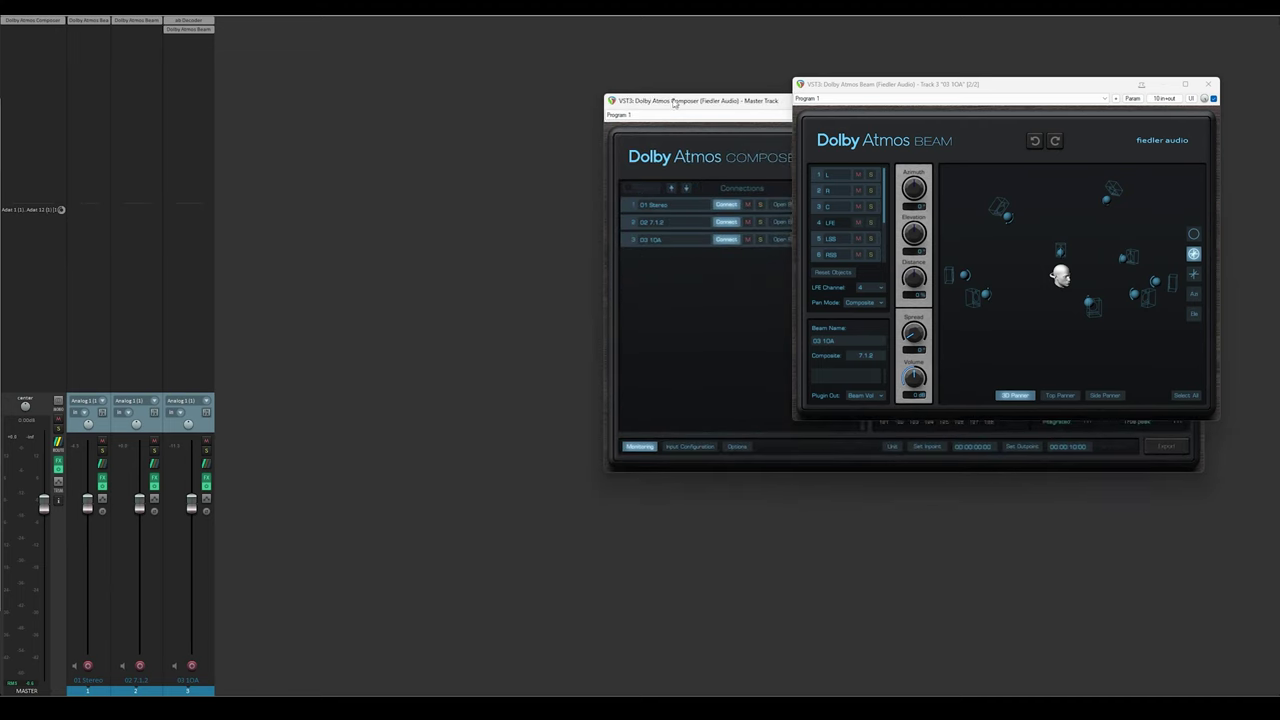
left_click_drag(676, 101, 196, 122)
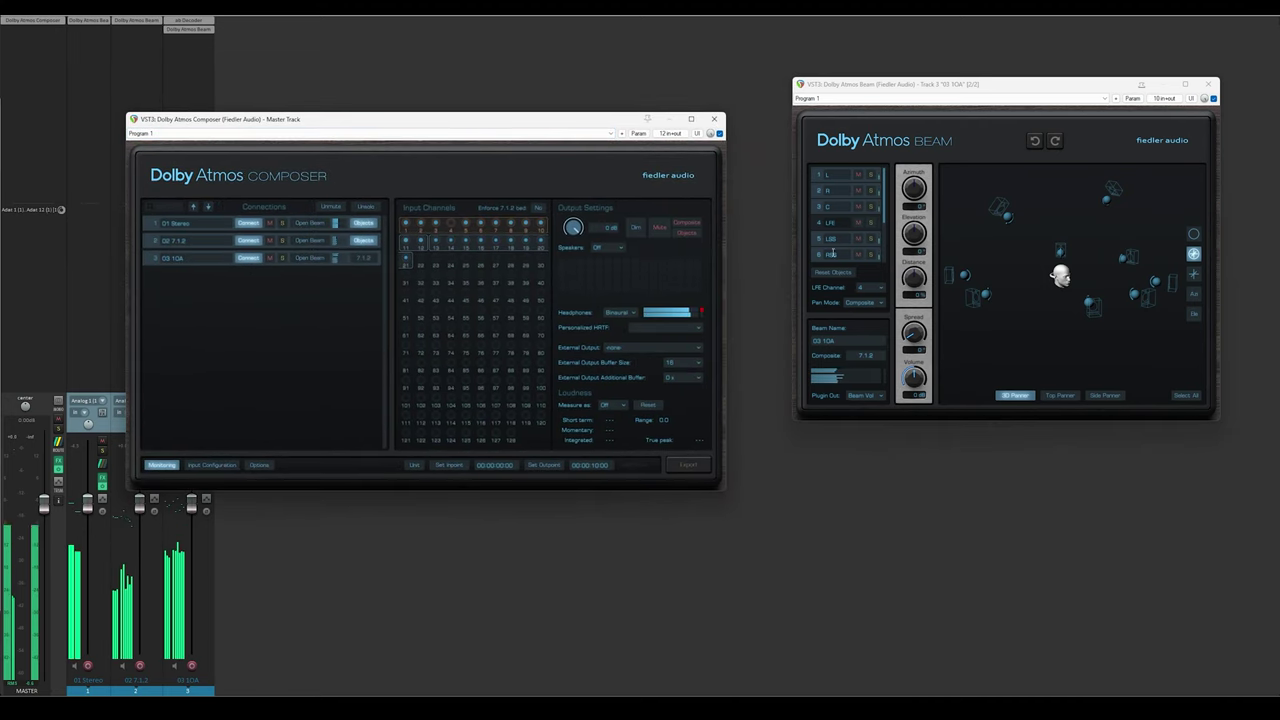
left_click(912, 392)
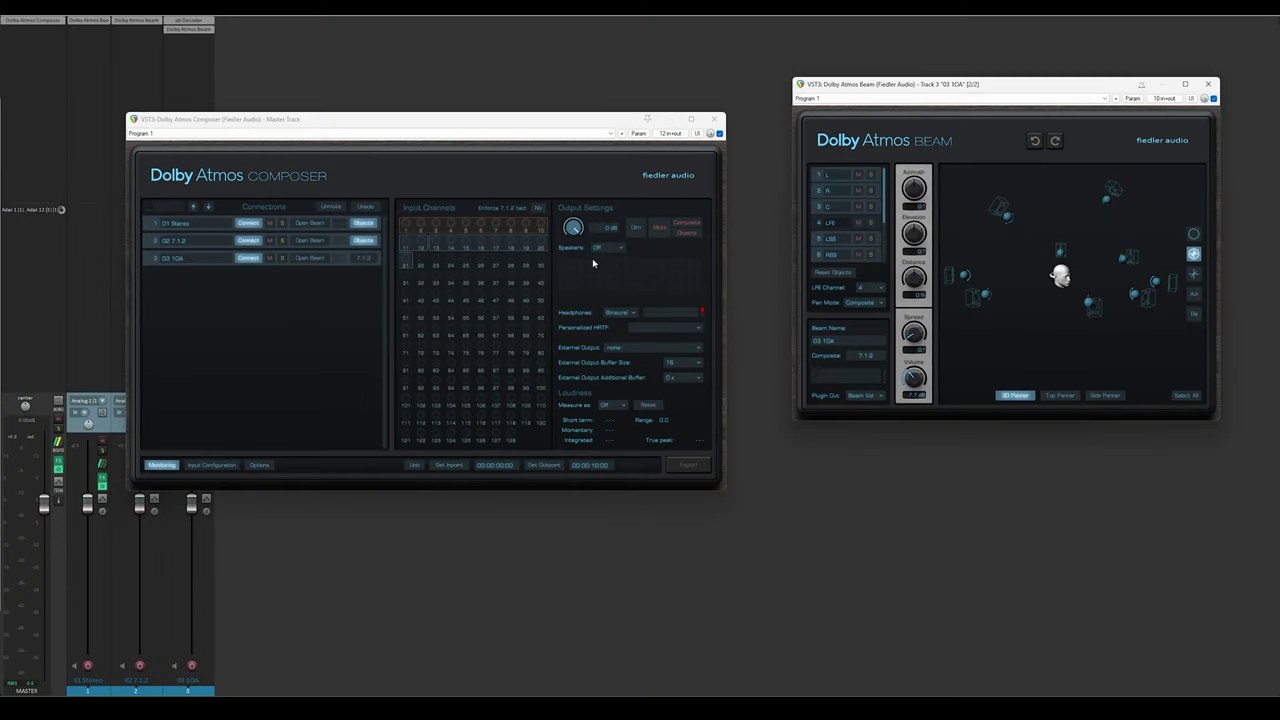
Step: Set the 03 1OA beam's pan mode to Objects and pan its channels by azimuth, elevation and distance during playback
left_click(858, 303)
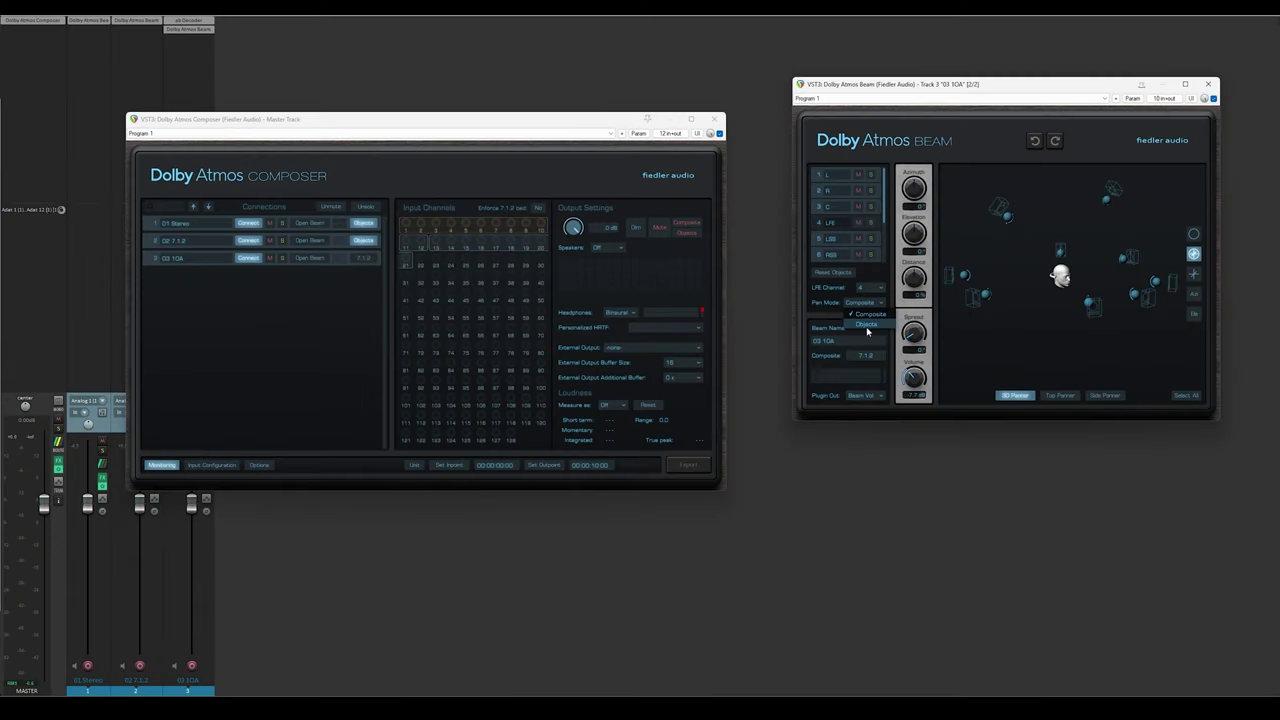
left_click(866, 325)
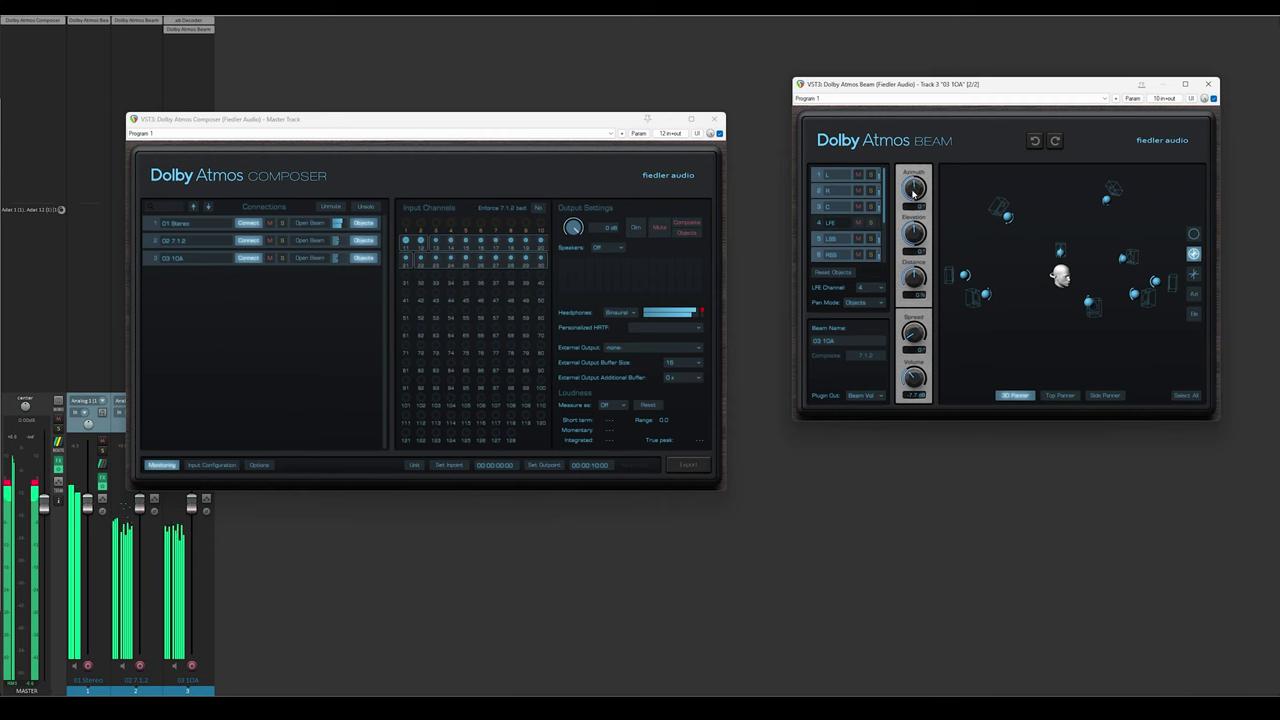
left_click_drag(918, 279, 918, 295)
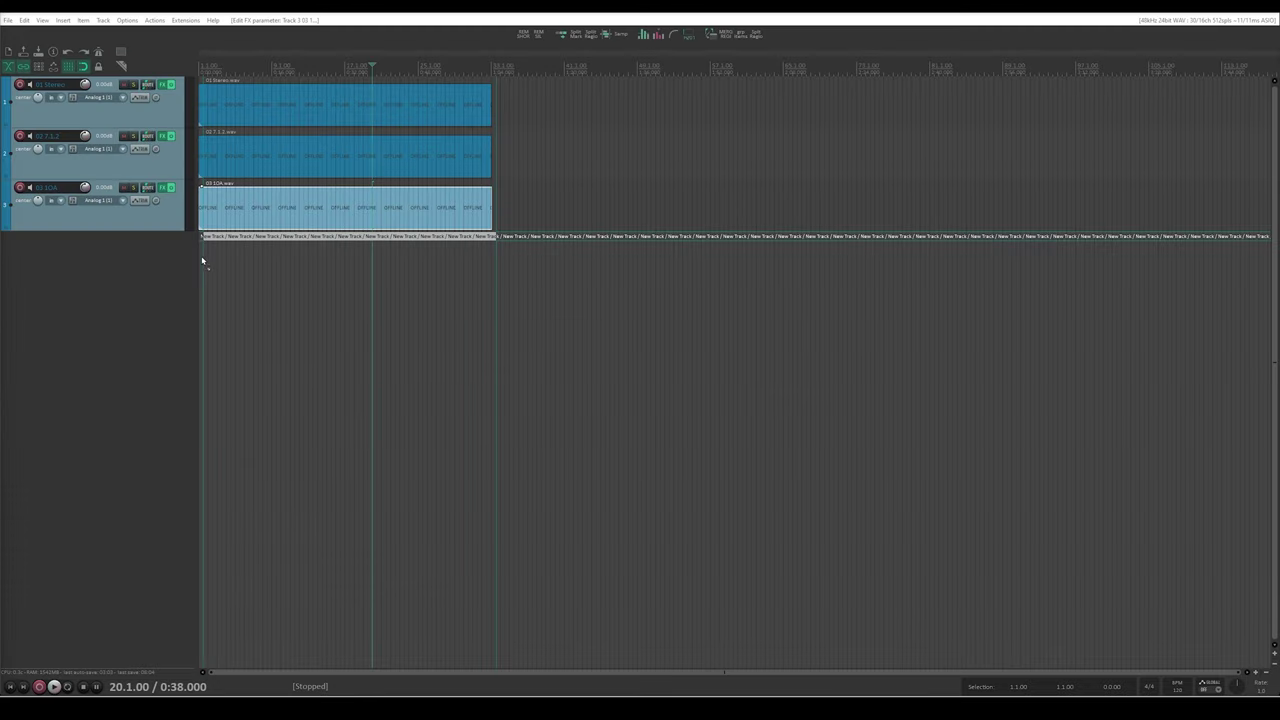
Step: Import 04 3OA.wav onto a new track and insert Audio Brewers' 16-channel ab Decoder HOA on it
left_click_drag(202, 261, 200, 260)
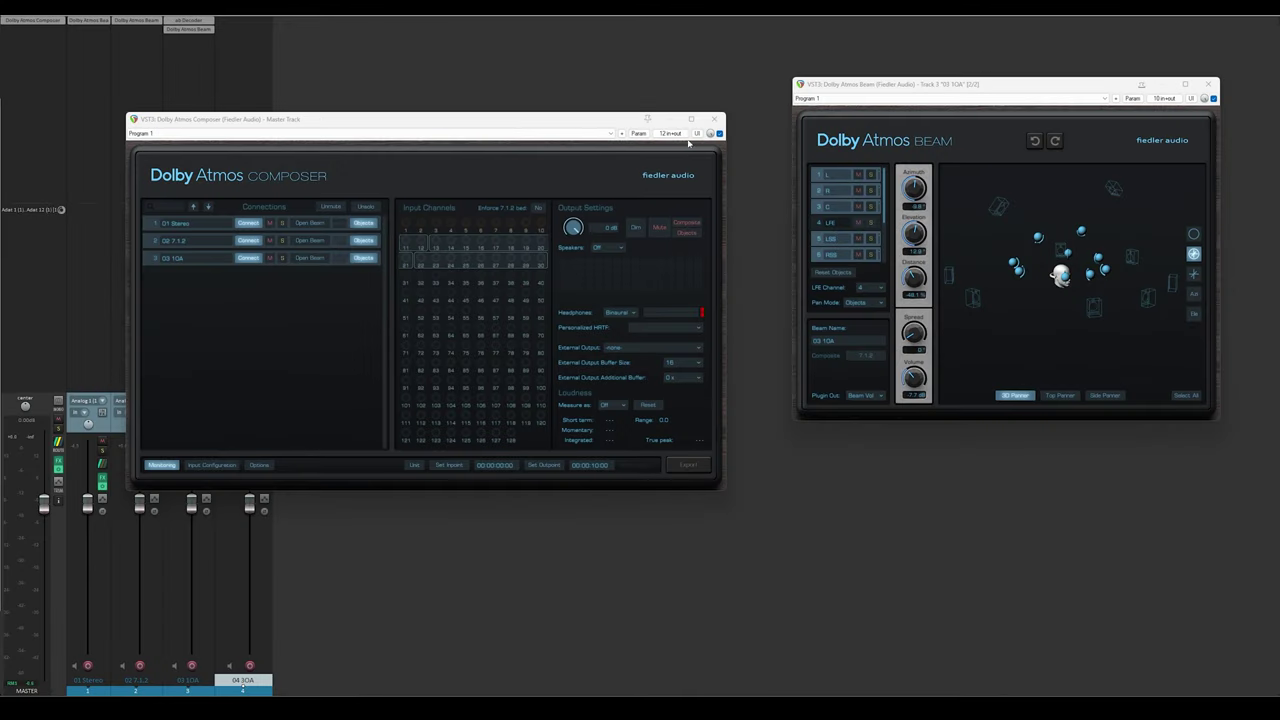
left_click(1209, 84)
left_click_drag(353, 120, 822, 110)
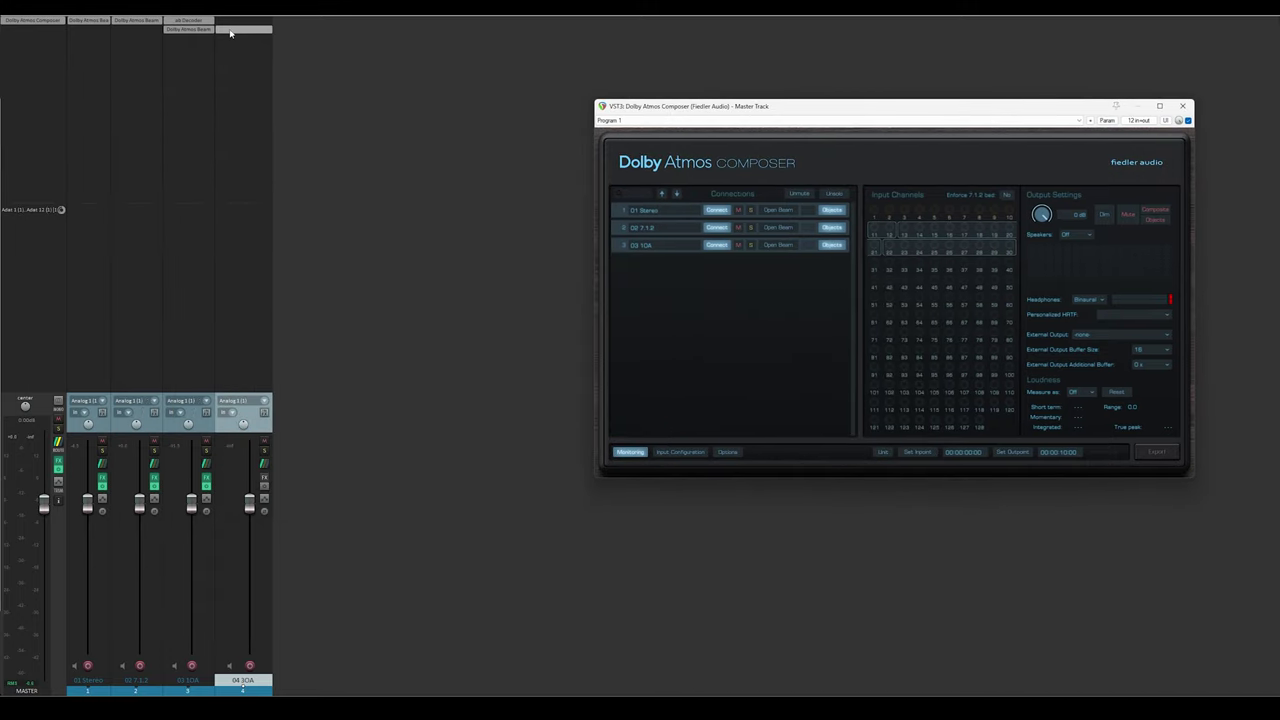
left_click(238, 24)
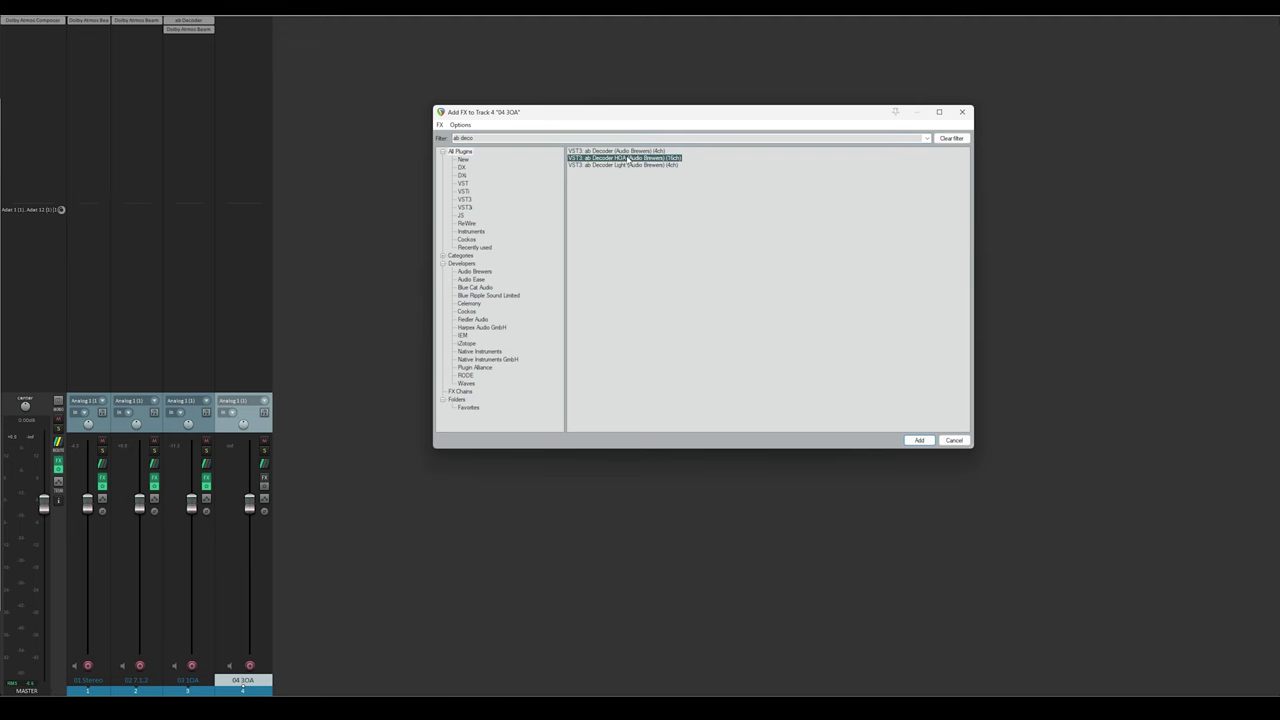
double_click(628, 158)
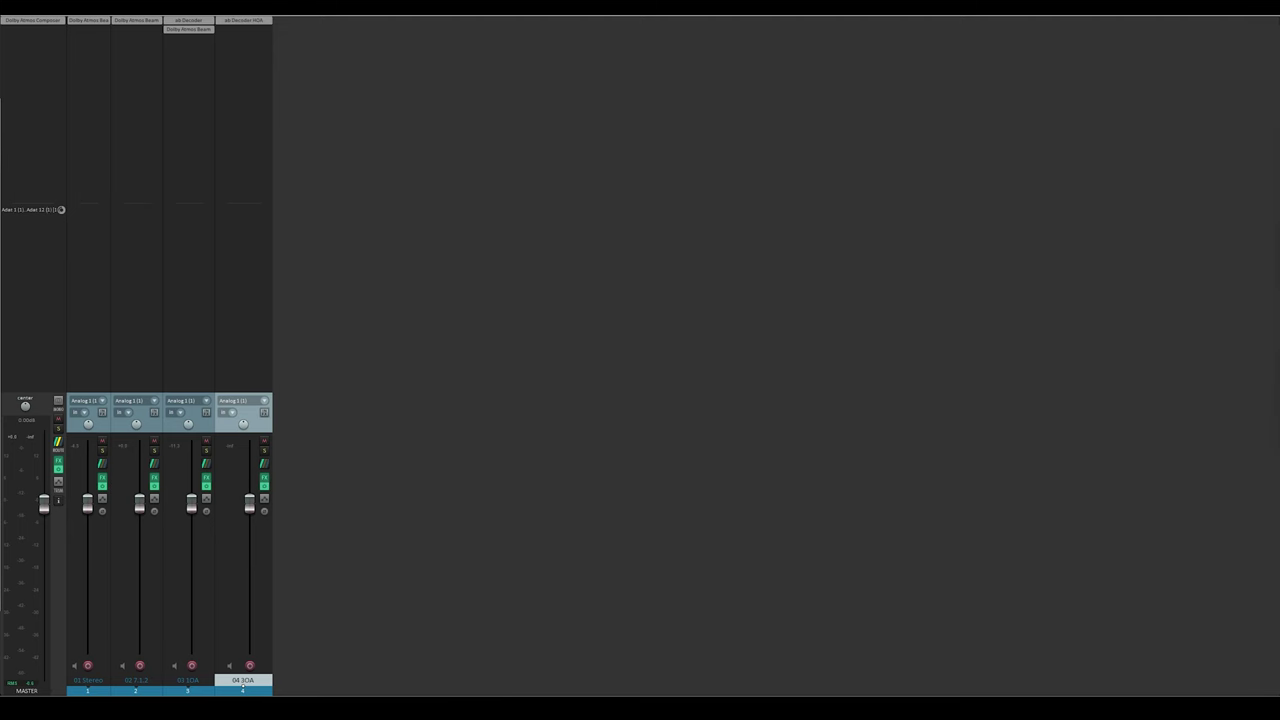